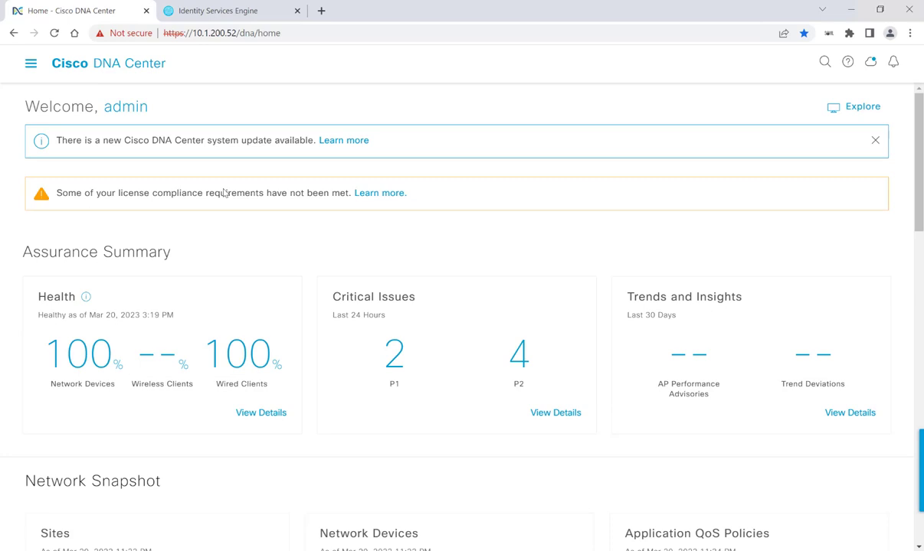
# Step: Go to the Provision > Inventory device list
pyautogui.click(32, 68)
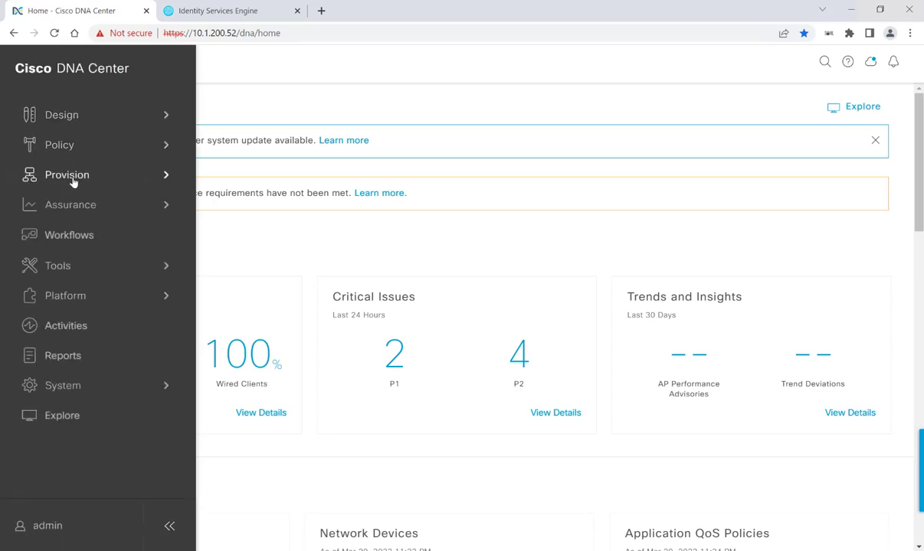
pyautogui.moveTo(72, 179)
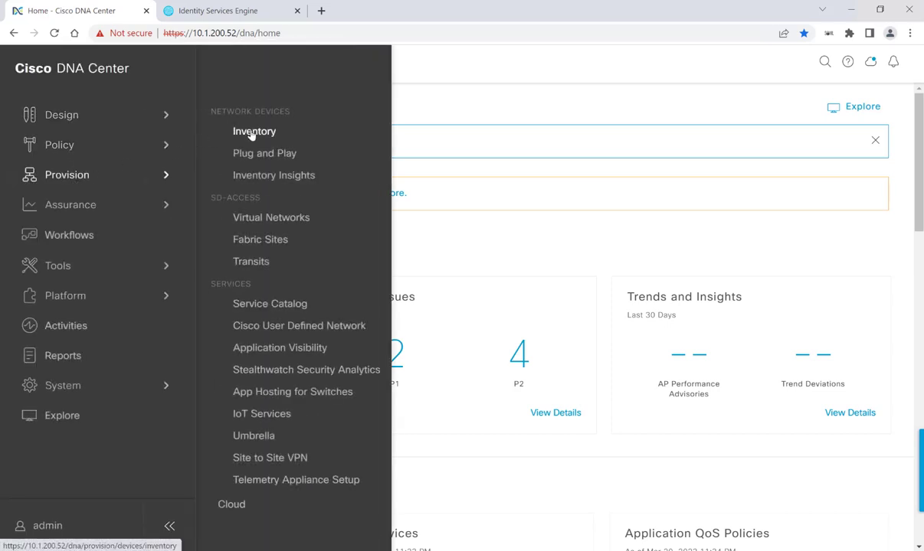
pyautogui.click(252, 135)
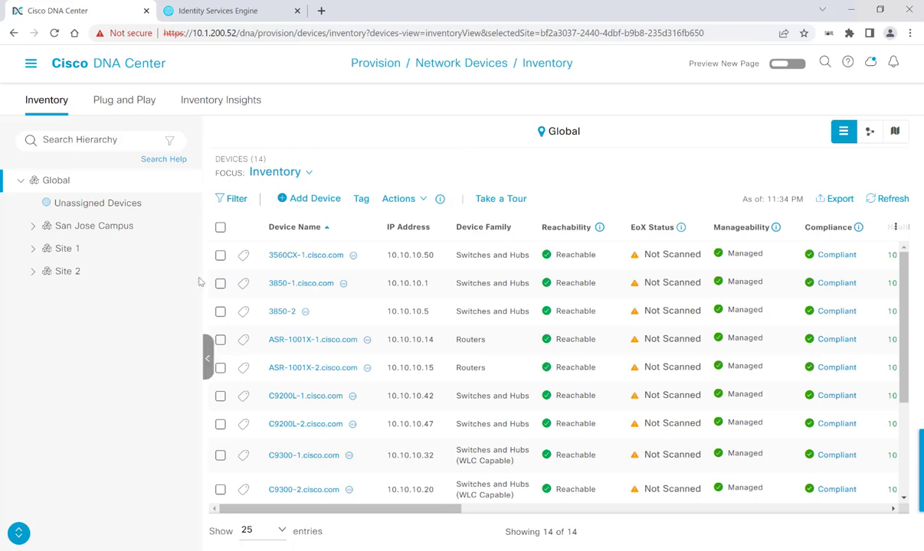
# Step: Select routers ASR-1001X-1 and ASR-1001X-2 and start Provision Device for them
pyautogui.click(220, 340)
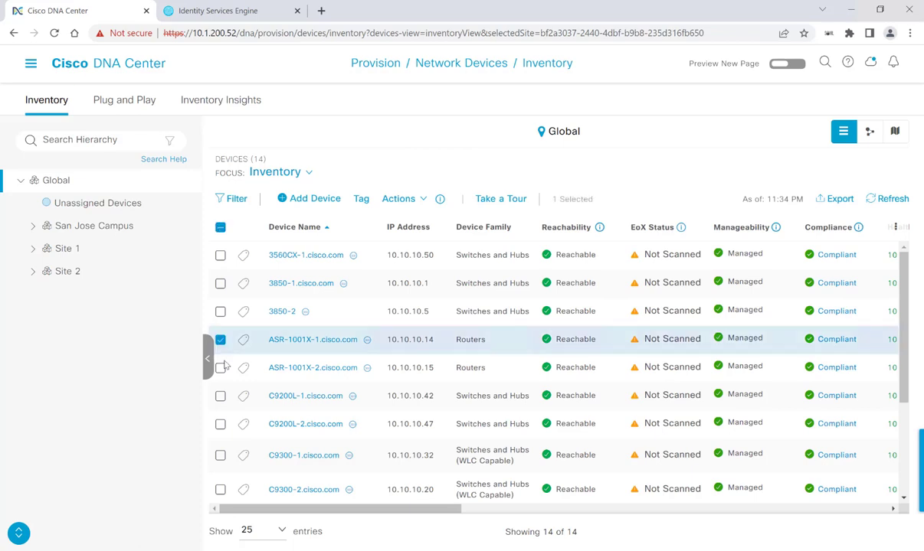
pyautogui.click(220, 368)
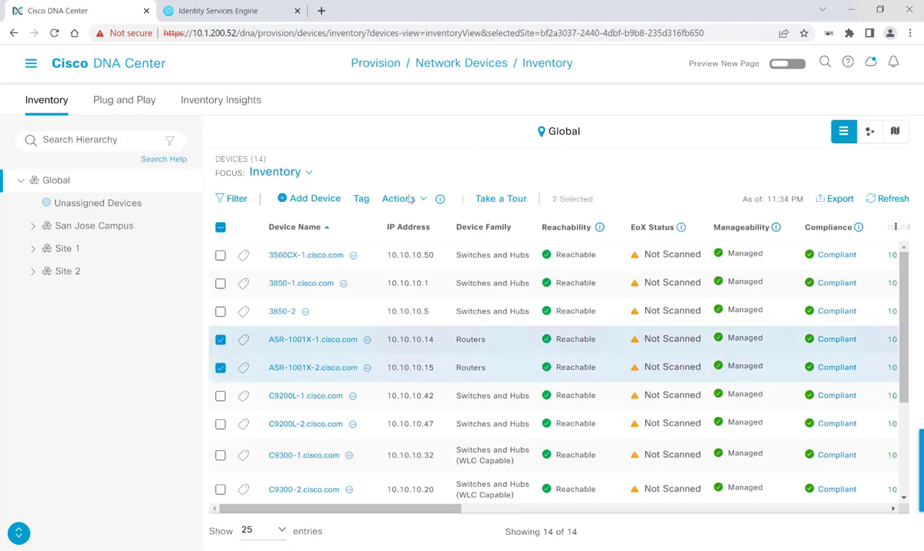
pyautogui.click(398, 198)
pyautogui.moveTo(427, 281)
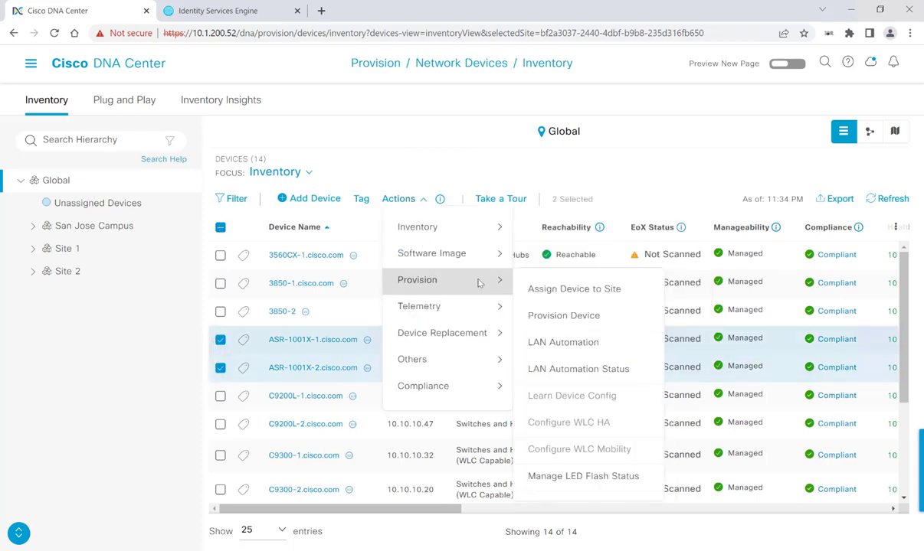
pyautogui.click(564, 314)
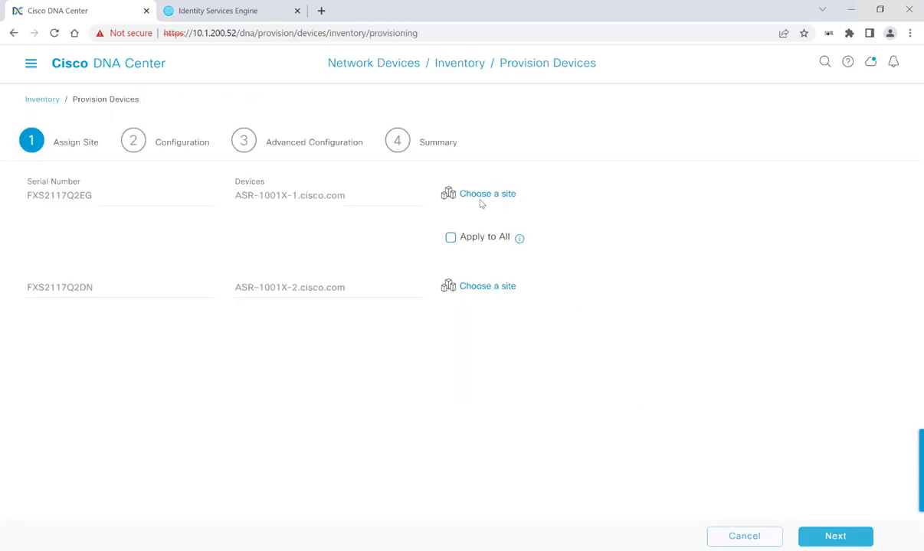
# Step: Assign both ASR-1001X routers to the site San Jose Campus/Building 4
pyautogui.click(481, 201)
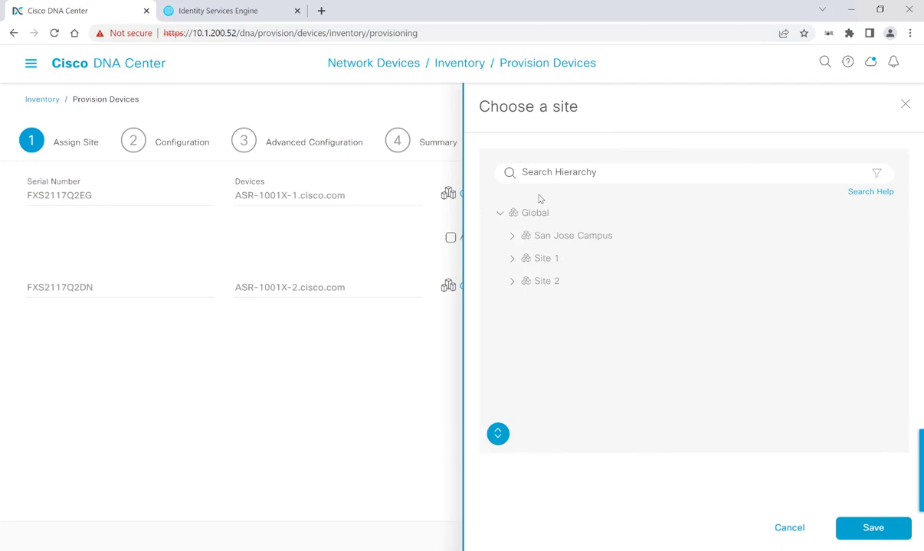
pyautogui.click(513, 237)
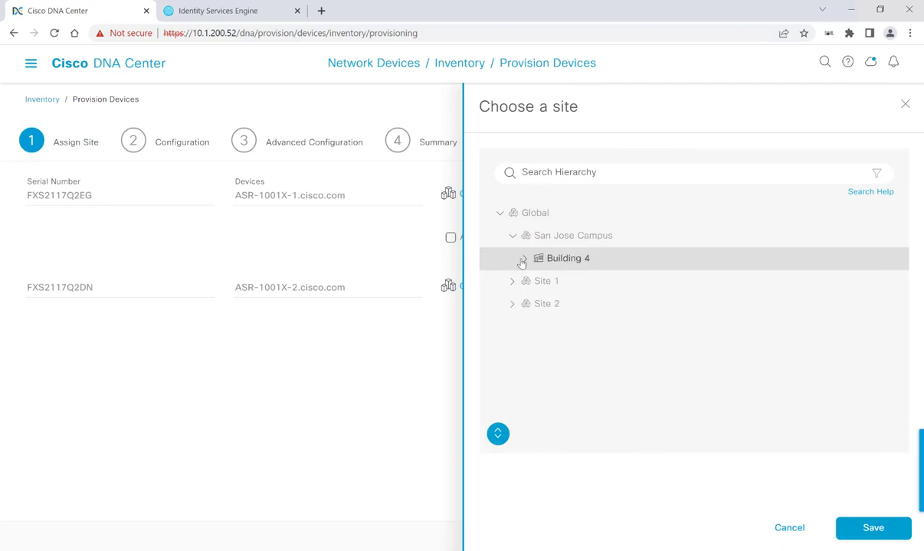
pyautogui.click(528, 260)
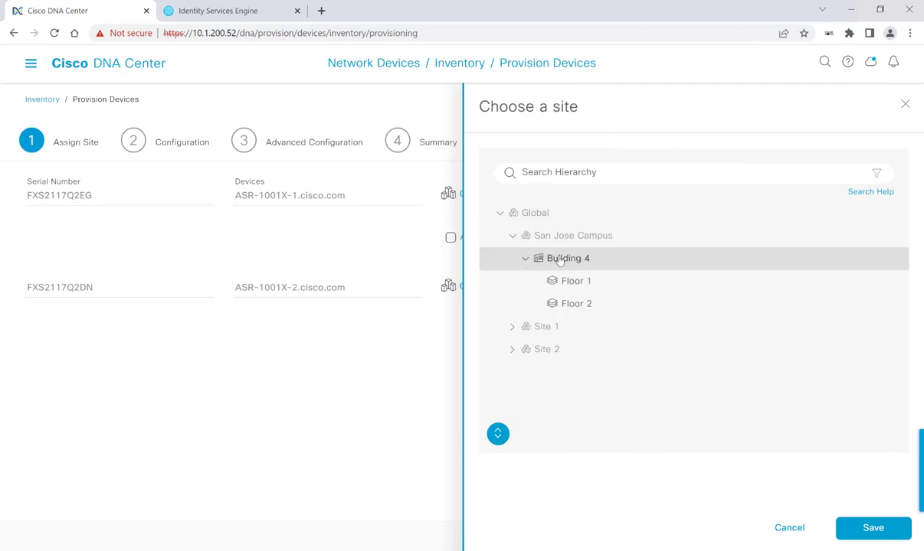
pyautogui.click(536, 258)
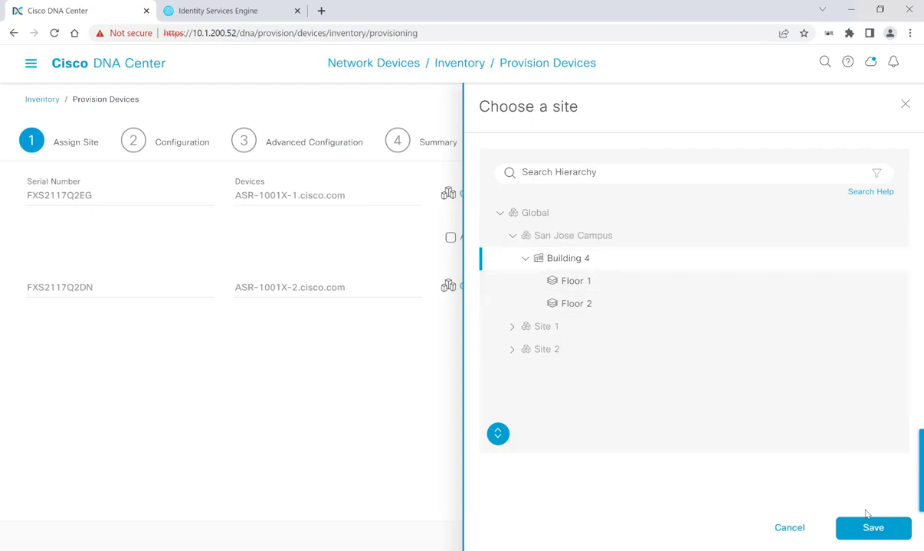
pyautogui.click(870, 527)
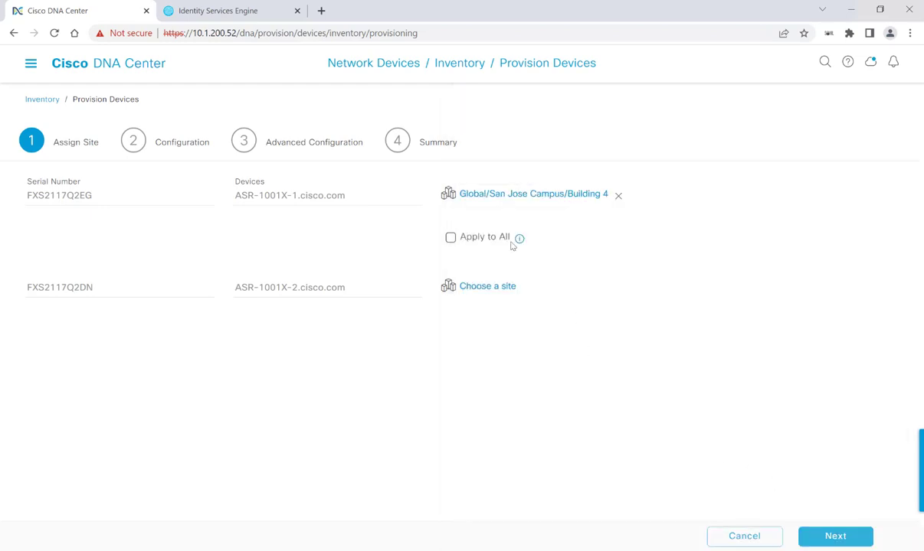
pyautogui.click(450, 238)
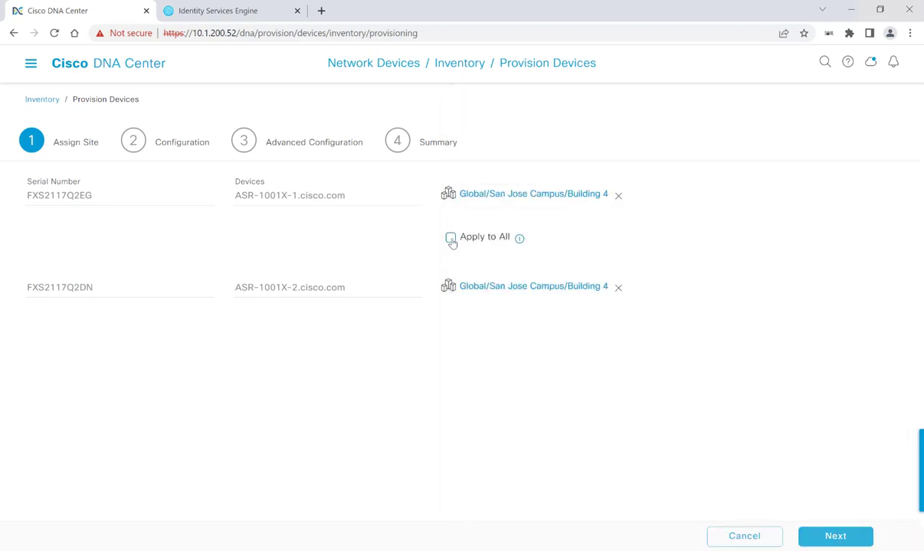
# Step: Advance through configuration and advanced configuration, review the summary, and deploy
pyautogui.click(847, 538)
pyautogui.click(853, 536)
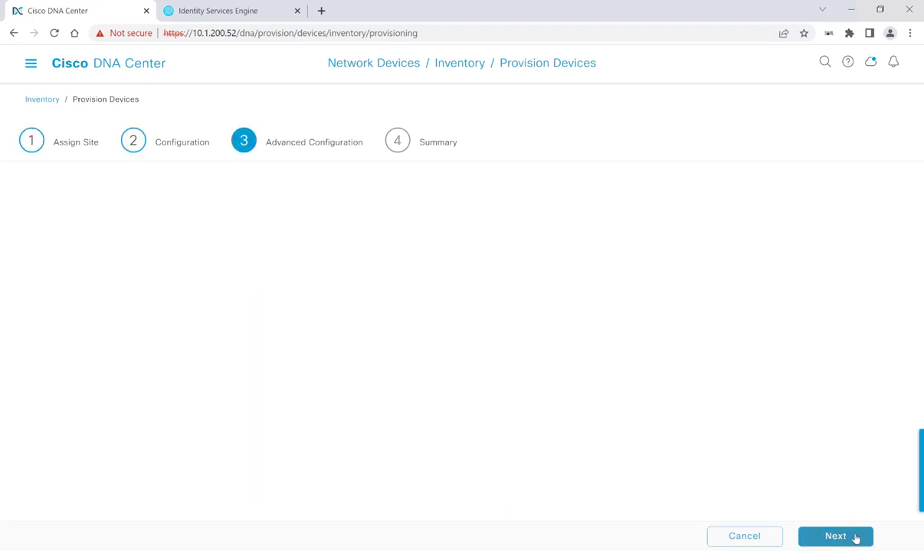
pyautogui.click(845, 541)
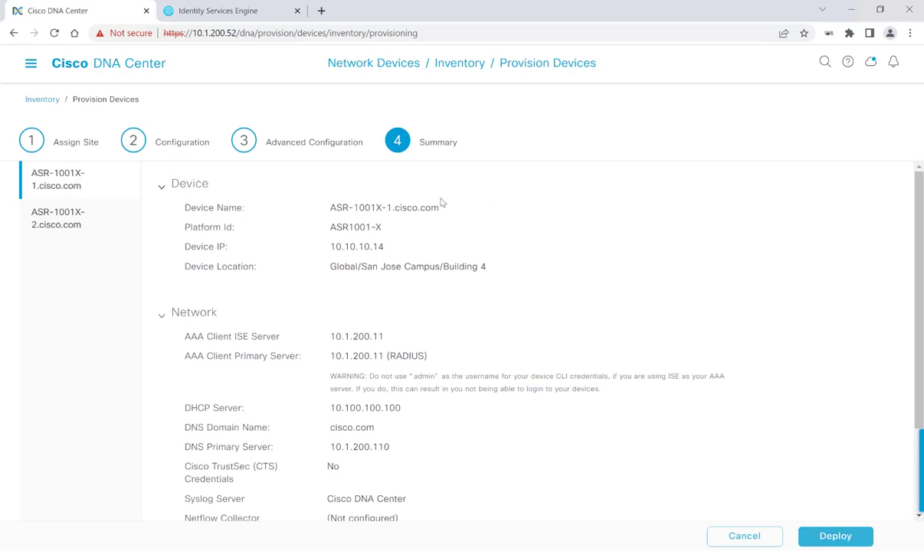
pyautogui.scroll(-2, 366, 317)
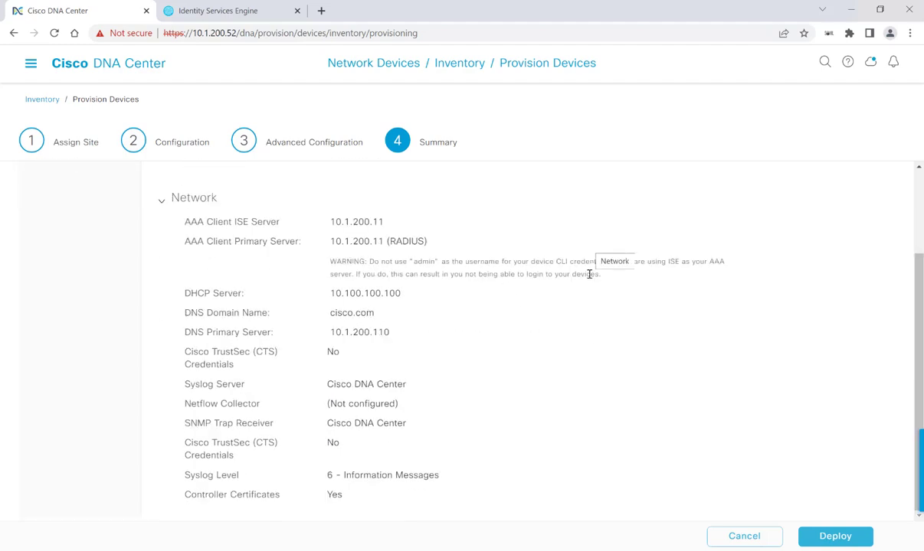
pyautogui.click(834, 538)
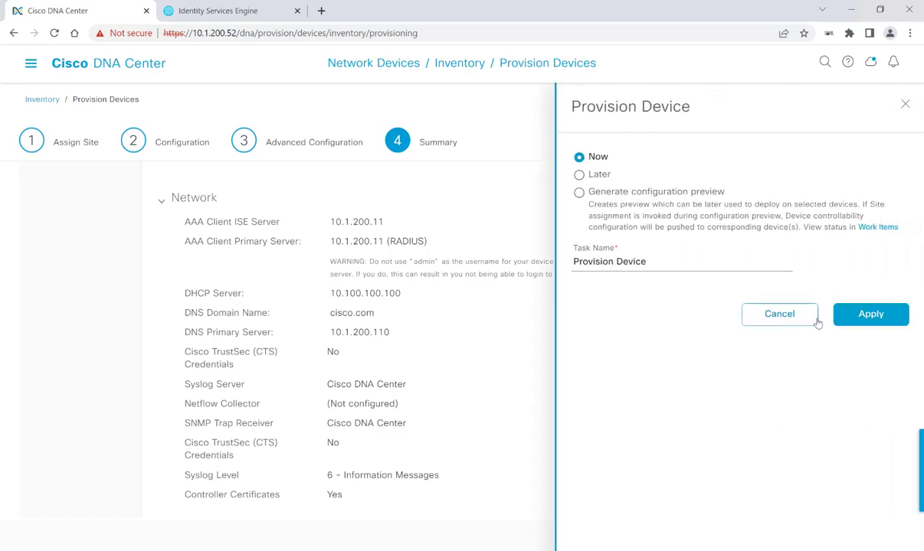
# Step: Provision the routers now, then switch the inventory focus to Provision
pyautogui.click(859, 323)
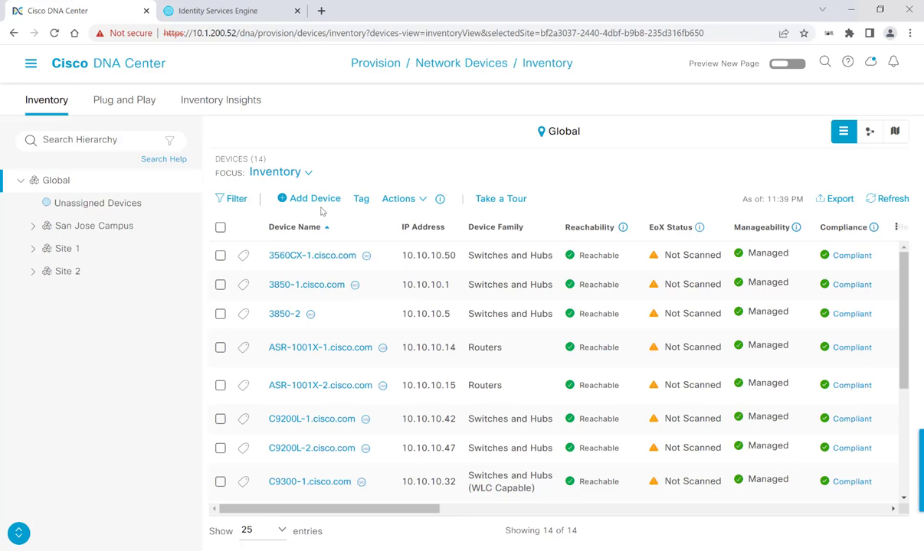
pyautogui.click(304, 217)
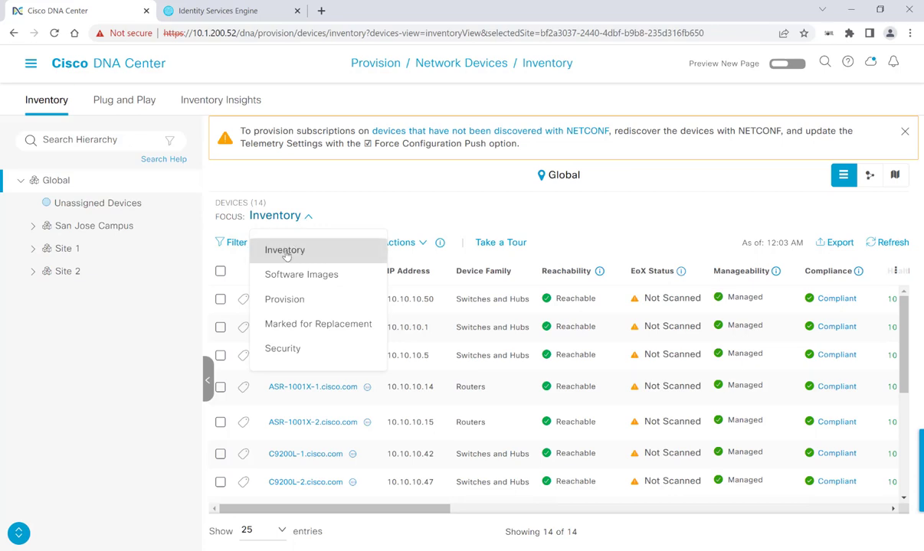
pyautogui.click(272, 299)
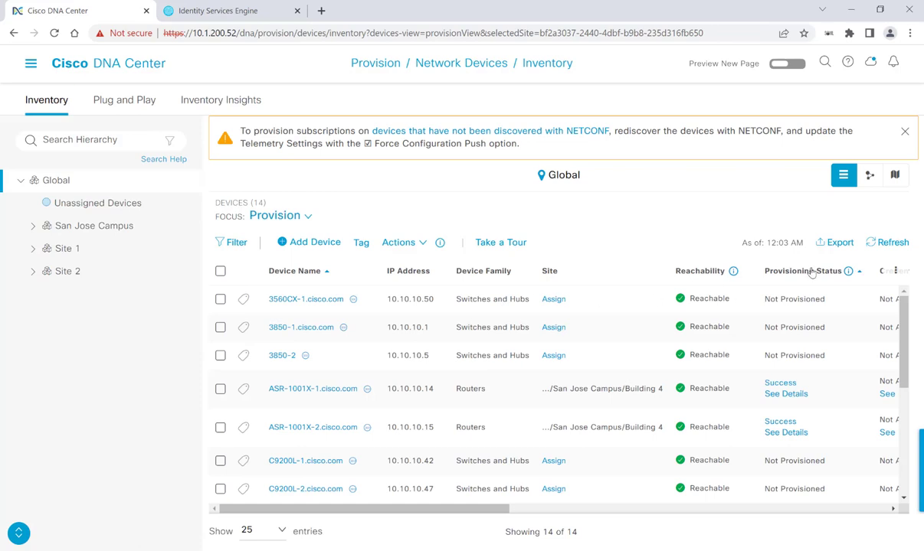
# Step: Sort the inventory by Provisioning Status descending so successful devices appear first
pyautogui.click(812, 272)
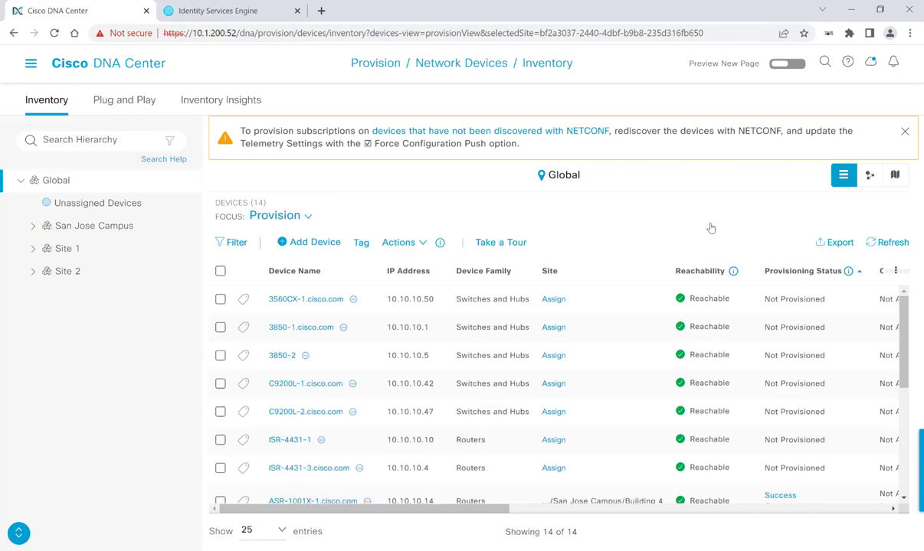
pyautogui.click(787, 272)
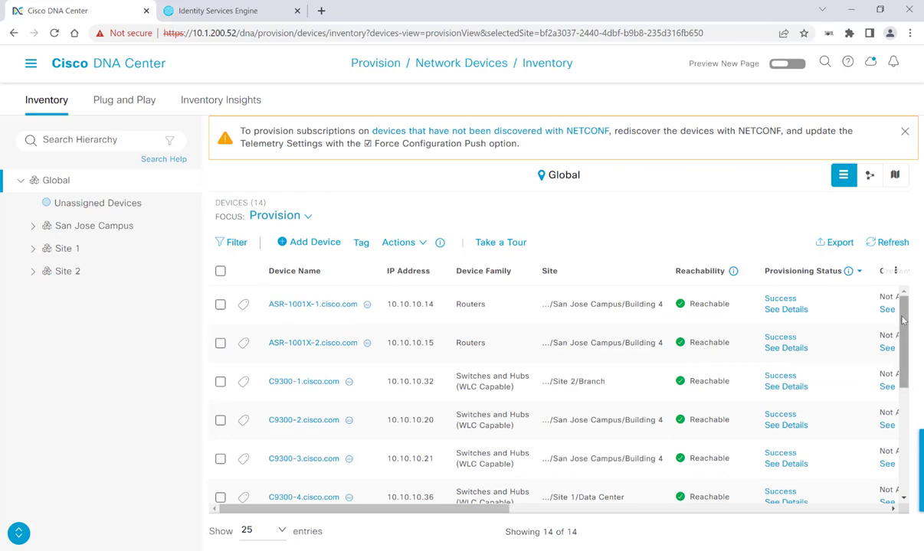
pyautogui.moveTo(905, 337); pyautogui.dragTo(356, 299)
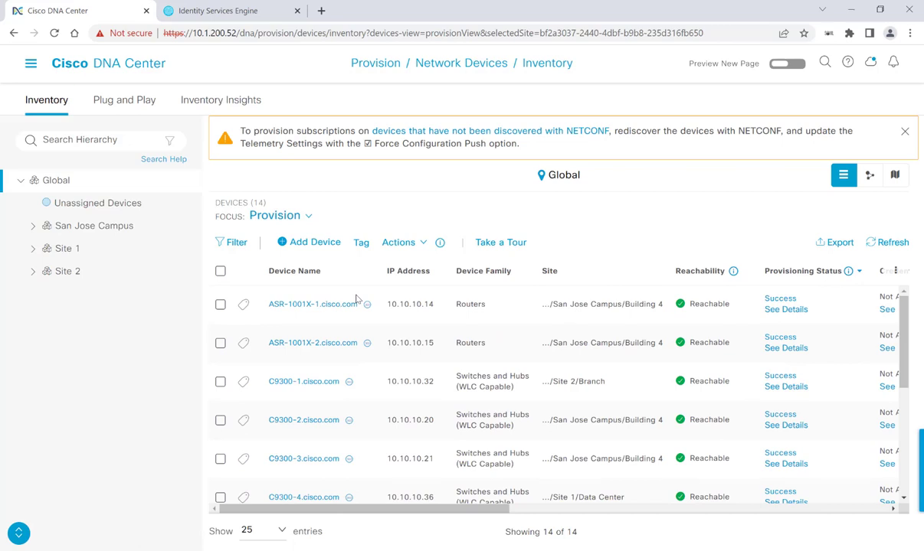
# Step: Start a new fabric site from Fabric Sites and choose San Jose Campus/Building 4
pyautogui.click(28, 65)
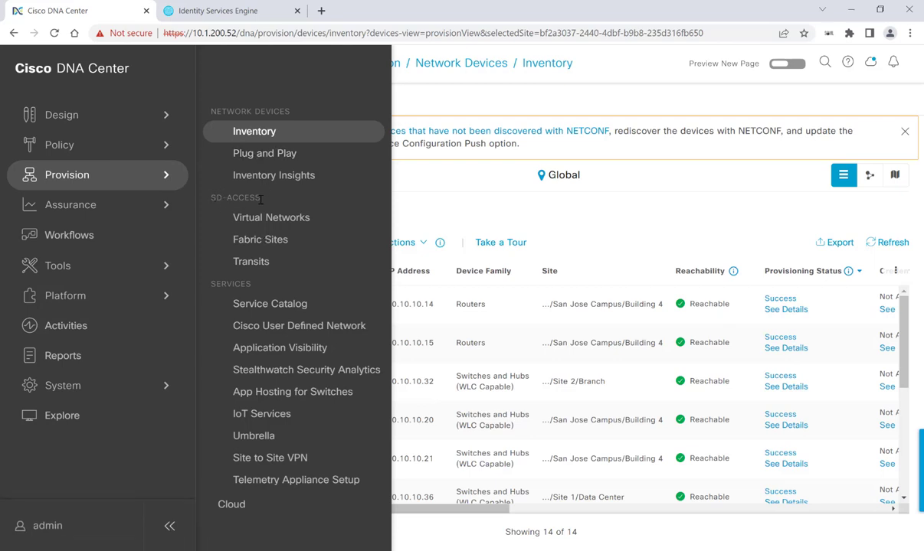
pyautogui.click(256, 242)
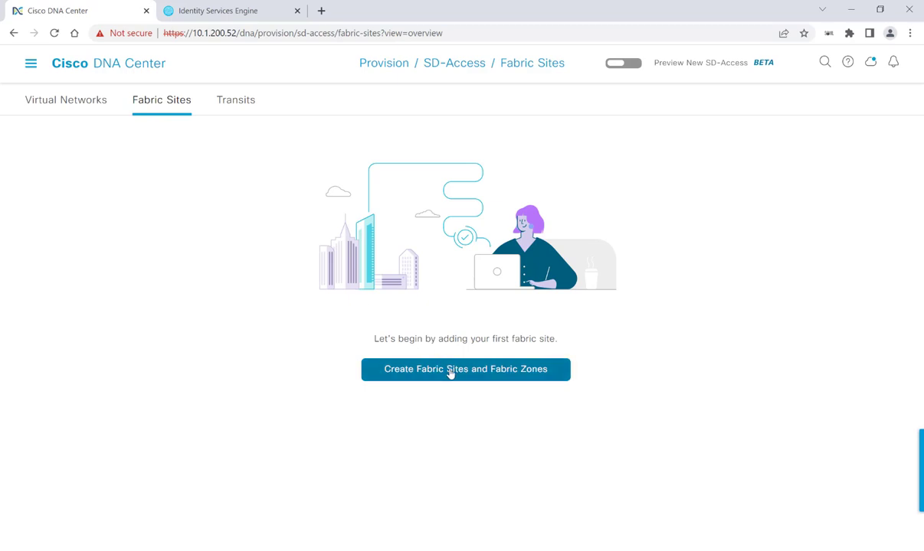
pyautogui.click(450, 370)
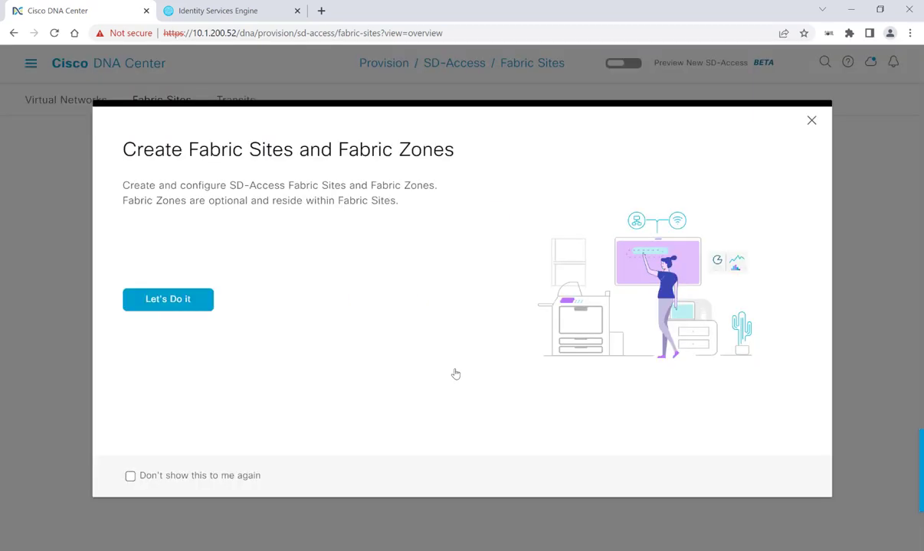
pyautogui.click(170, 300)
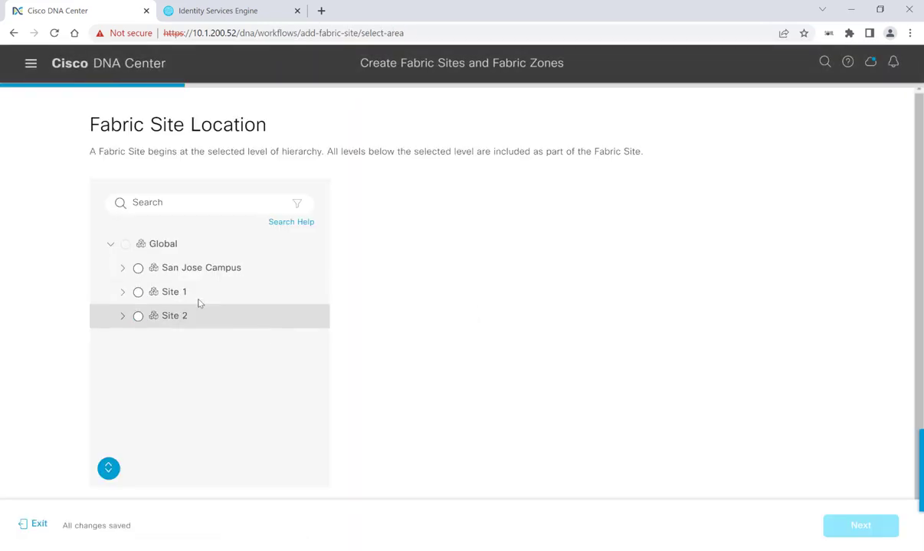
pyautogui.click(122, 269)
pyautogui.click(136, 294)
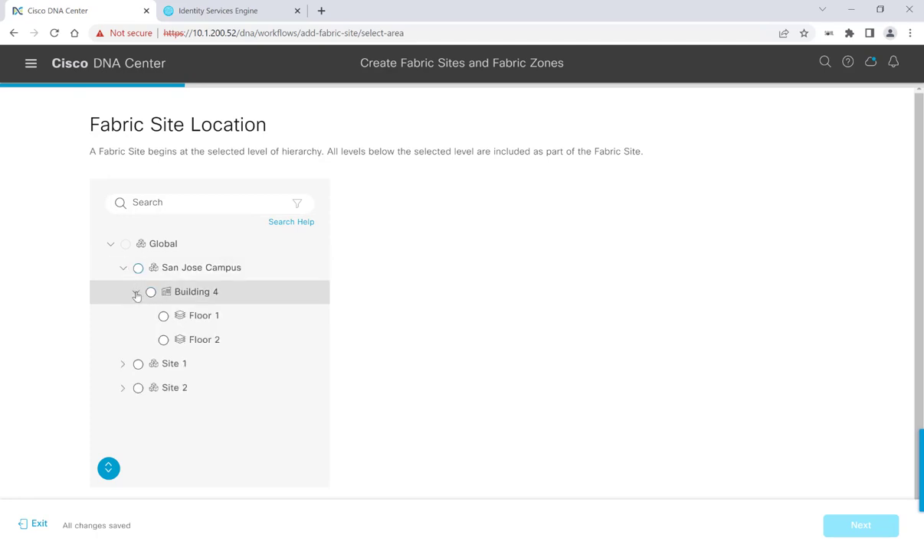
pyautogui.click(151, 294)
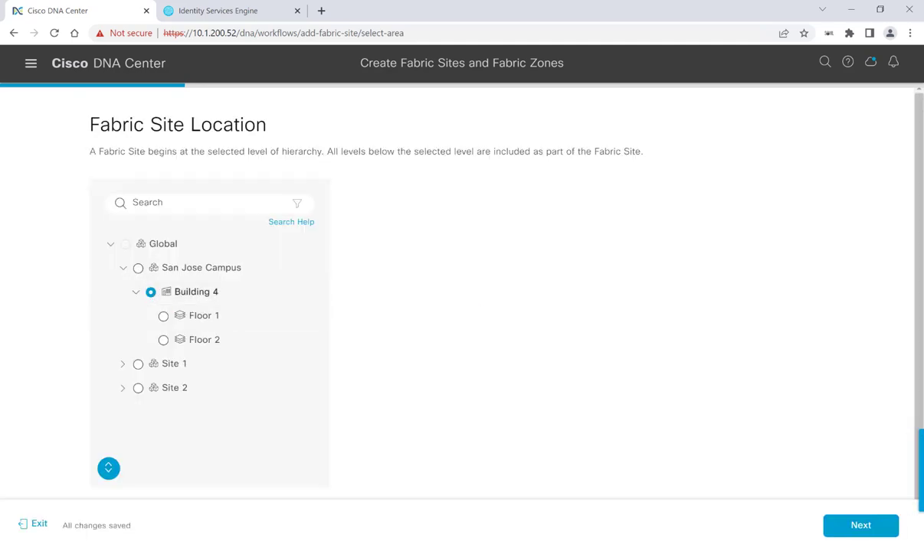
# Step: Choose Closed Authentication, set up fabric zones later, and deploy the Building 4 fabric site
pyautogui.click(878, 529)
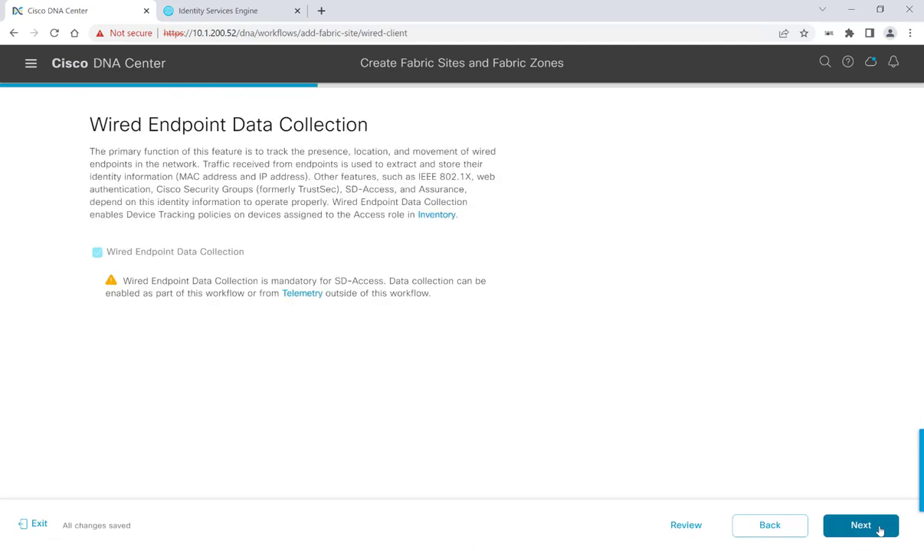
pyautogui.click(860, 526)
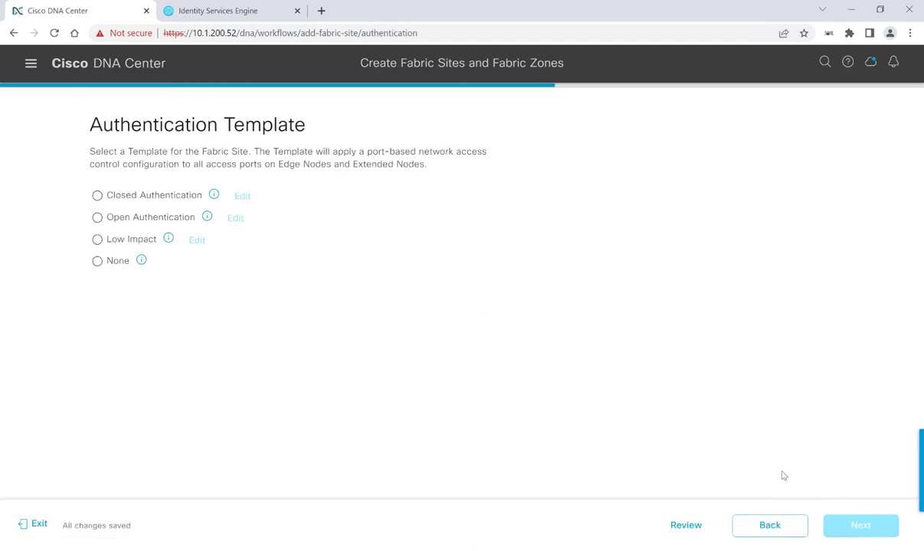
pyautogui.click(97, 196)
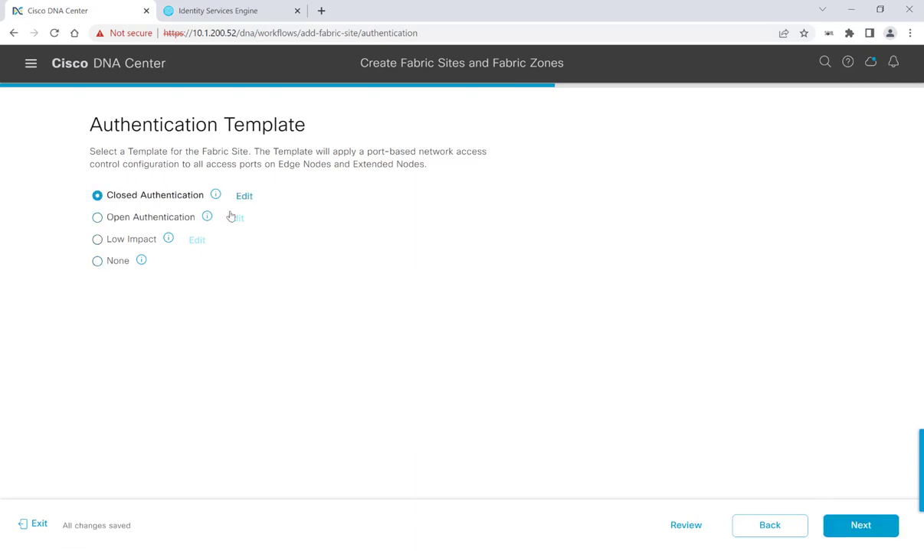
pyautogui.click(858, 527)
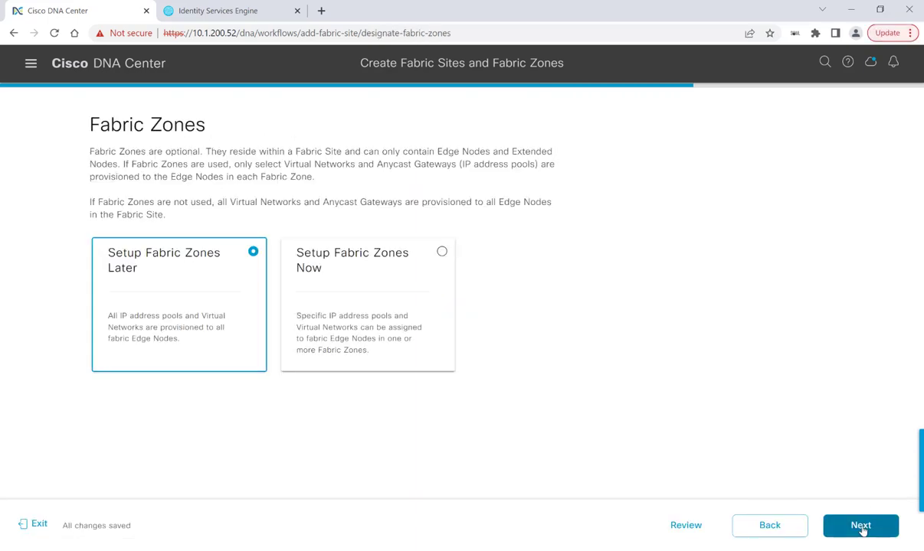
pyautogui.click(860, 527)
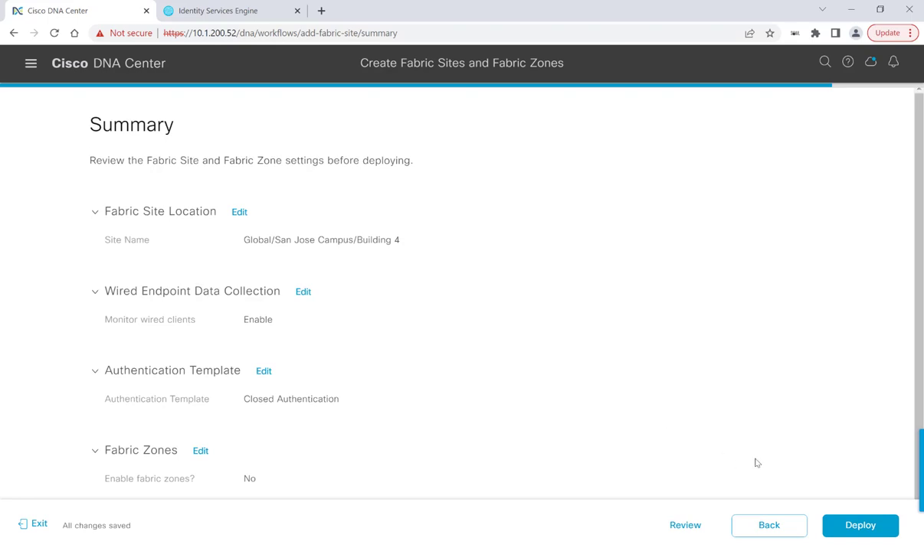
pyautogui.click(859, 526)
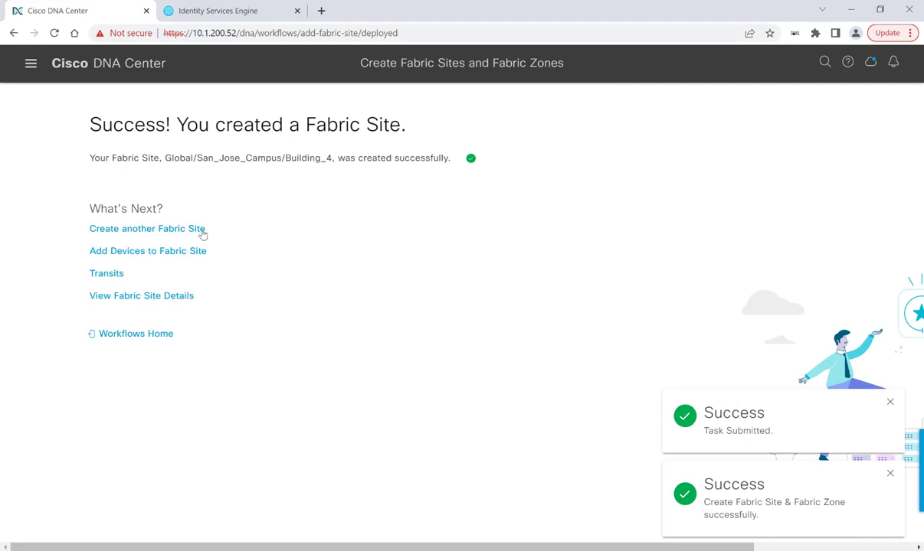
# Step: Begin another fabric site for Global/Site 1 and continue past the location step
pyautogui.click(142, 230)
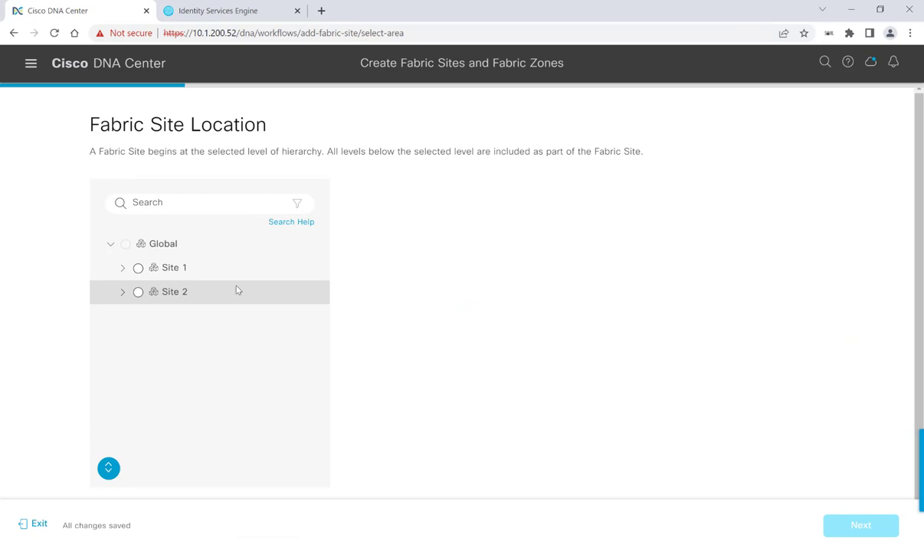
pyautogui.click(138, 268)
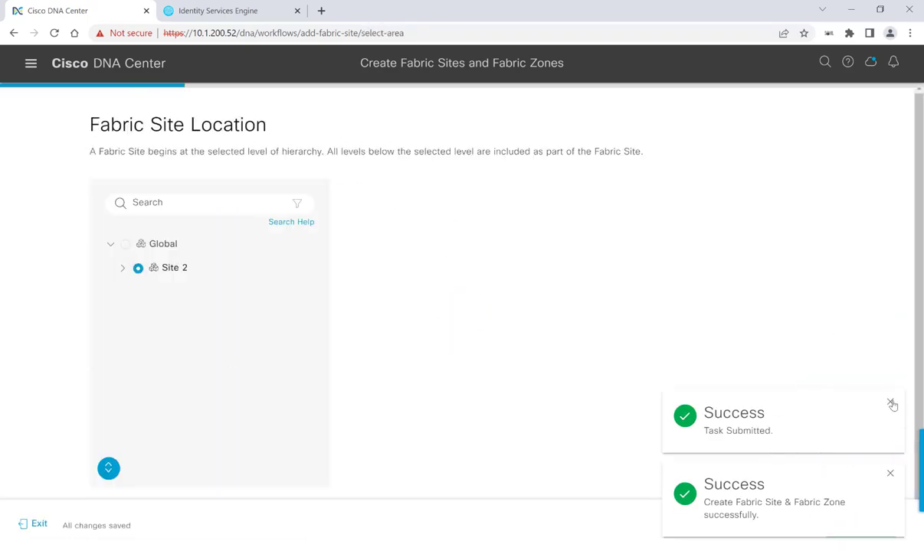
pyautogui.click(850, 522)
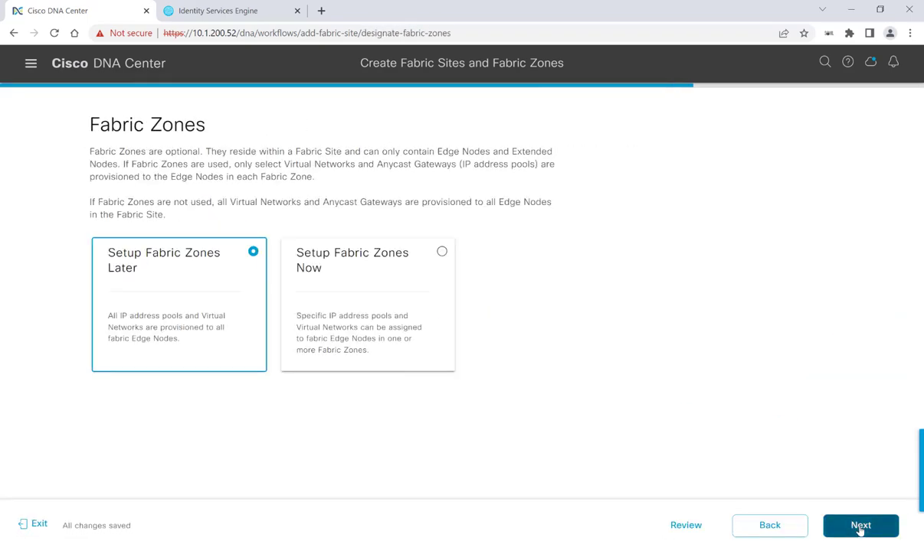
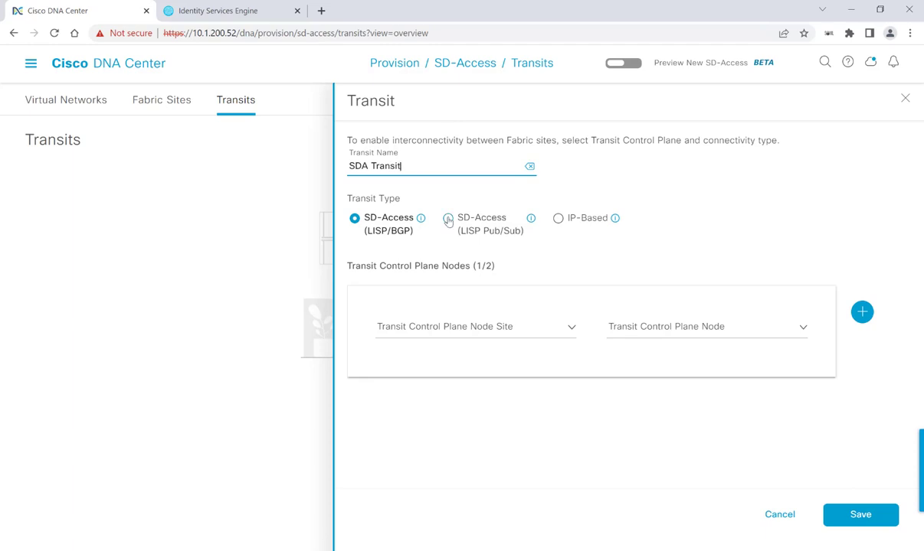
# Step: Make SDA Transit a LISP Pub/Sub transit with control plane node ISR-4431-3.cisco.com at Building 4, applied now
pyautogui.click(448, 219)
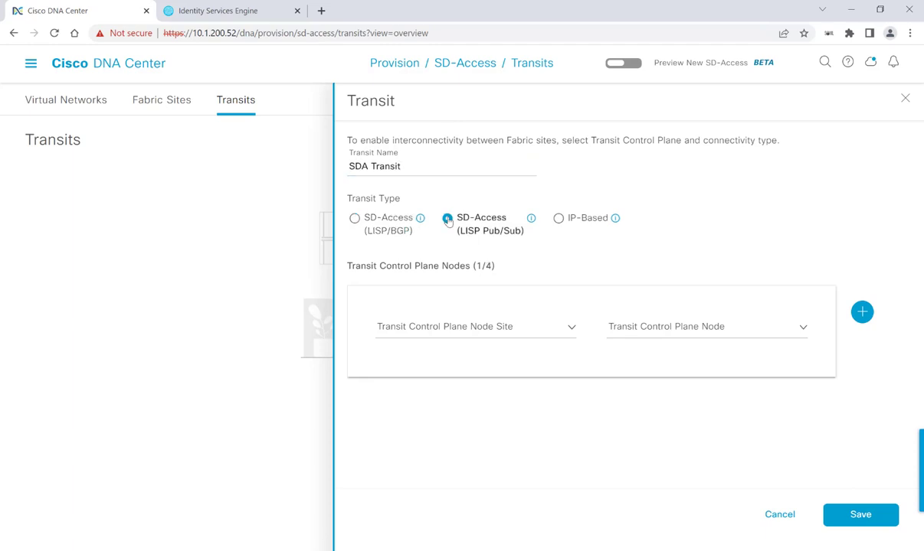
pyautogui.click(499, 325)
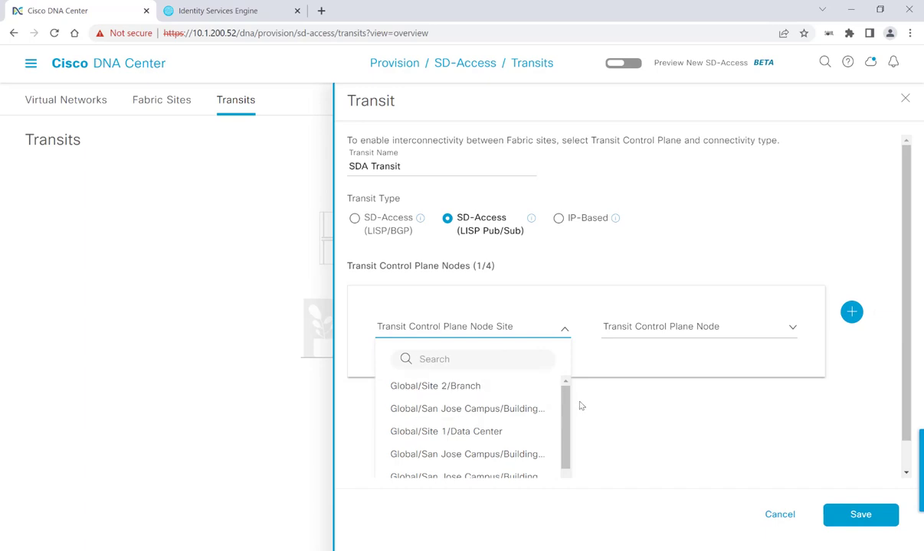
pyautogui.click(530, 411)
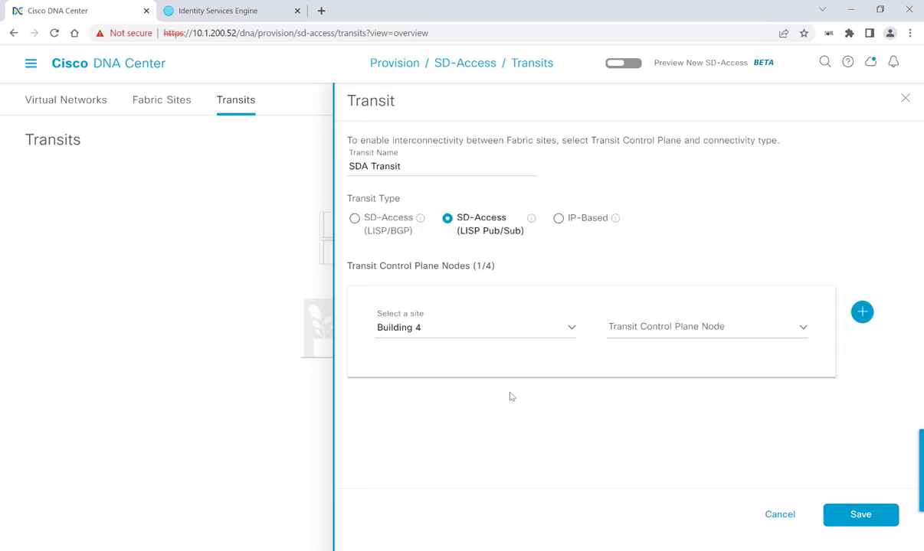
pyautogui.click(626, 336)
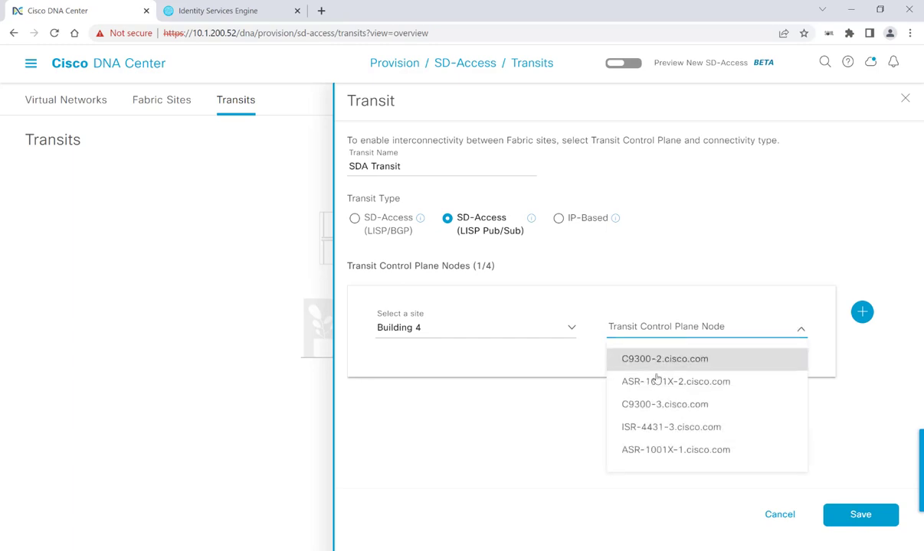
pyautogui.click(656, 429)
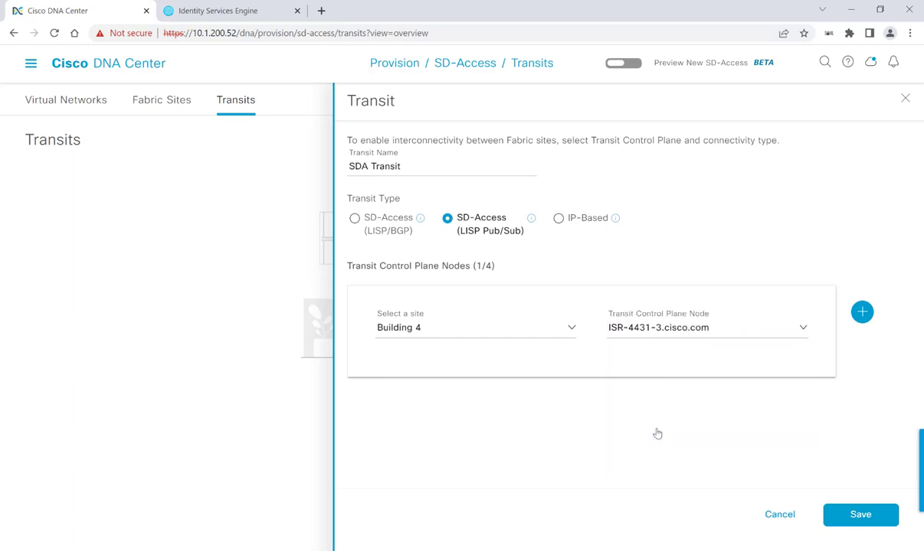
pyautogui.click(861, 517)
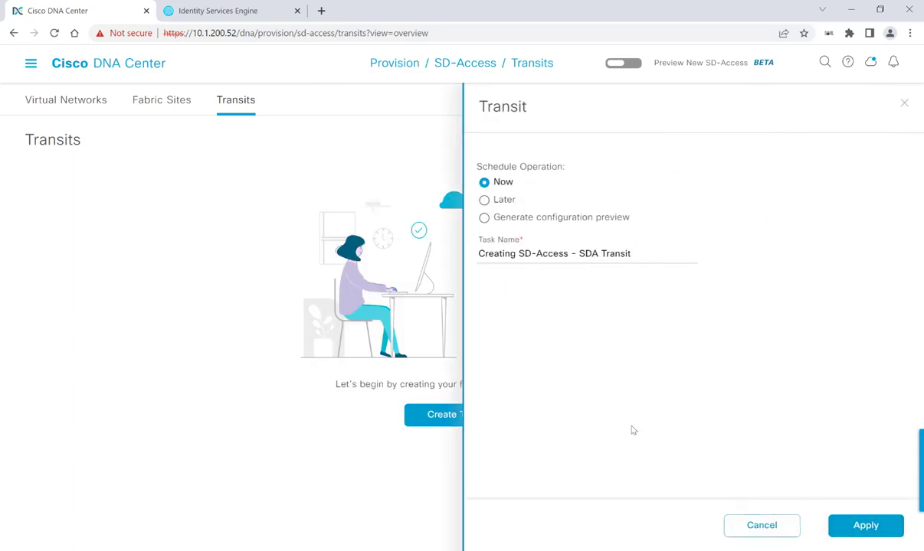
pyautogui.click(864, 526)
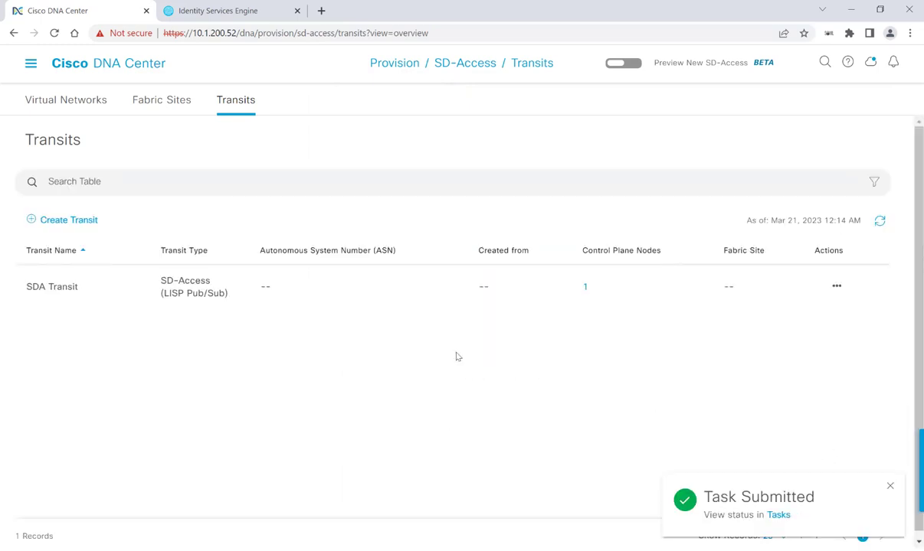
# Step: Create 'IP Transit' as an IP-based BGP transit with ASN 65003
pyautogui.click(73, 223)
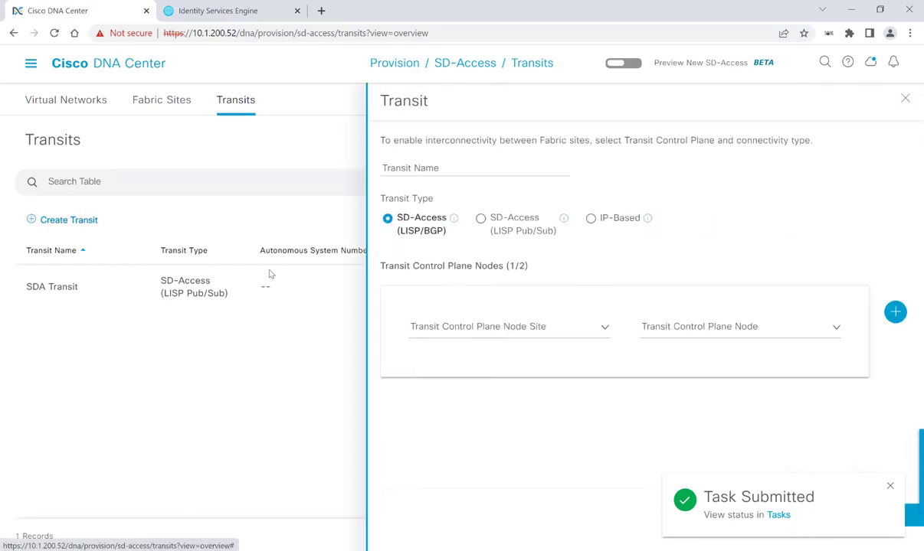
pyautogui.click(386, 170)
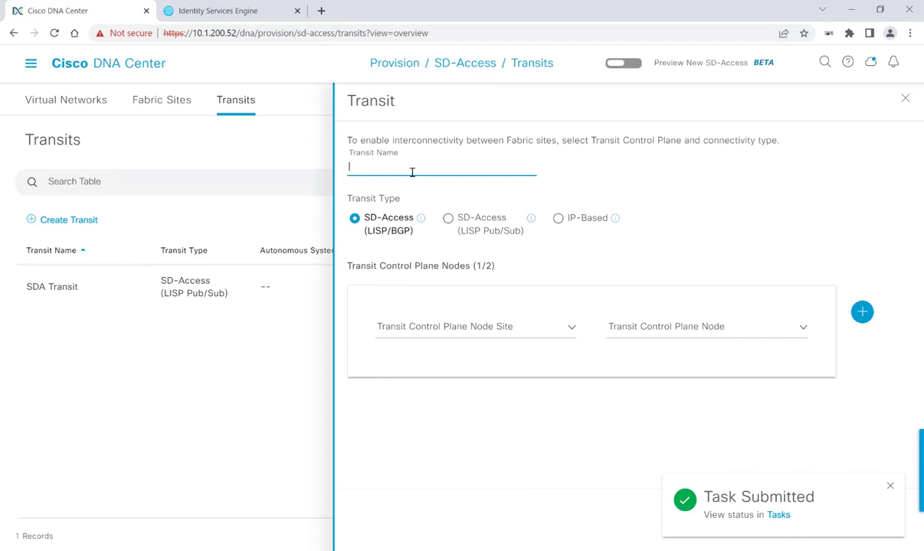
pyautogui.write('IP Transit')
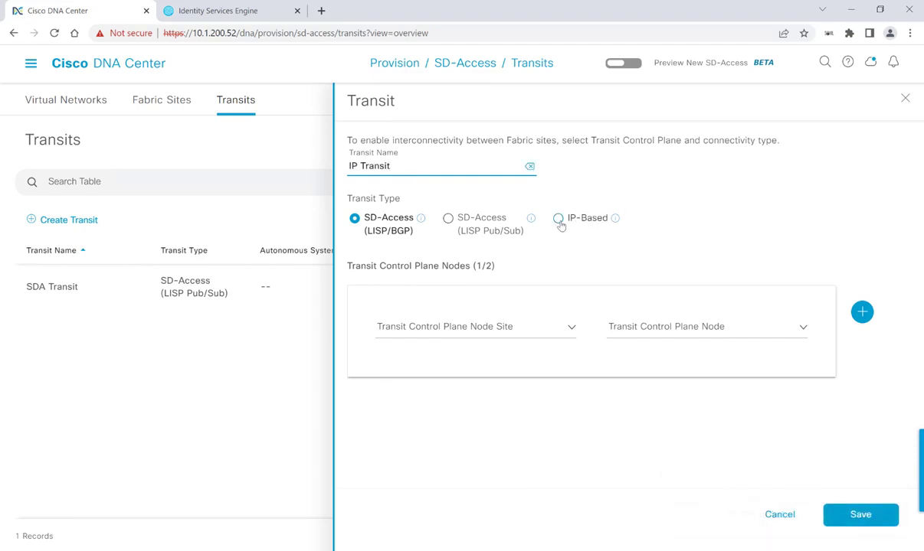
pyautogui.click(558, 220)
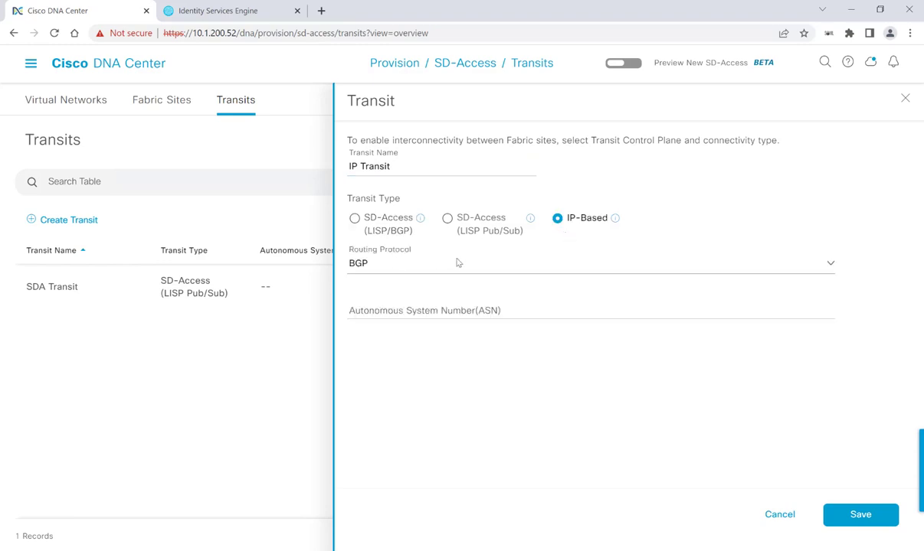
pyautogui.click(386, 313)
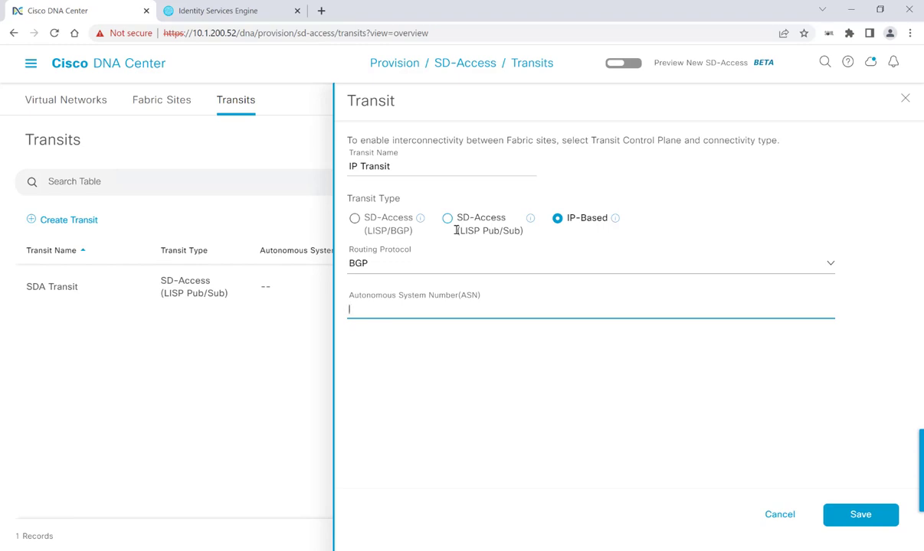
pyautogui.write('65003')
pyautogui.click(857, 514)
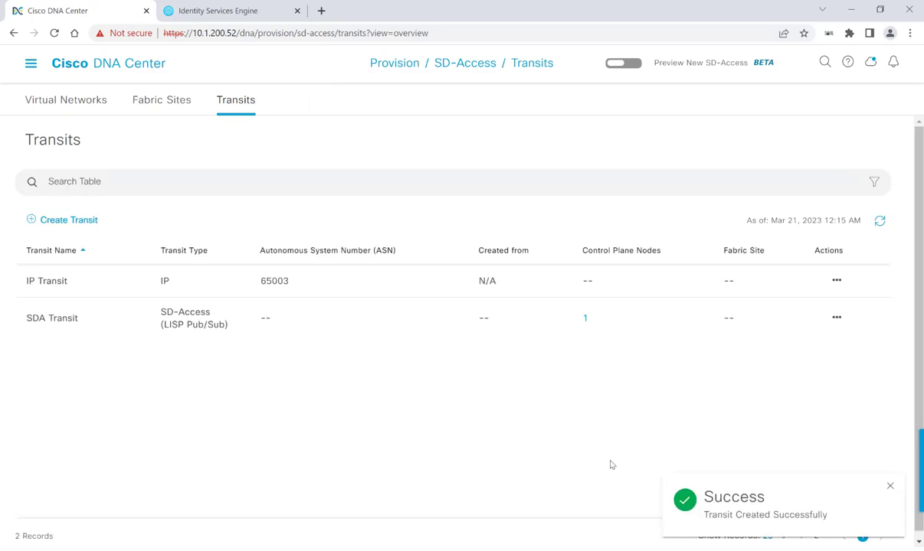
pyautogui.click(890, 486)
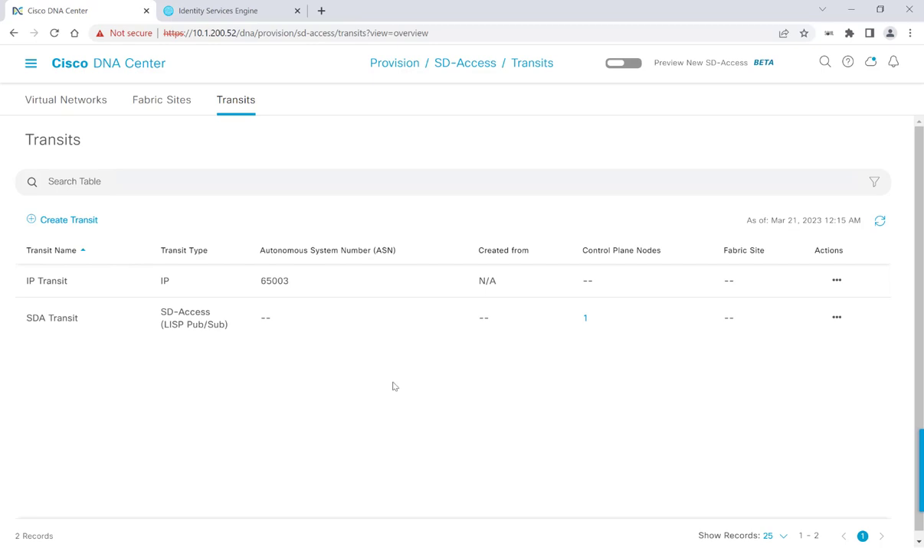
# Step: Turn on the new SD-Access preview and list the six Layer 3 virtual networks
pyautogui.click(47, 99)
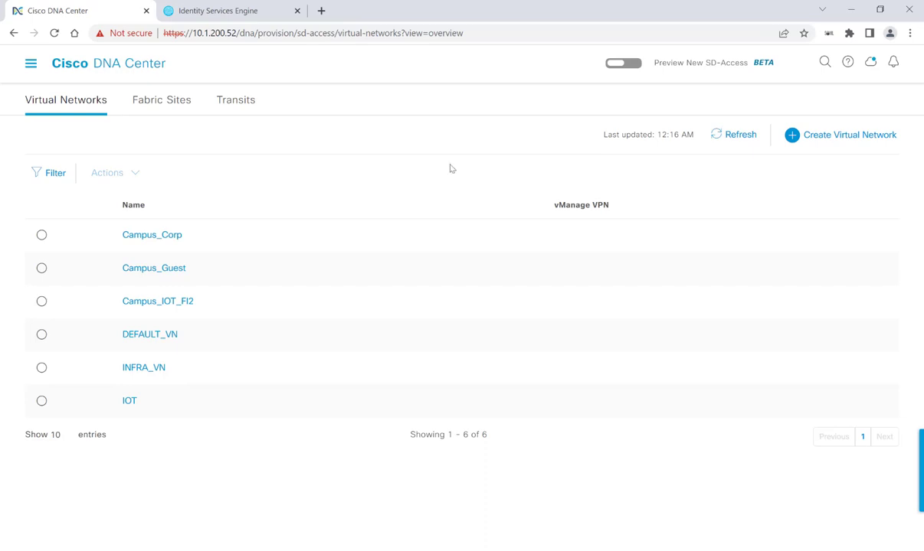
pyautogui.click(624, 66)
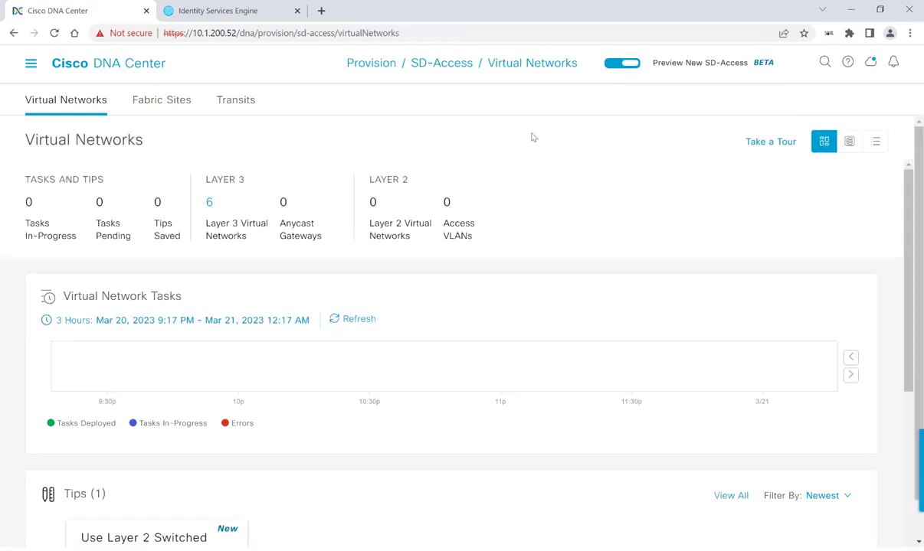
pyautogui.click(210, 205)
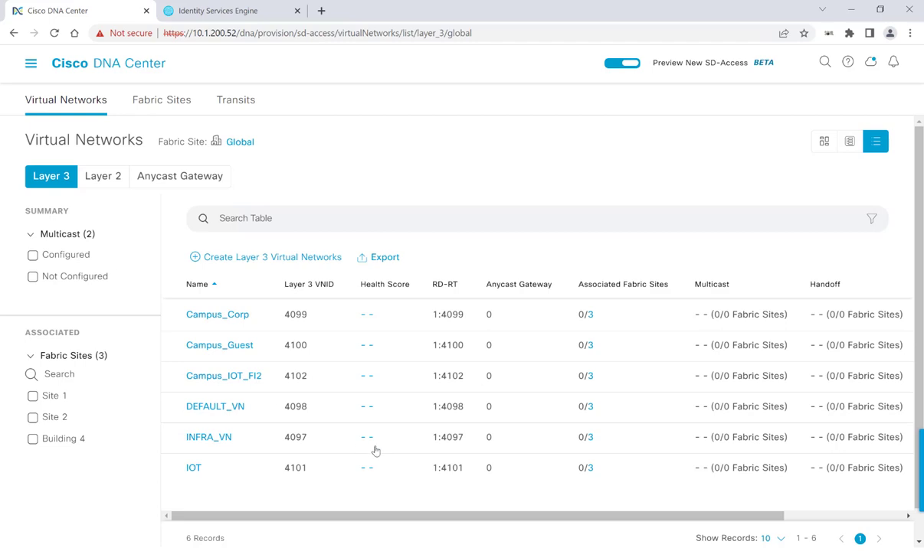
# Step: Add INFRA_VN to the Building 4 fabric site under San Jose Campus
pyautogui.moveTo(350, 518); pyautogui.dragTo(815, 511)
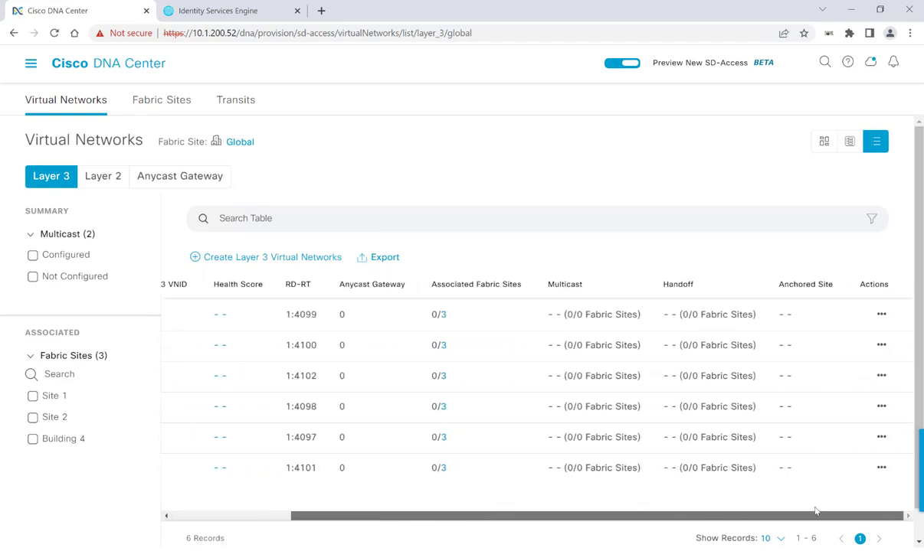
pyautogui.click(881, 439)
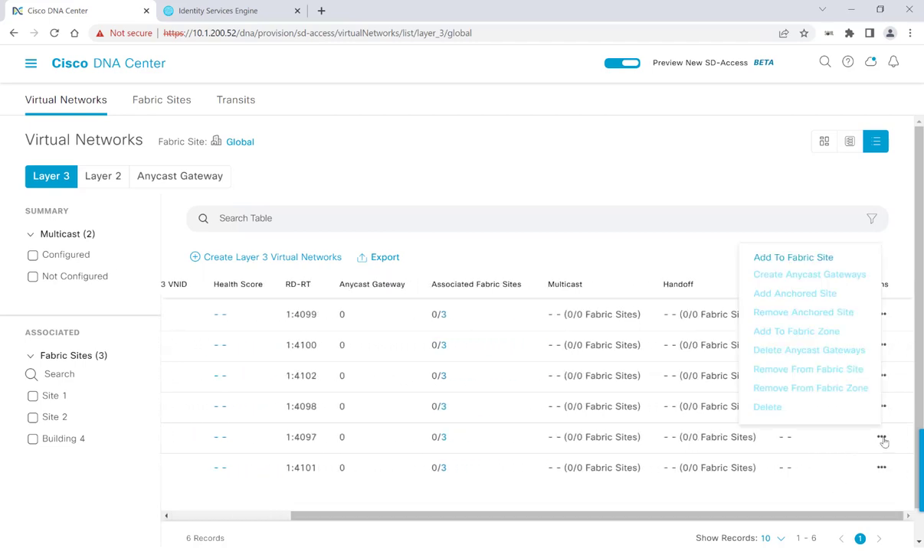
pyautogui.click(814, 261)
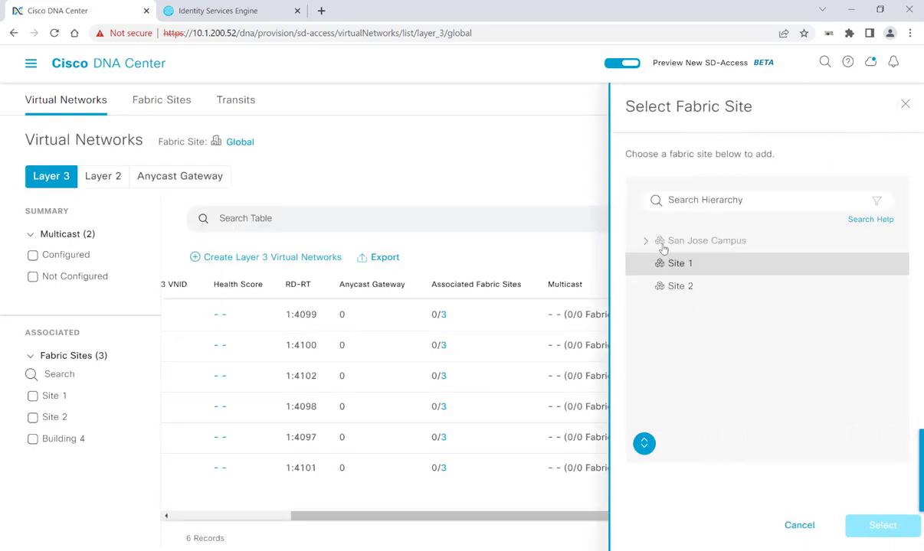
pyautogui.click(645, 240)
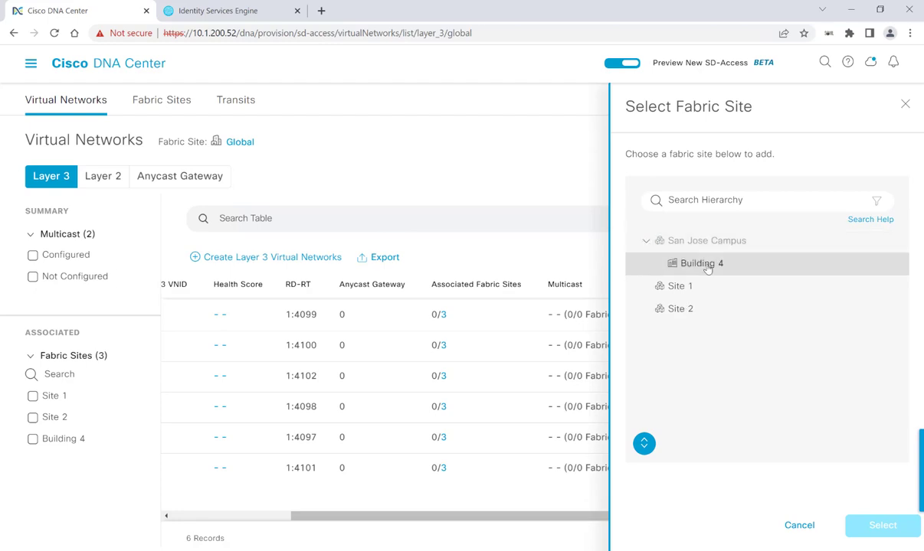
pyautogui.click(706, 265)
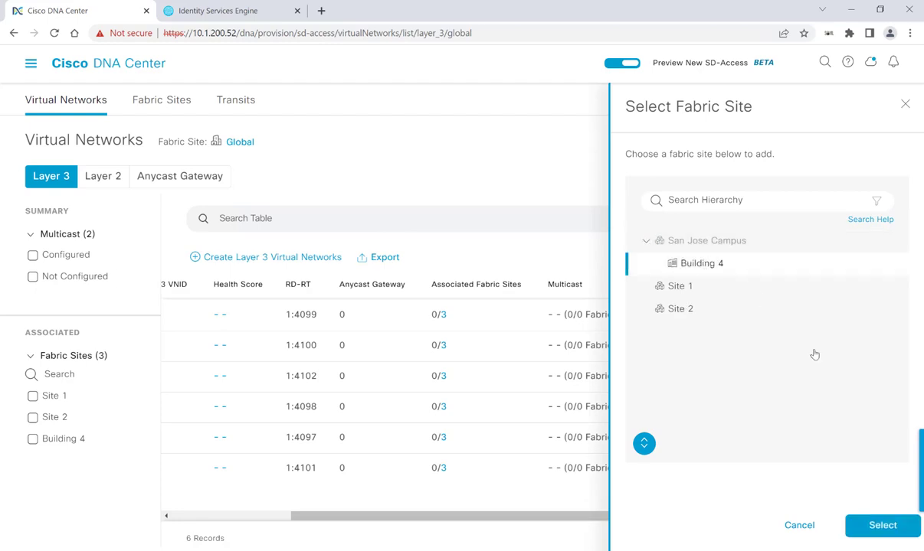
pyautogui.click(880, 525)
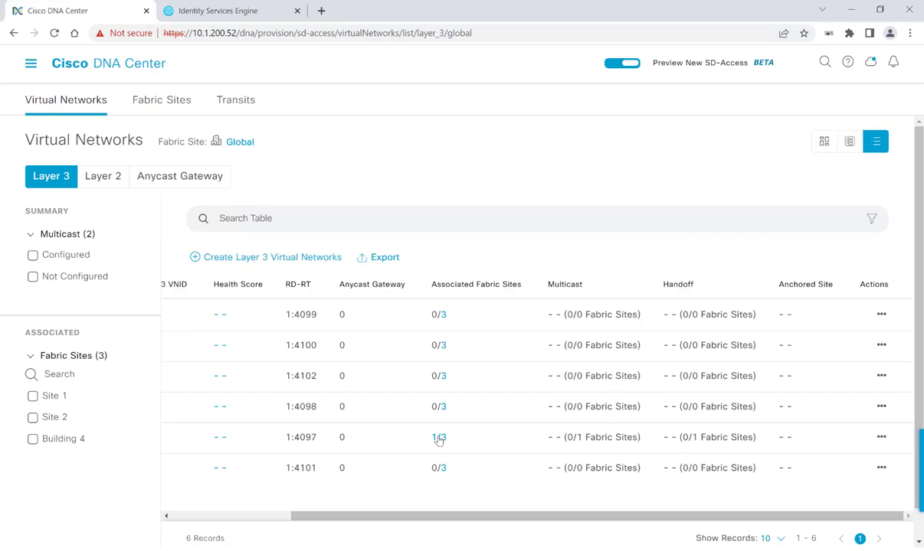
# Step: Add INFRA_VN to the Site 1 and Site 2 fabric sites as well
pyautogui.click(881, 436)
pyautogui.click(796, 274)
pyautogui.click(868, 525)
pyautogui.click(881, 436)
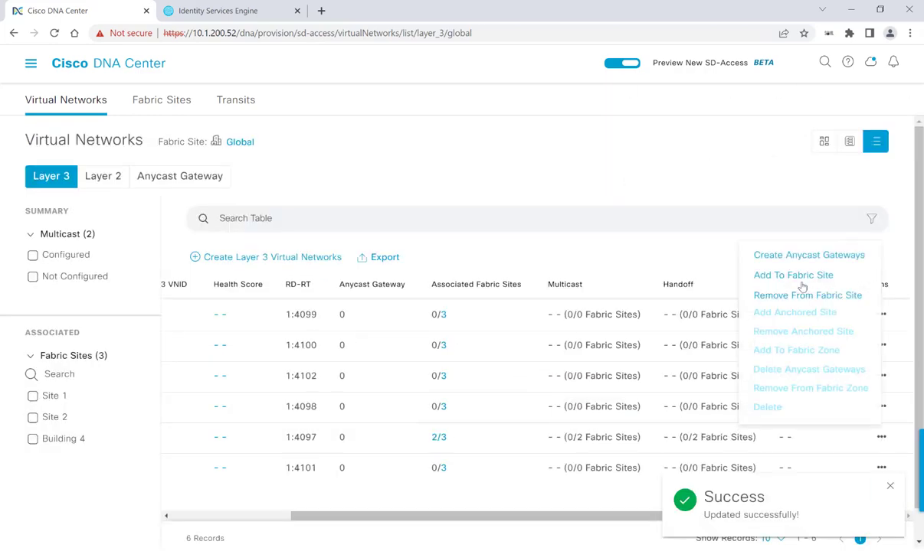
pyautogui.click(796, 274)
pyautogui.click(680, 286)
pyautogui.click(850, 526)
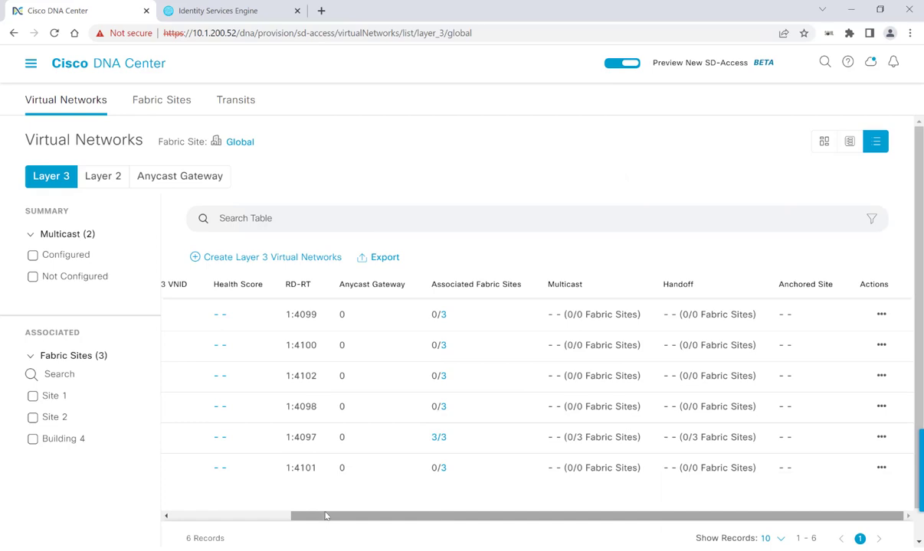
pyautogui.moveTo(309, 517); pyautogui.dragTo(140, 513)
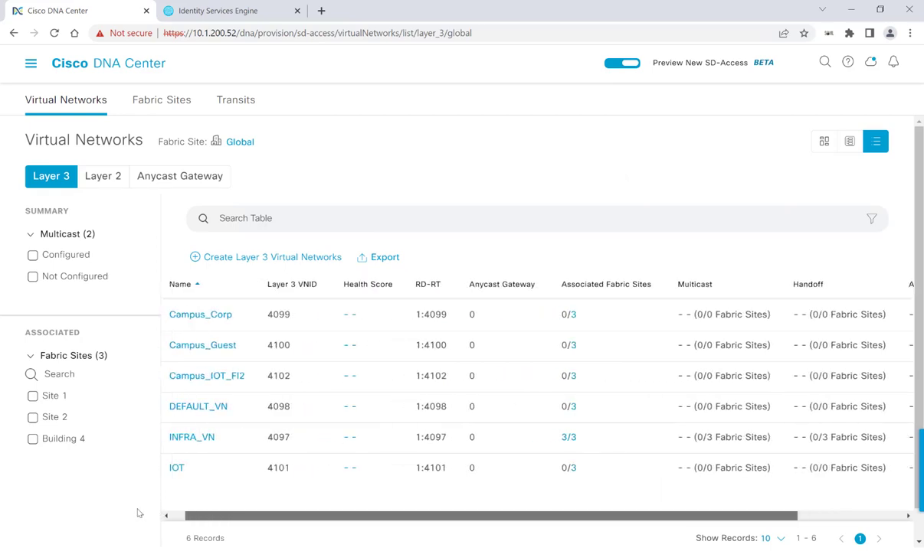
# Step: Start a new Layer 3 virtual network named CAMPUS_VN
pyautogui.click(235, 260)
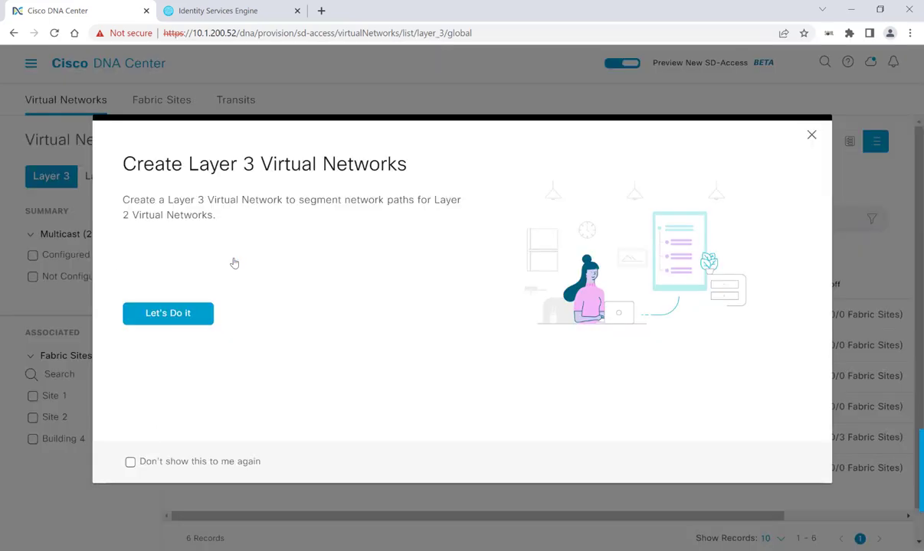
pyautogui.click(176, 317)
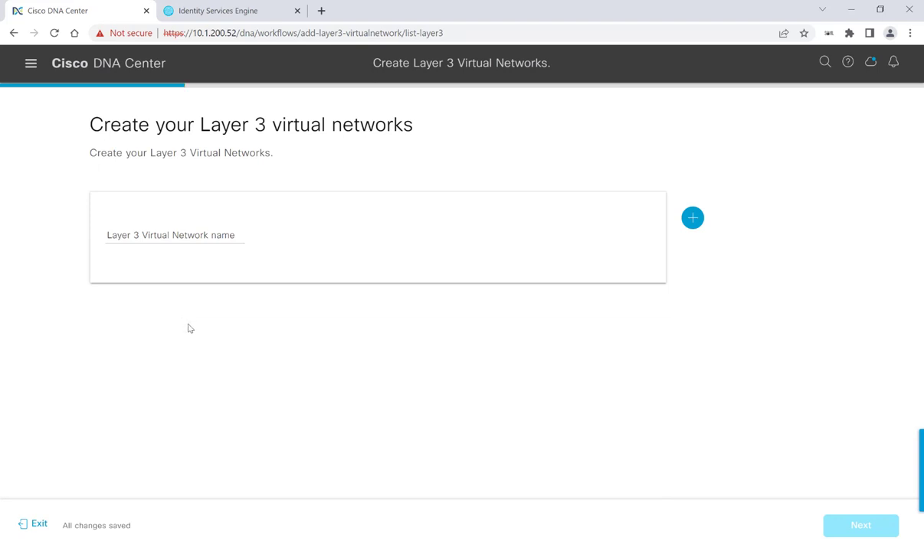
pyautogui.click(184, 234)
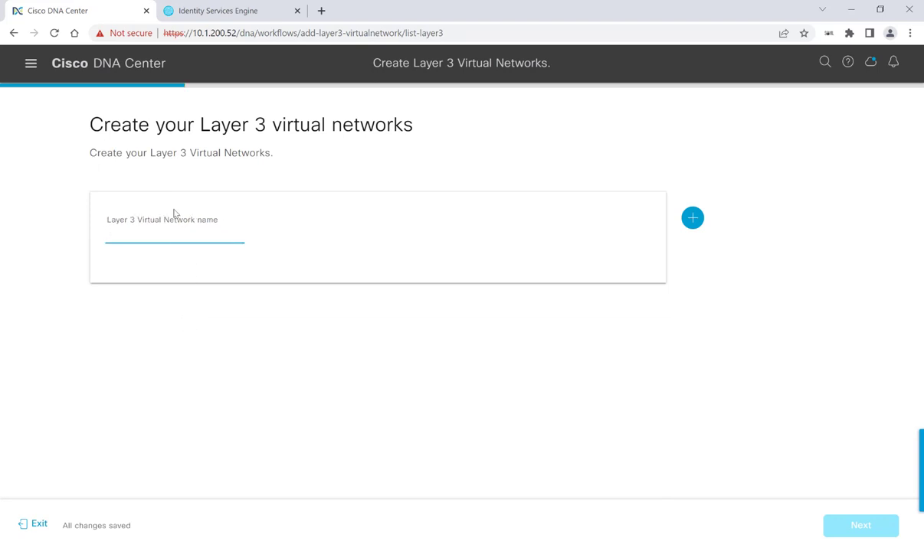
pyautogui.write('CAMPUS_VN')
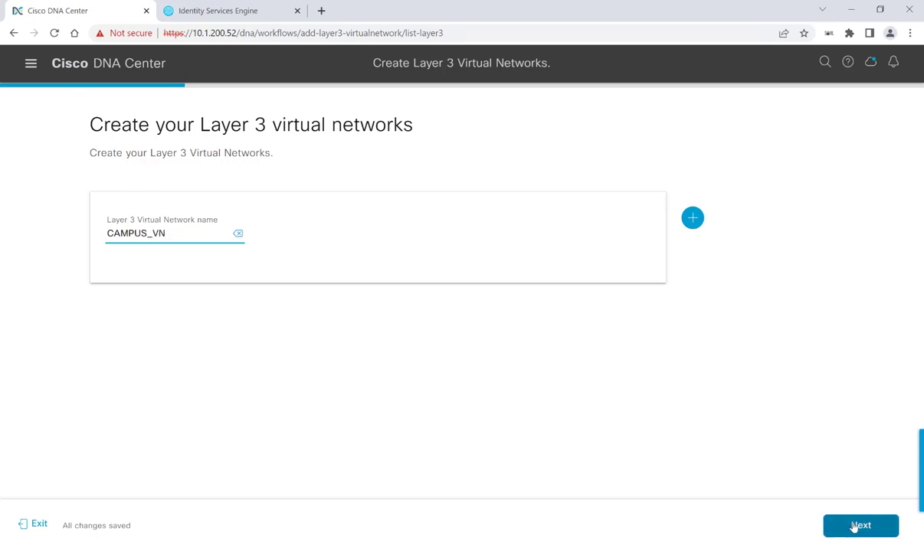
# Step: Assign CAMPUS_VN to fabric sites Global/Site 1, Global/Site 2 and Building 4
pyautogui.click(854, 527)
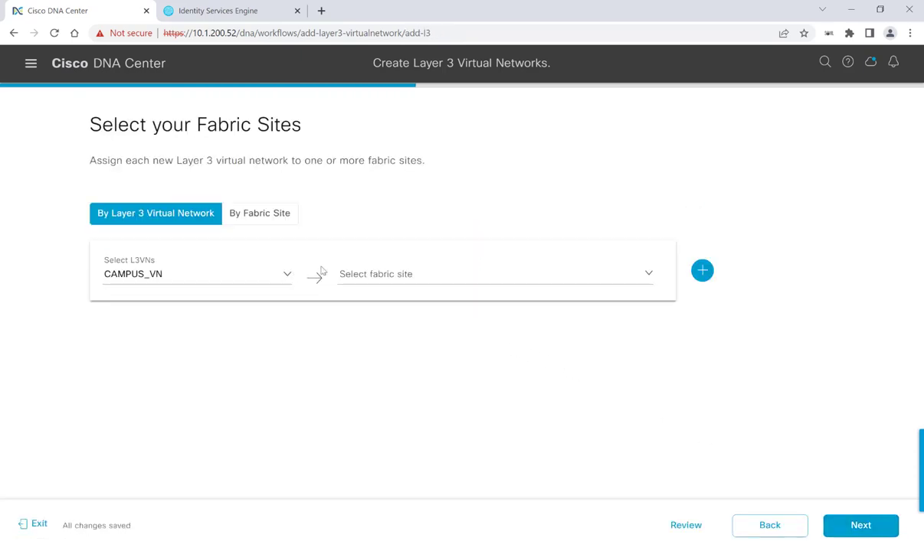
pyautogui.click(386, 274)
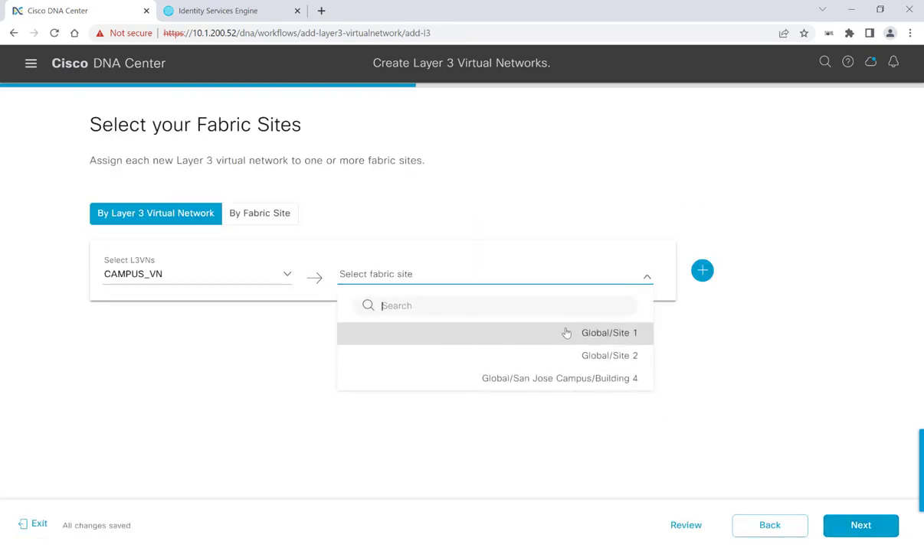
pyautogui.click(570, 333)
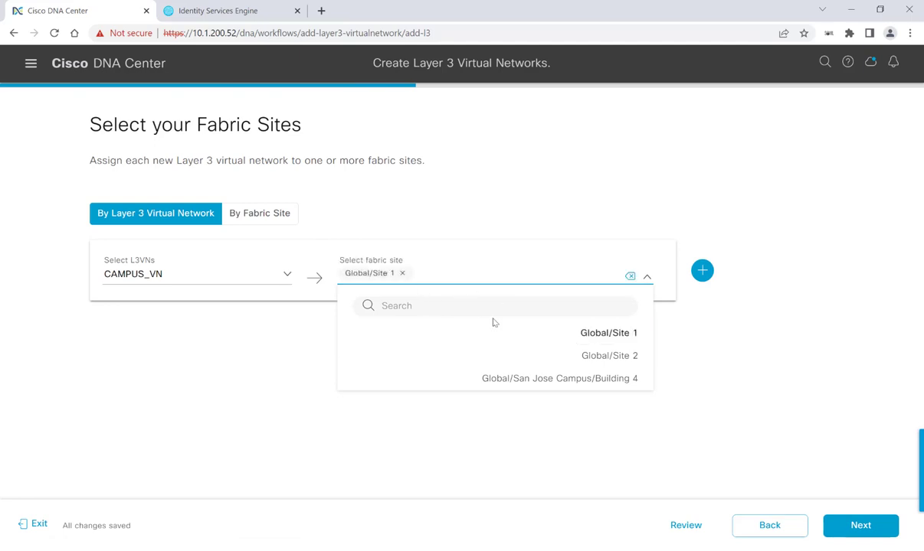
pyautogui.click(573, 355)
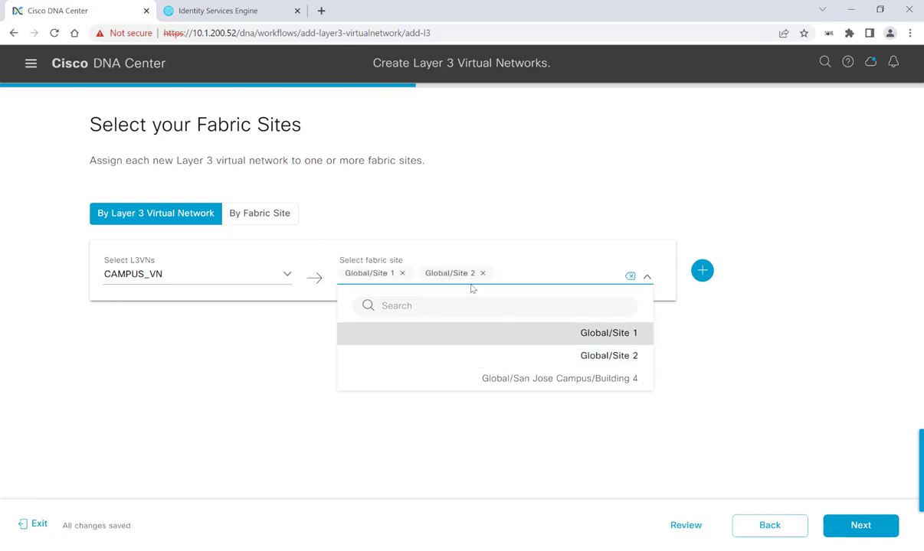
pyautogui.click(589, 383)
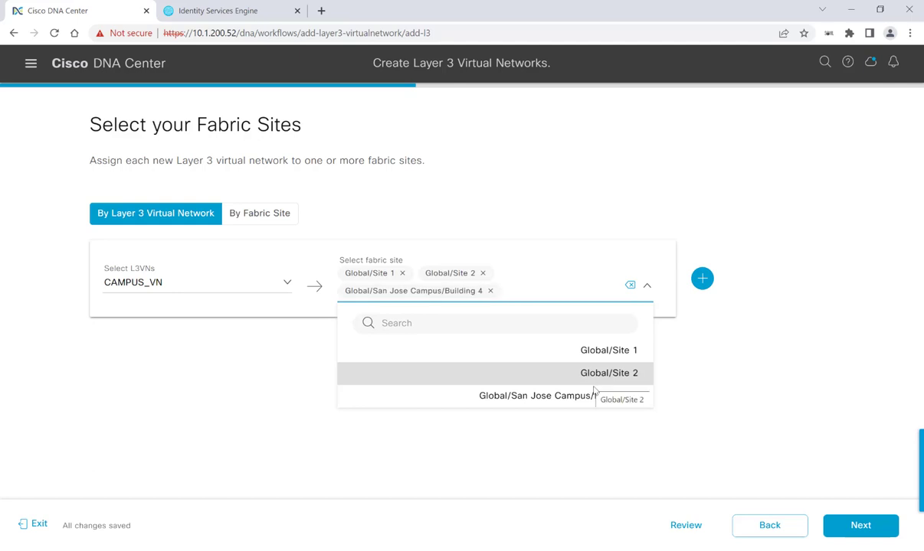
pyautogui.click(728, 345)
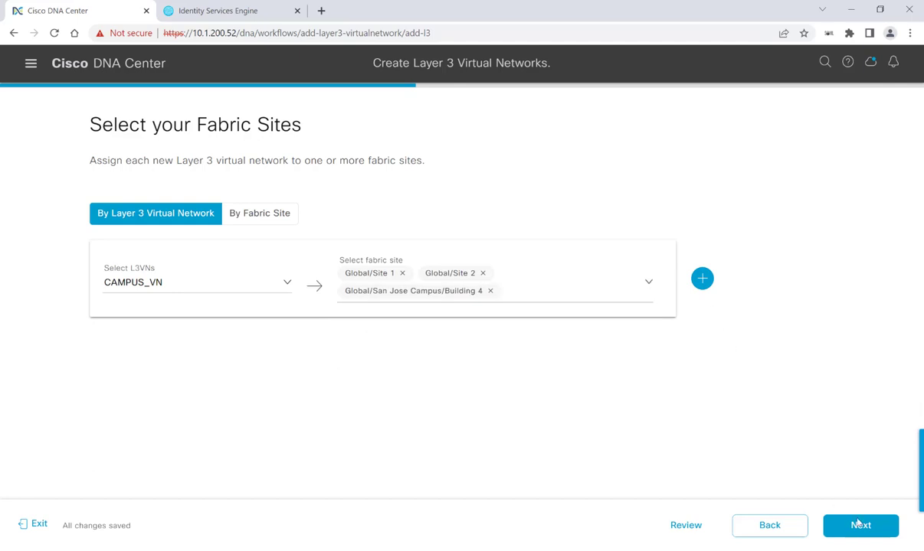
pyautogui.click(860, 525)
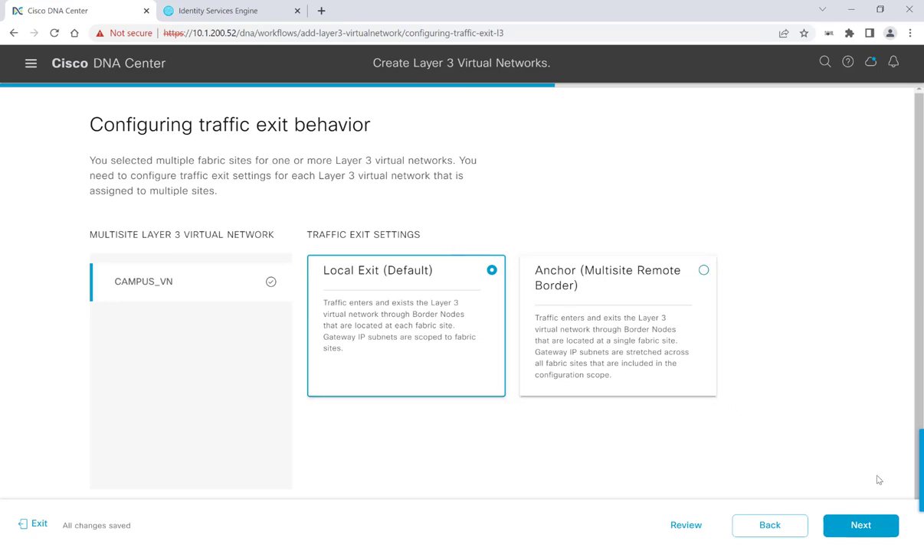
# Step: Keep Local Exit, then create and deploy CAMPUS_VN and return to all virtual networks
pyautogui.click(862, 530)
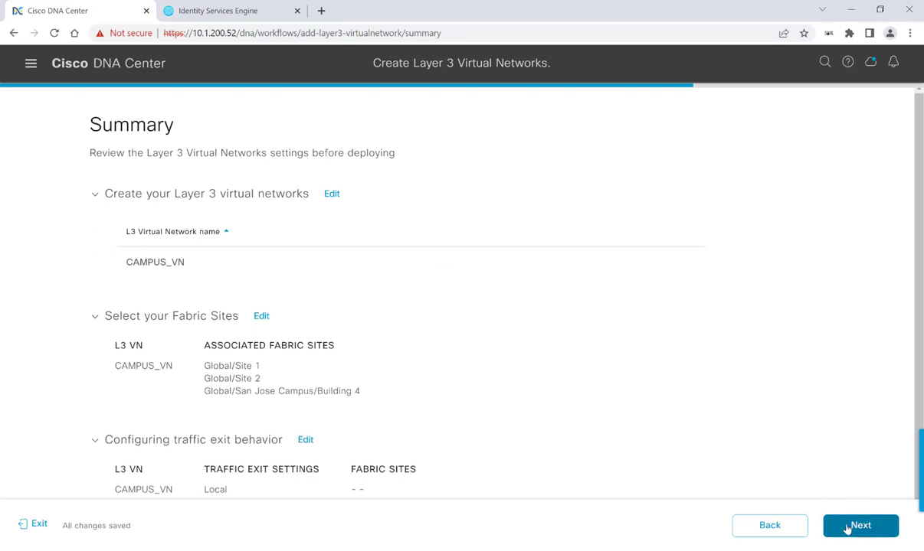
pyautogui.click(850, 528)
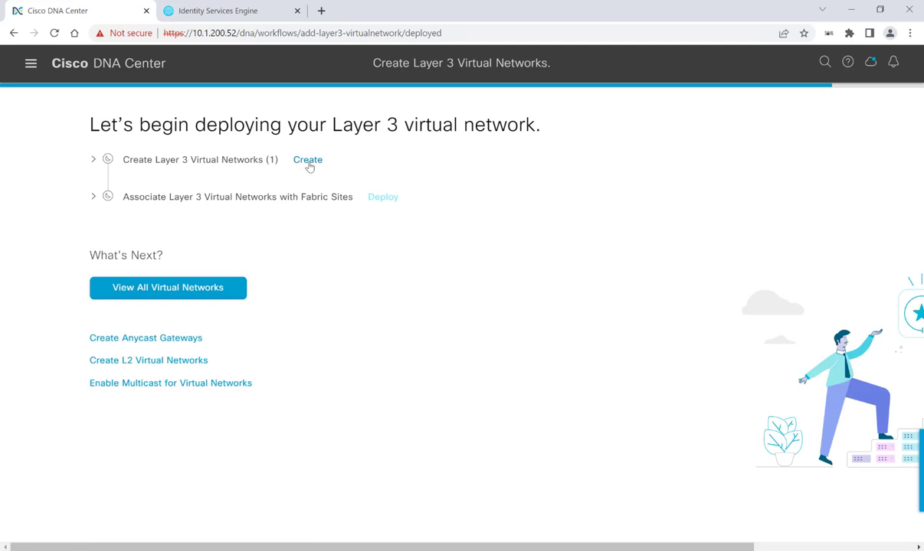
pyautogui.click(309, 162)
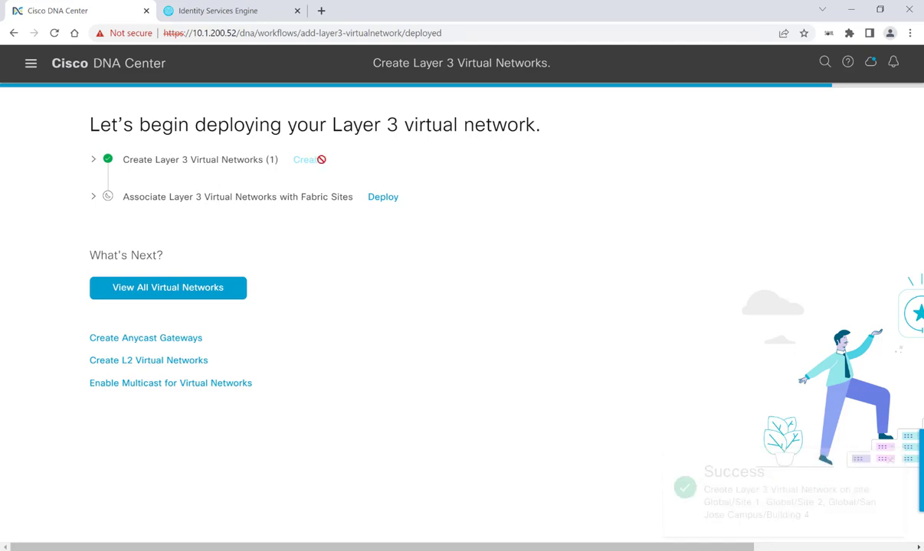
pyautogui.click(381, 198)
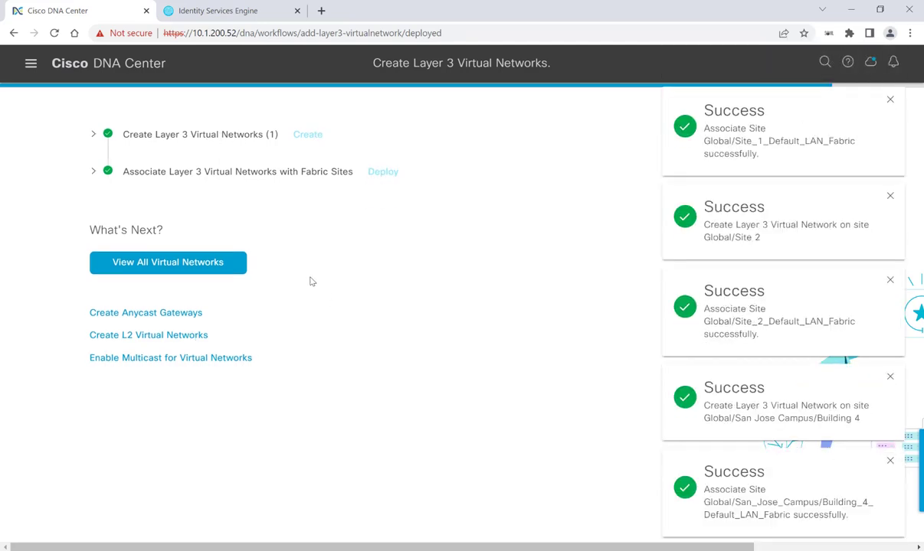
pyautogui.click(213, 263)
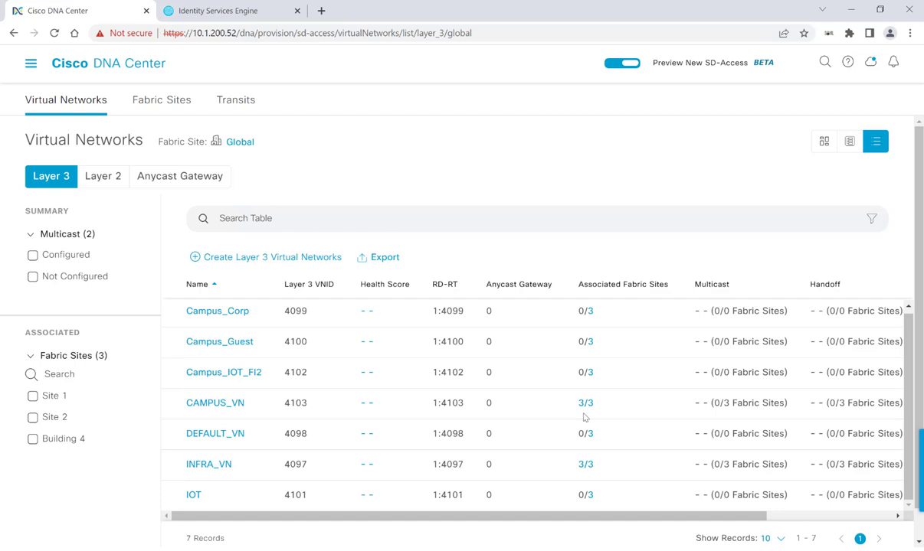
# Step: Start a new Layer 3 virtual network named BMS_VN
pyautogui.click(266, 257)
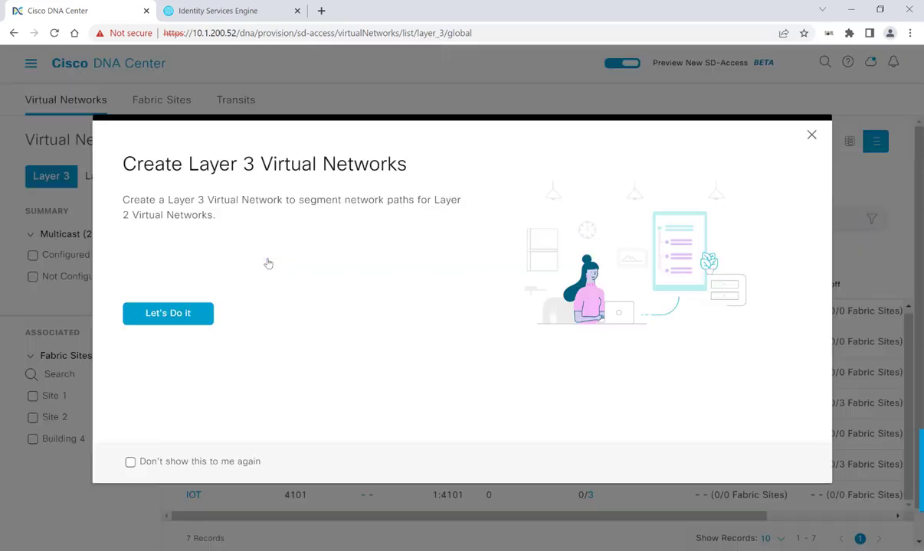
pyautogui.click(165, 311)
pyautogui.write('BMS_VN')
pyautogui.click(860, 526)
# Step: Assign BMS_VN to Site 1, Site 2 and Building 4, then create and deploy it
pyautogui.click(490, 276)
pyautogui.click(598, 333)
pyautogui.click(597, 356)
pyautogui.click(596, 378)
pyautogui.click(860, 525)
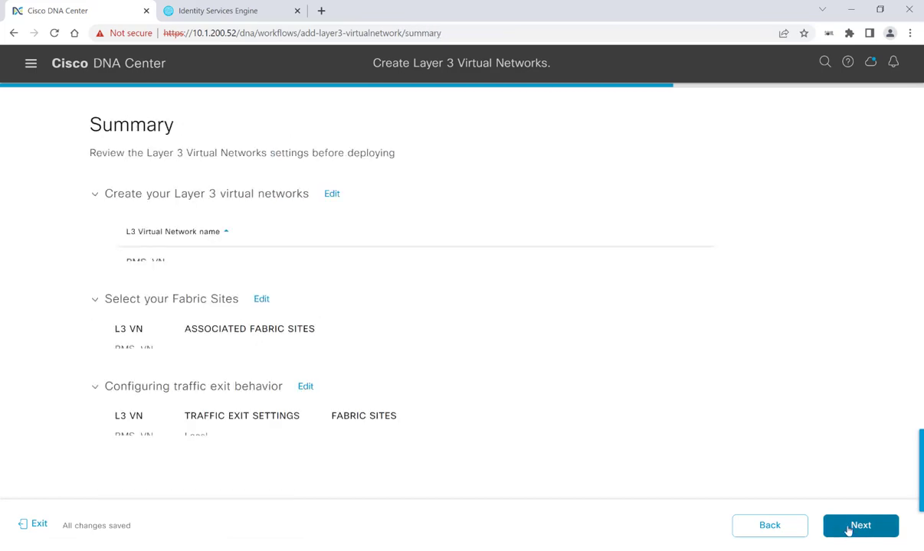
pyautogui.click(850, 527)
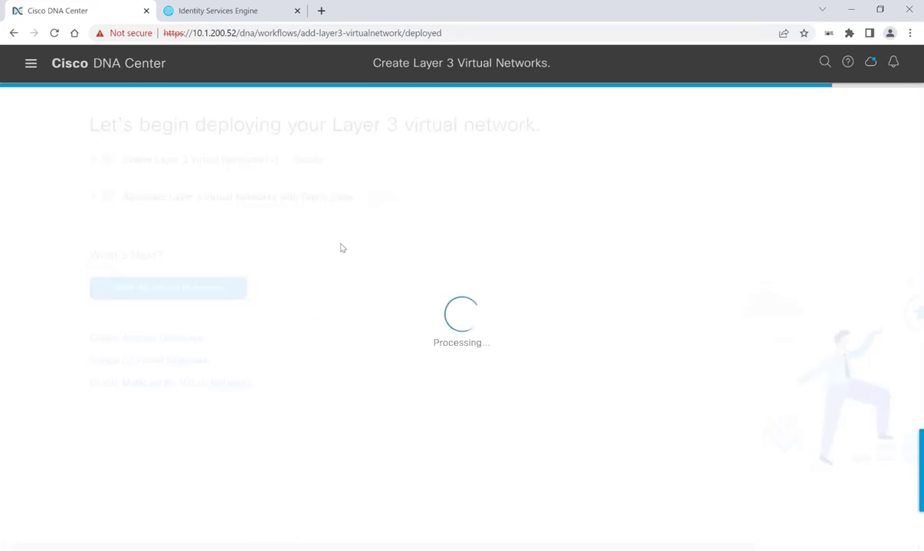
pyautogui.click(214, 263)
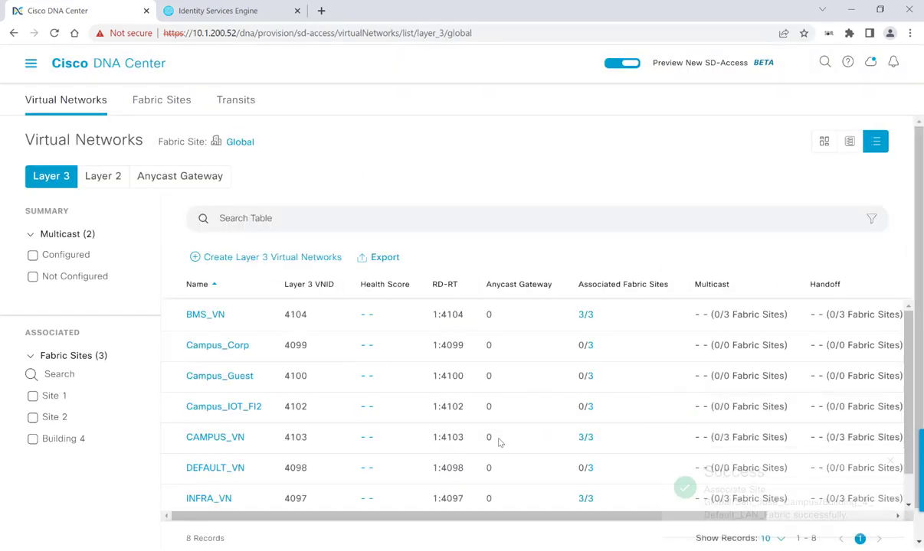
pyautogui.scroll(-1, 498, 443)
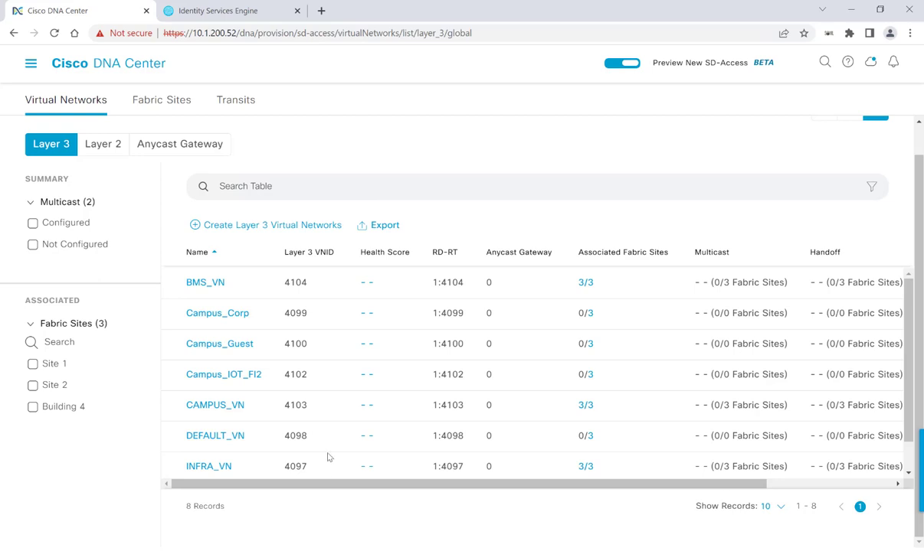
# Step: Open the Site 2 fabric page from the table of three fabric sites
pyautogui.click(175, 108)
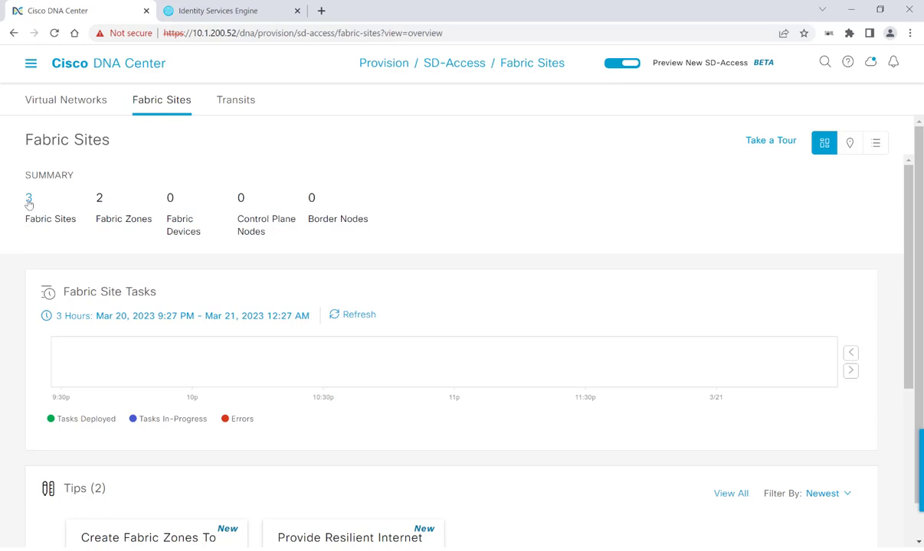
pyautogui.click(28, 199)
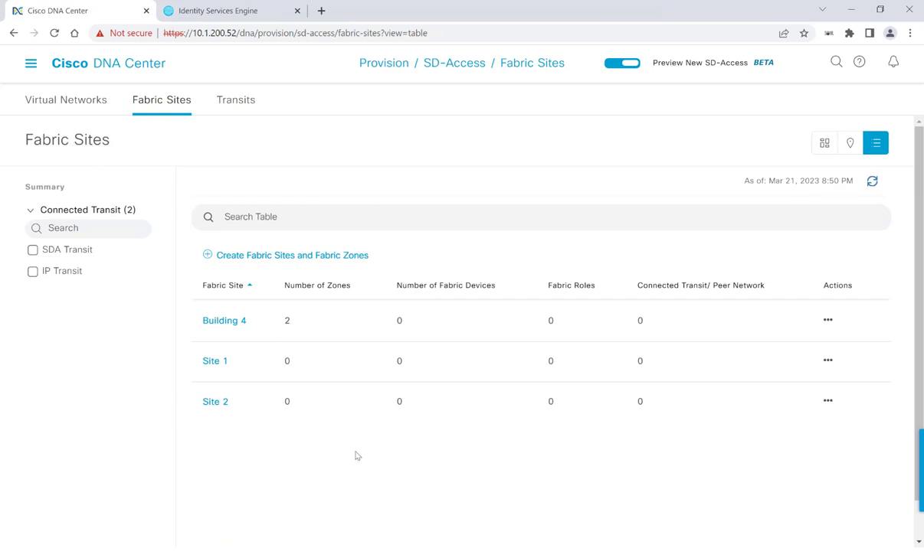
pyautogui.click(222, 404)
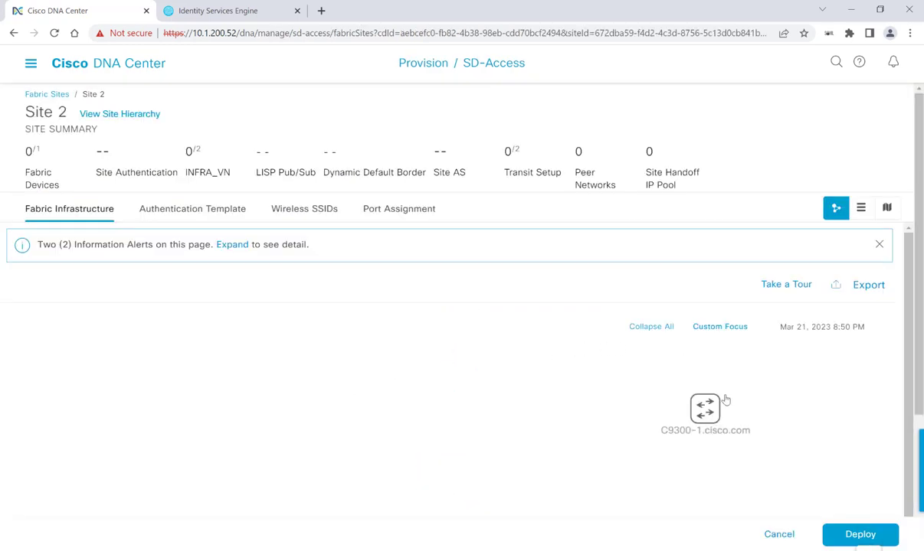
# Step: Make C9300-1 a border node with Layer-3 handoff to both IP and SDA transits
pyautogui.click(708, 413)
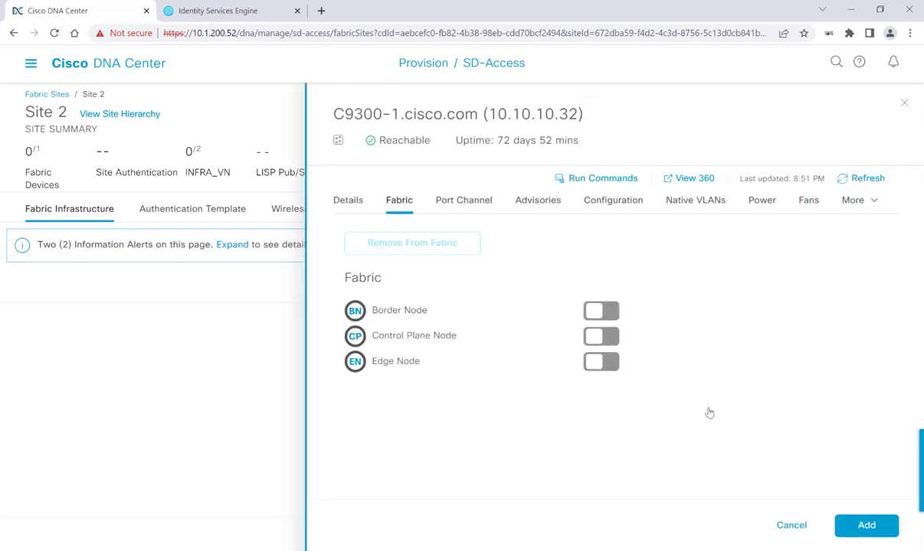
pyautogui.click(601, 312)
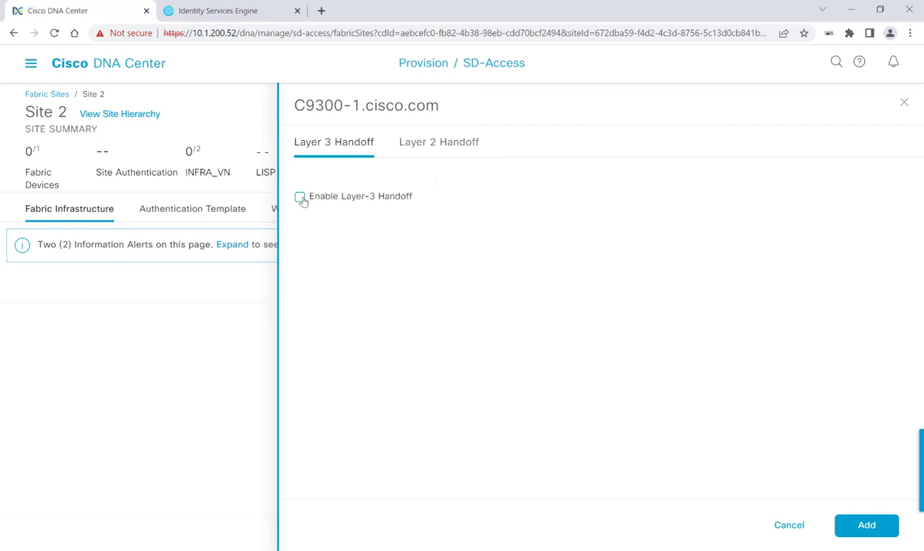
pyautogui.click(300, 198)
pyautogui.click(354, 396)
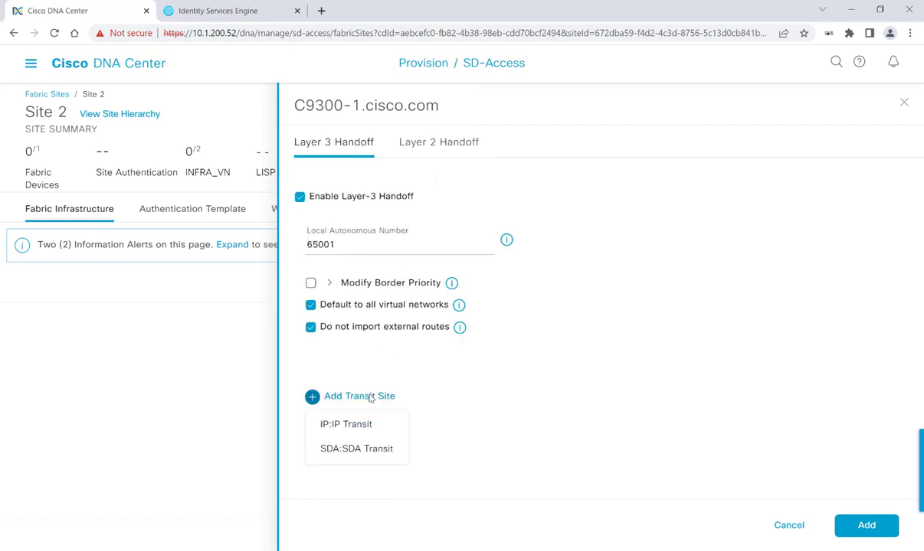
pyautogui.click(356, 448)
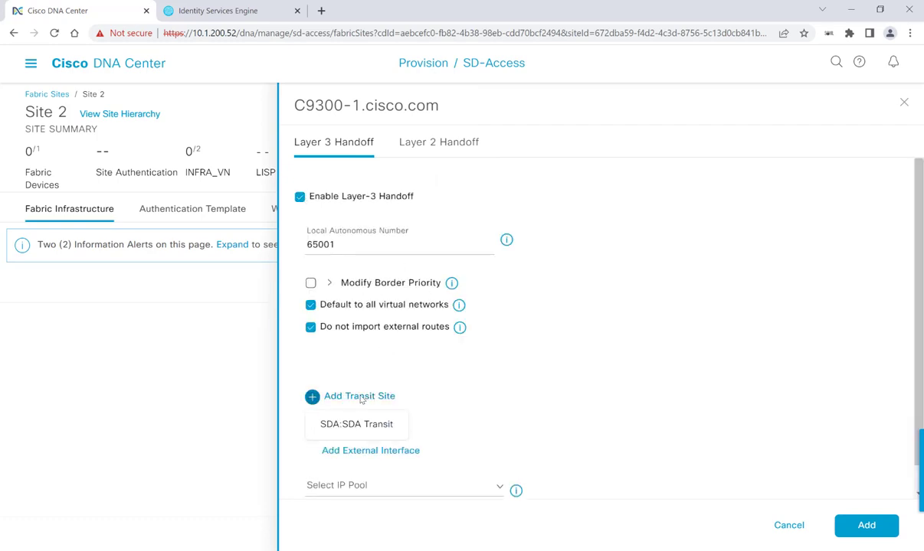
pyautogui.click(365, 423)
# Step: Hand off BMS_VN, CAMPUS_VN and INFRA_VN on GigabitEthernet1/0/13 with VLANs 3006, 3005, 3004
pyautogui.scroll(-2, 525, 366)
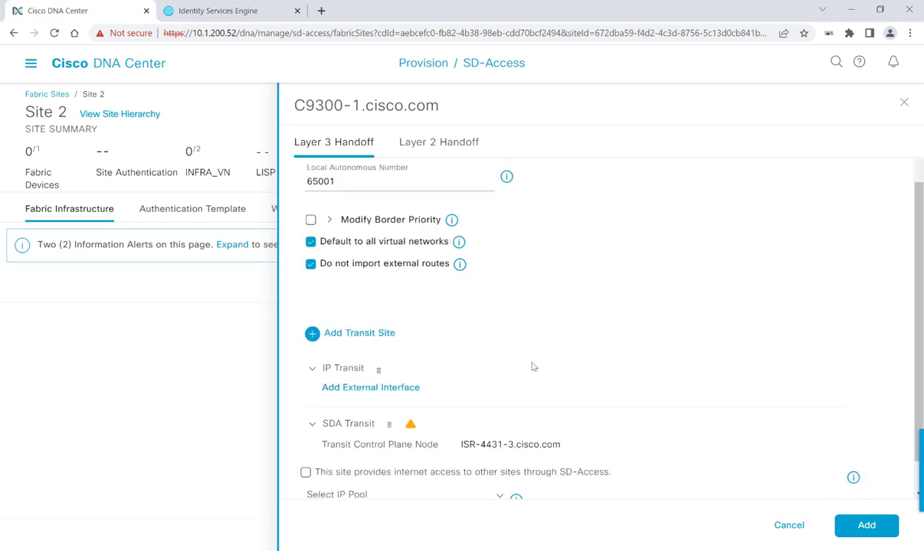
pyautogui.click(405, 352)
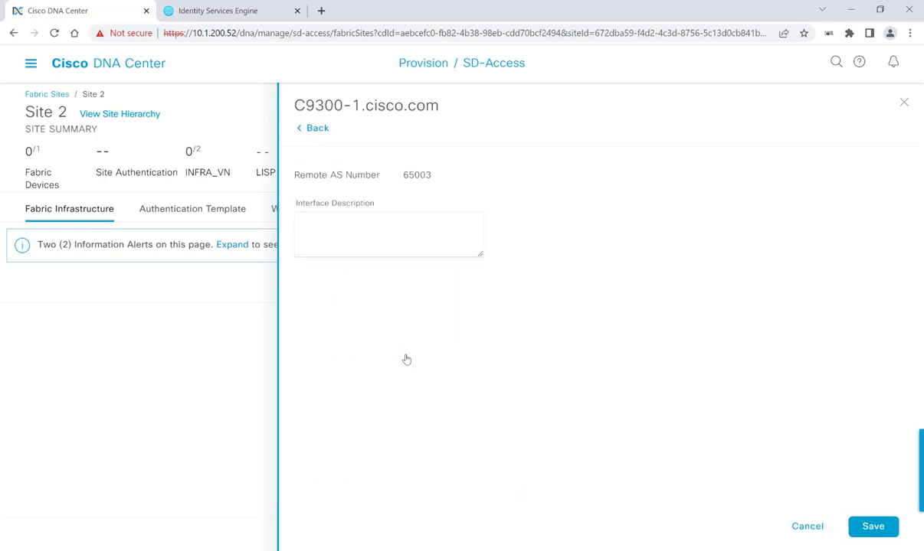
pyautogui.click(441, 188)
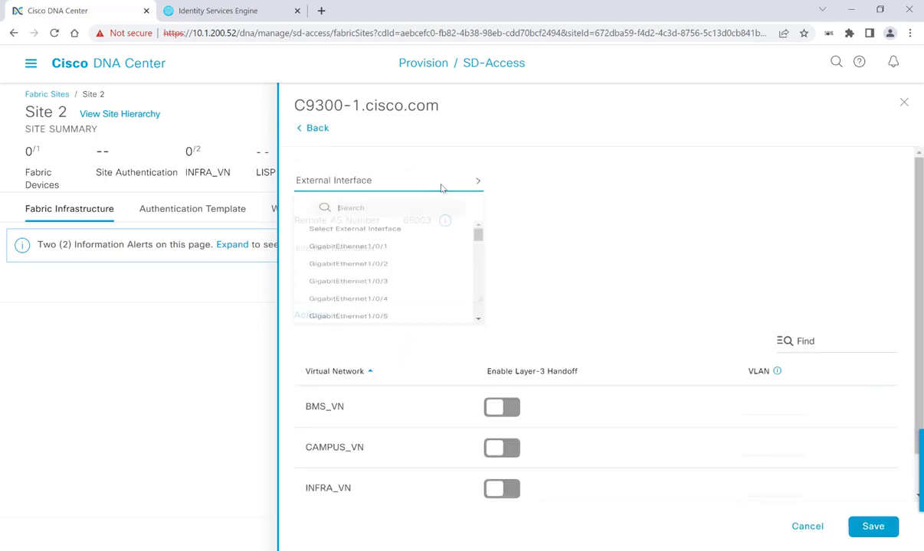
pyautogui.scroll(-3, 412, 256)
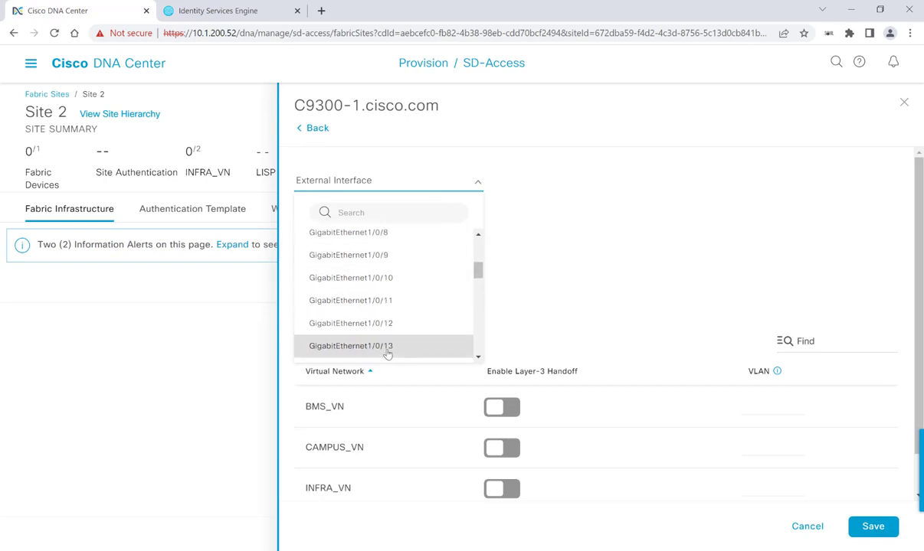
pyautogui.click(387, 348)
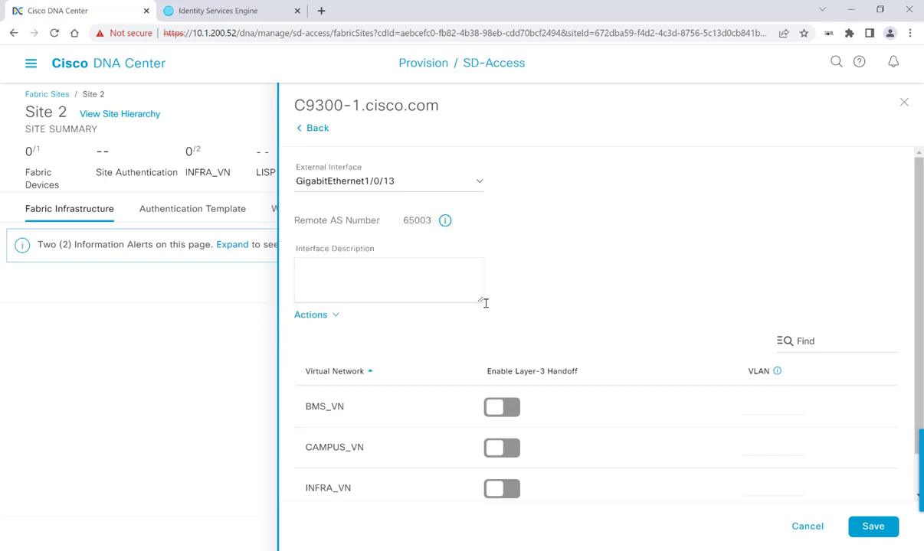
pyautogui.scroll(-1, 490, 337)
pyautogui.click(498, 366)
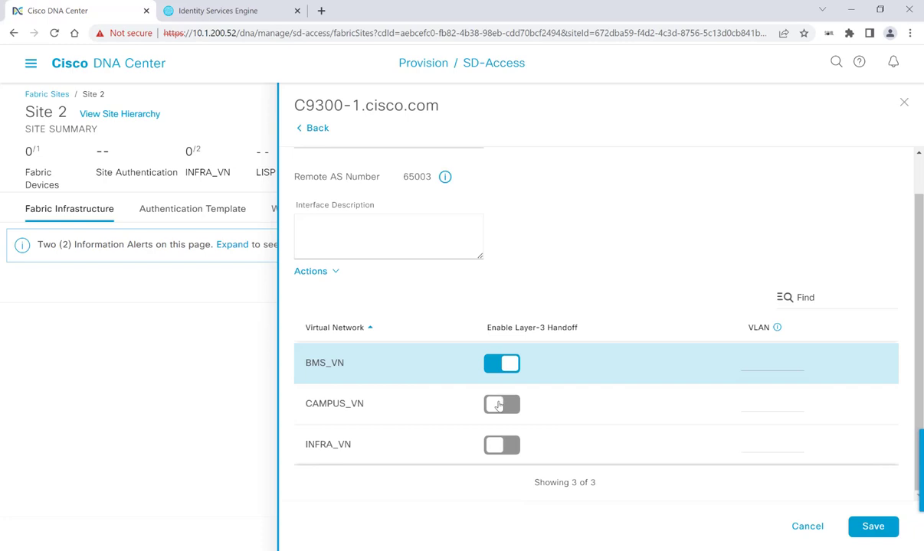
pyautogui.click(497, 405)
pyautogui.click(507, 447)
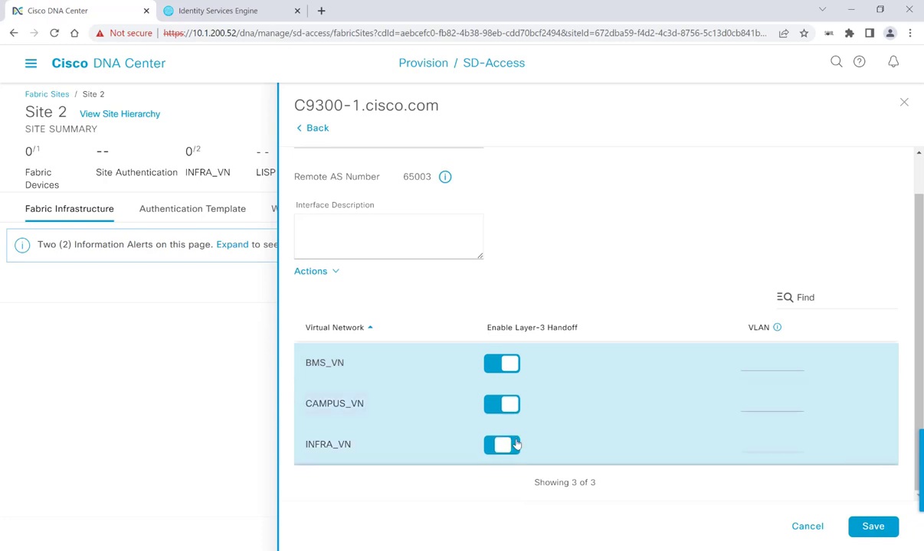
pyautogui.click(779, 366)
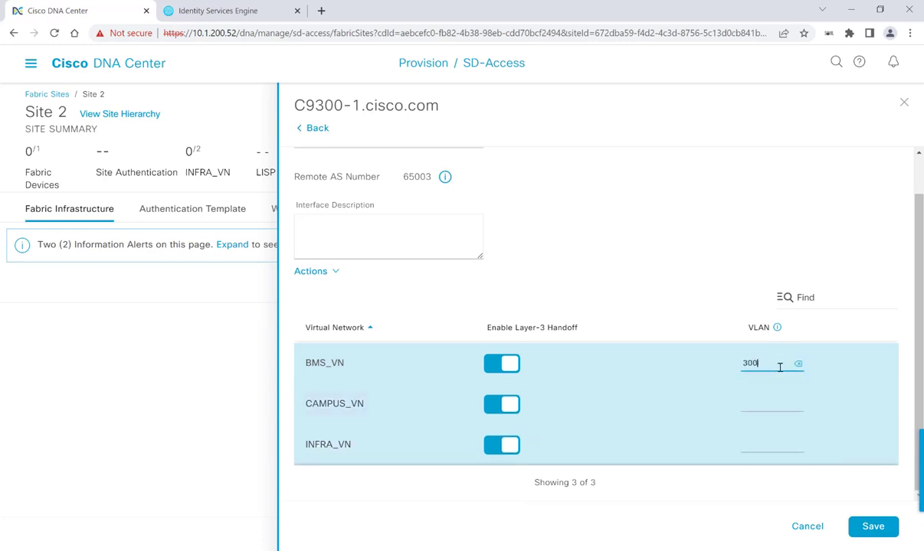
pyautogui.click(771, 411)
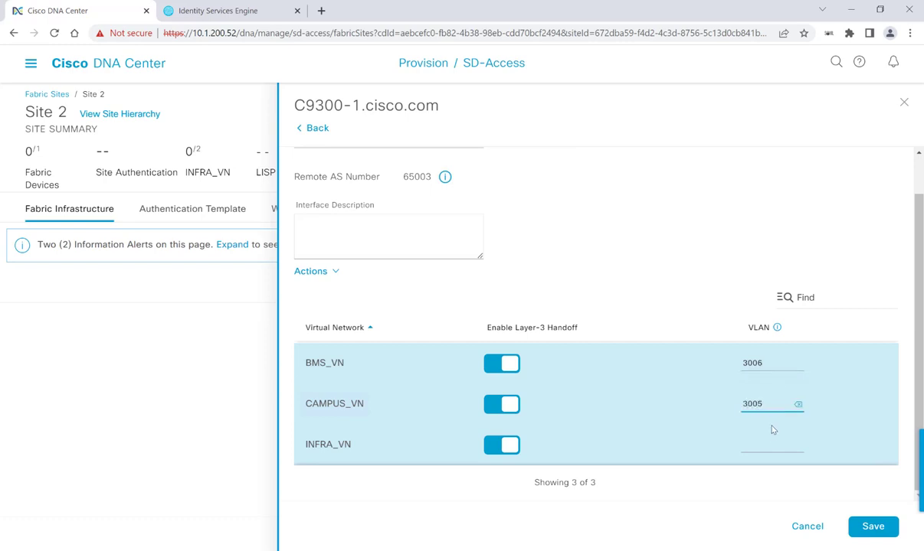
pyautogui.click(767, 449)
pyautogui.write('3004')
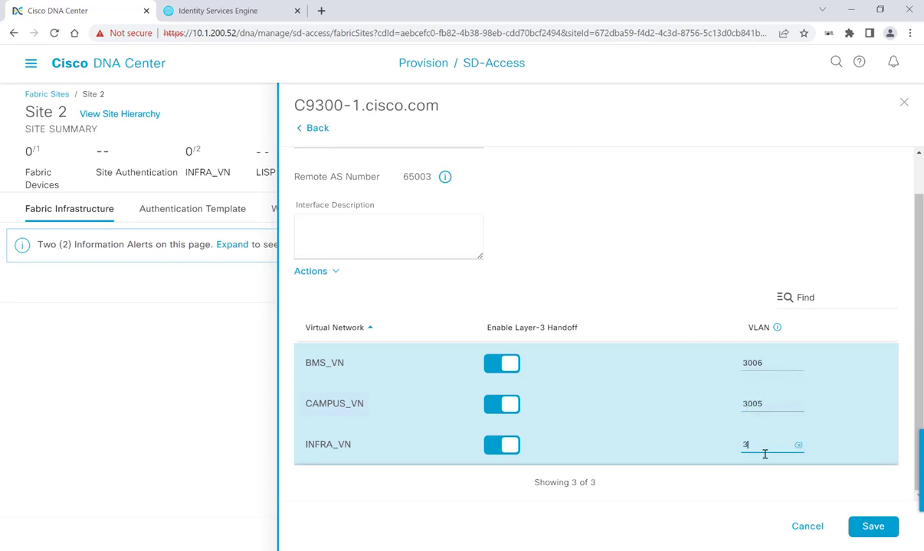
pyautogui.click(873, 528)
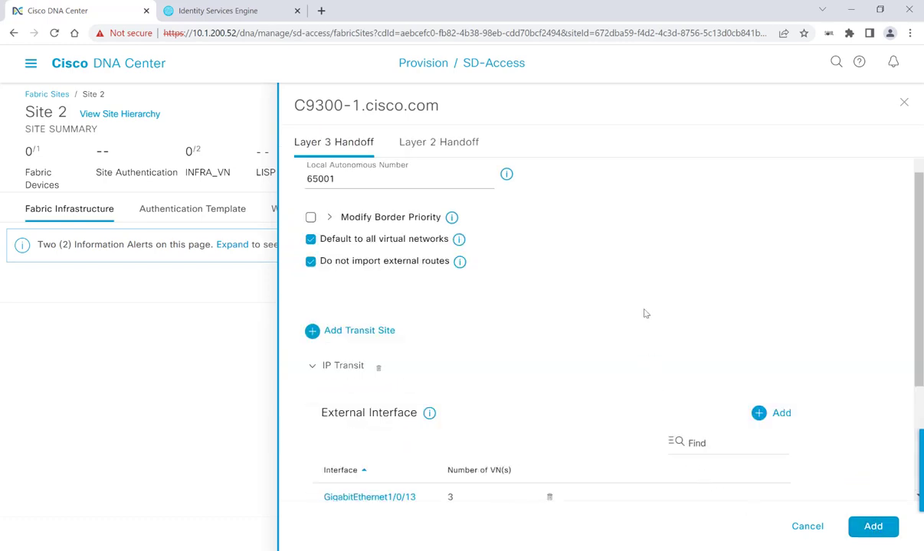
# Step: Use IP pool L3_Handoff_3 for the handoff and add it to the border
pyautogui.scroll(-2, 645, 314)
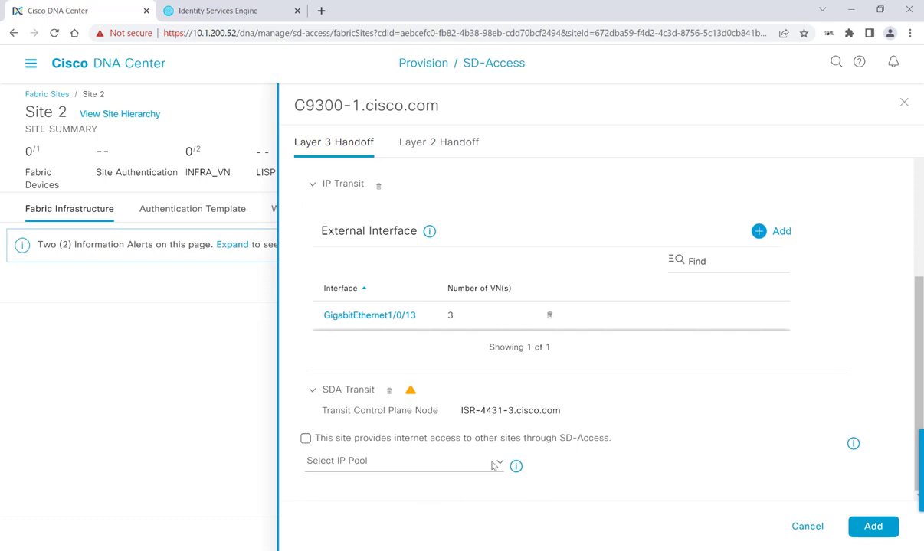
pyautogui.click(493, 466)
pyautogui.scroll(-1, 542, 431)
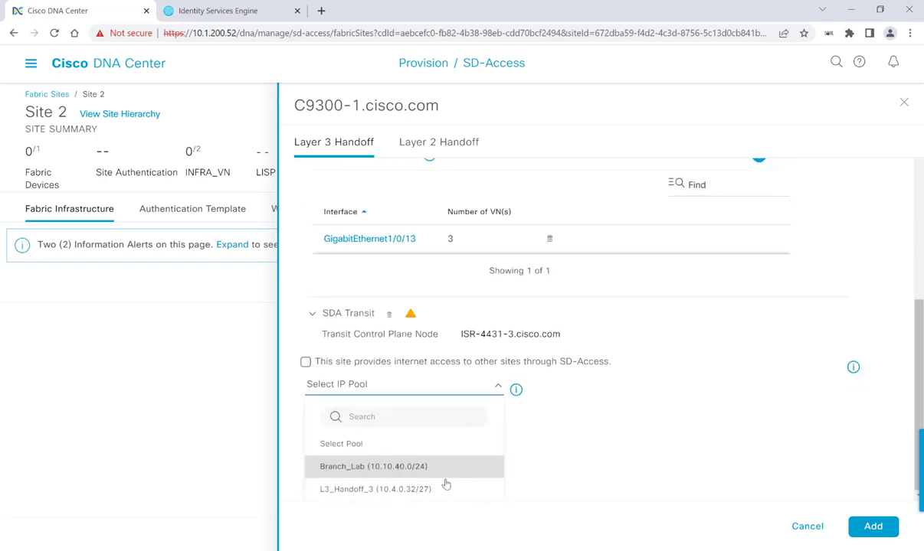
pyautogui.click(439, 488)
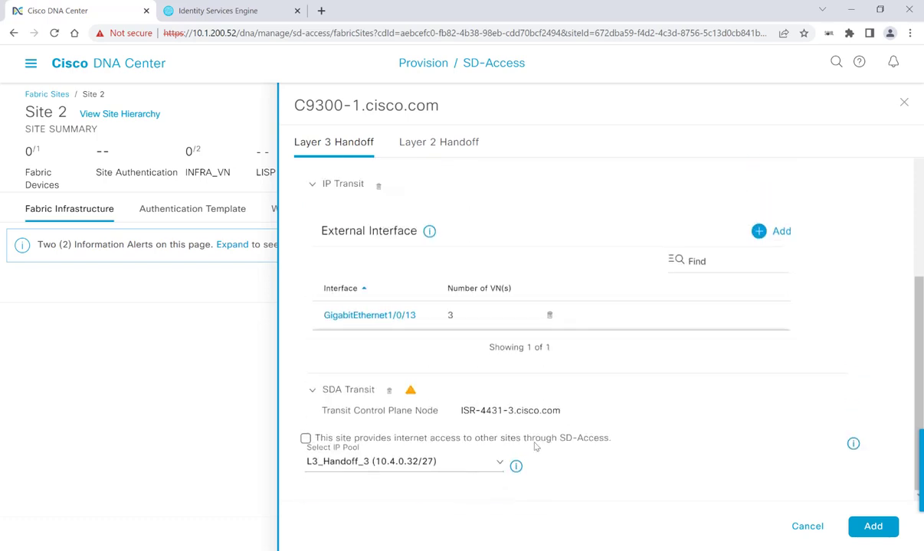
pyautogui.click(881, 529)
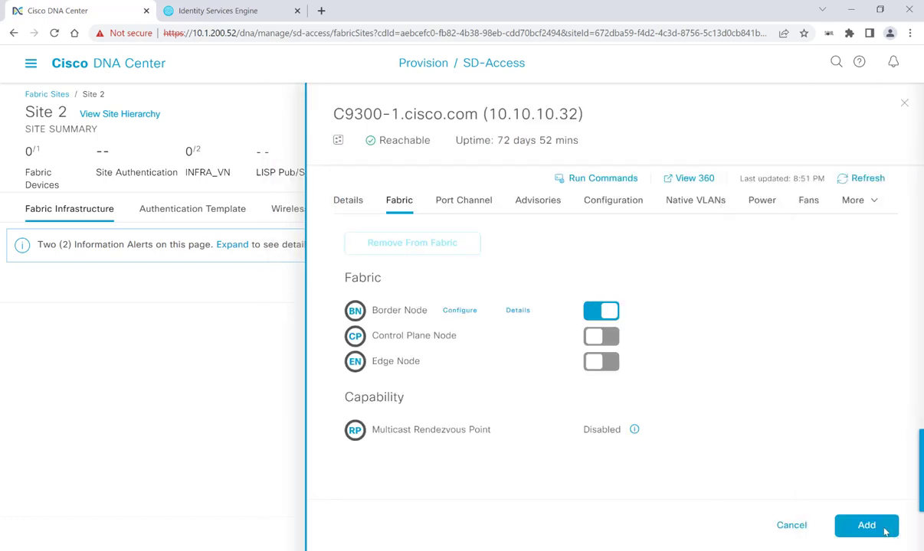
# Step: Add LISP Pub/Sub control plane and edge roles to C9300-1 and deploy the fabric now
pyautogui.click(612, 340)
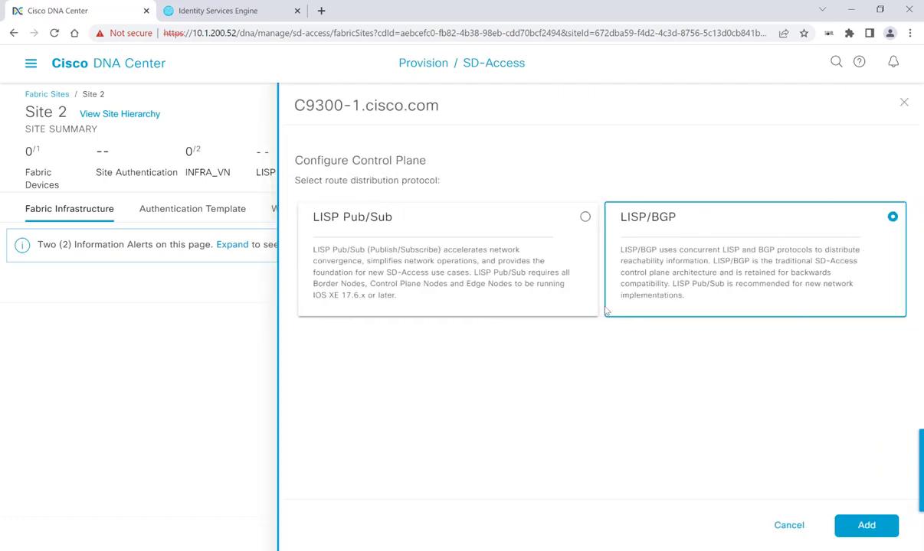
pyautogui.click(585, 219)
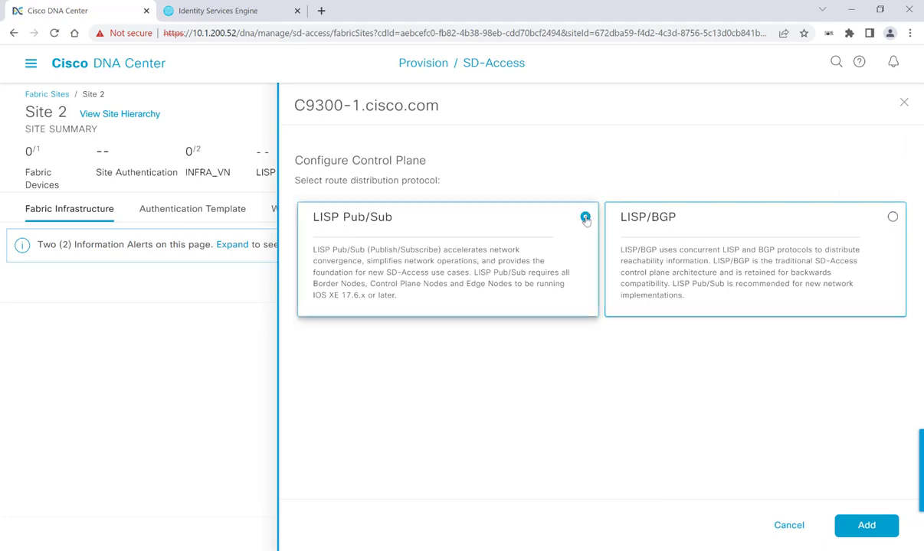
pyautogui.click(865, 526)
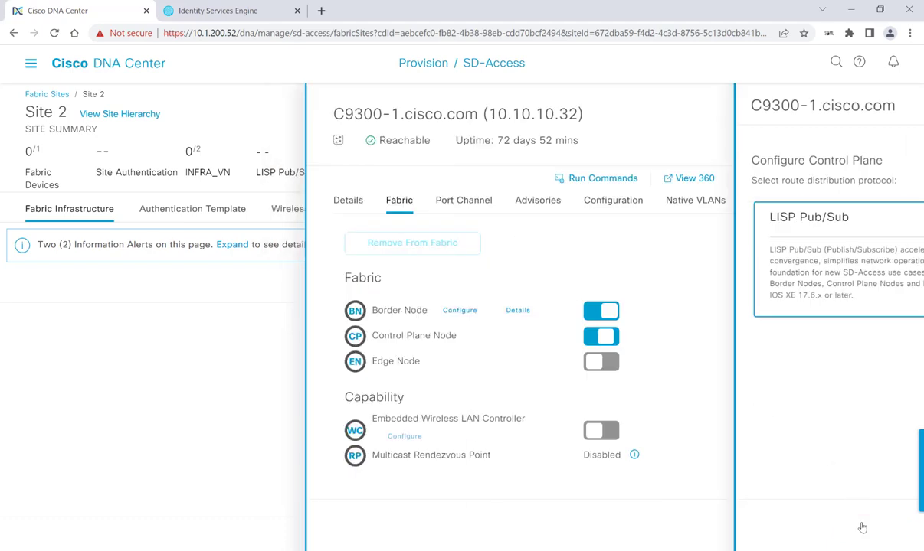
pyautogui.click(604, 365)
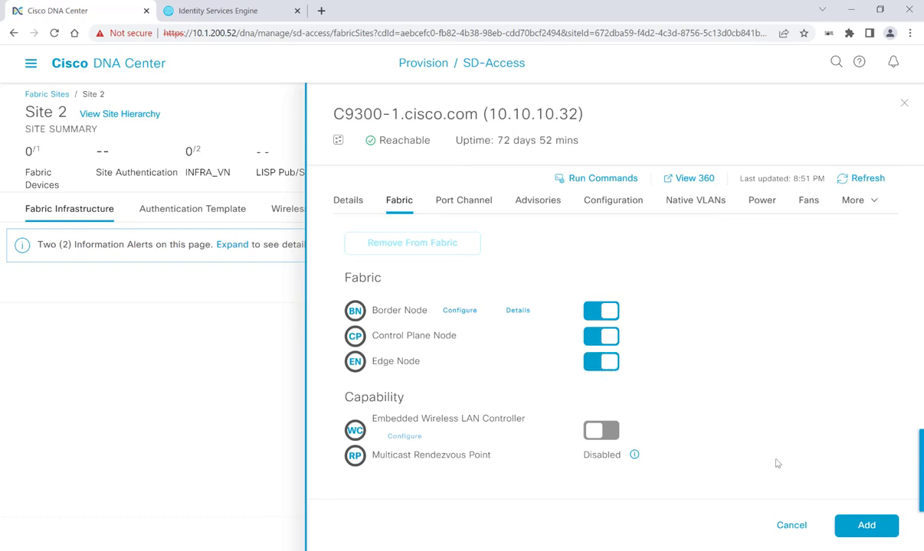
pyautogui.click(865, 527)
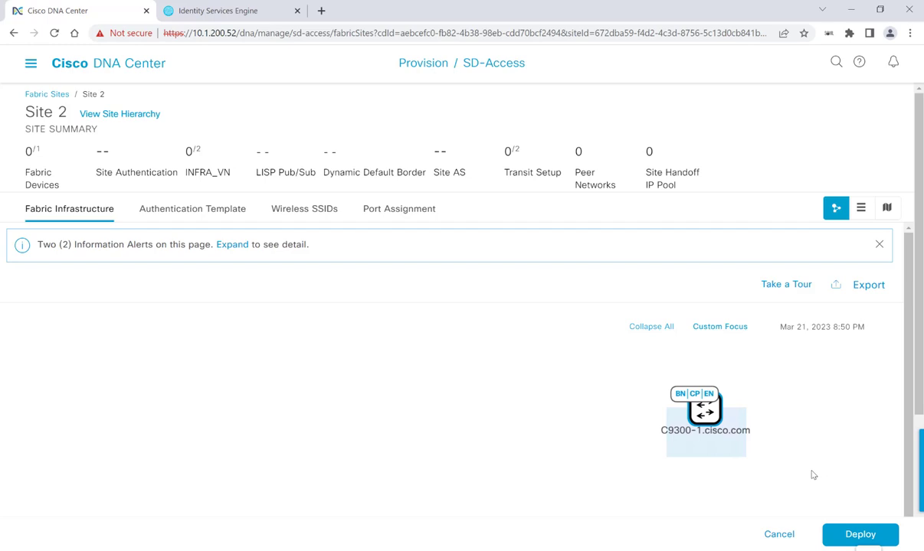
pyautogui.click(860, 534)
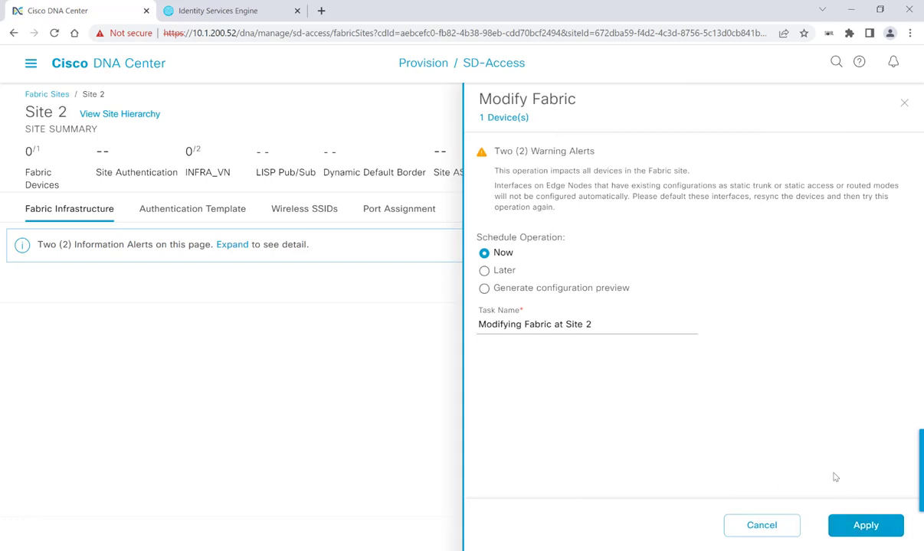
pyautogui.click(864, 524)
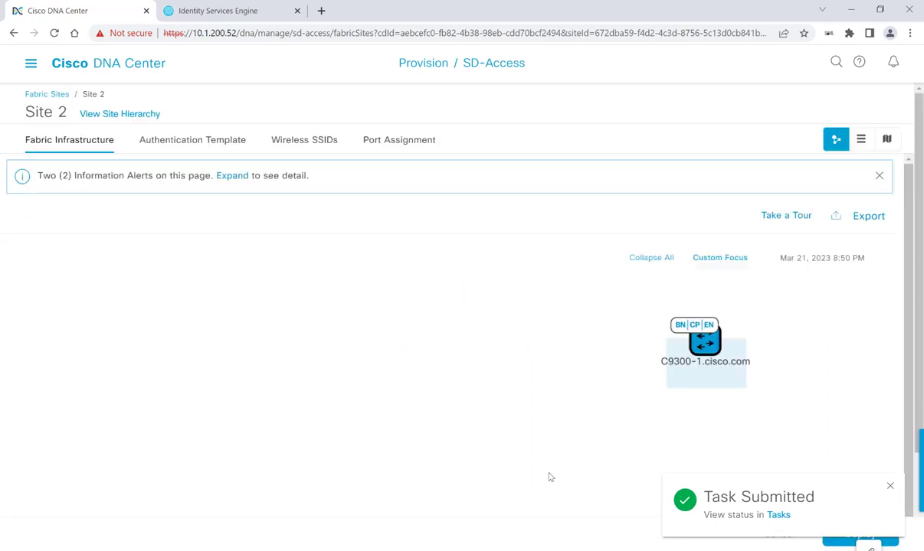
# Step: In Building 4, give ASR-1001X-1 a Layer 3 handoff on GigabitEthernet0/0/3 with BMS_VN, CAMPUS_VN and INFRA_VN enabled
pyautogui.click(60, 93)
pyautogui.click(223, 321)
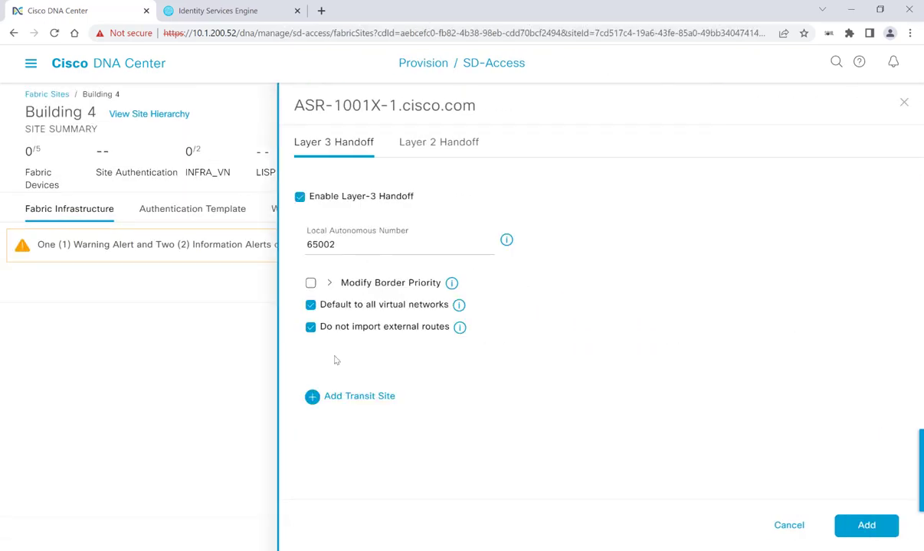
pyautogui.click(324, 394)
pyautogui.scroll(-2, 387, 354)
pyautogui.click(391, 352)
pyautogui.click(404, 182)
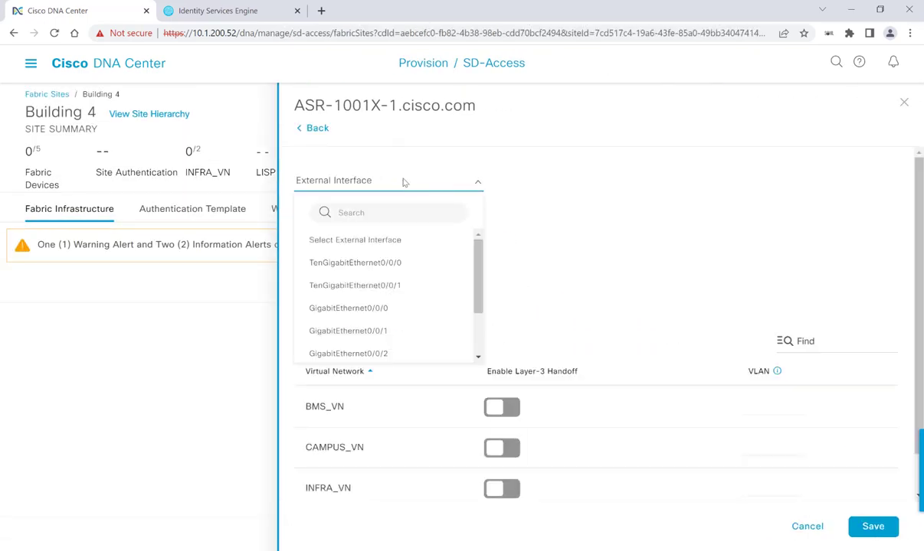
pyautogui.scroll(-2, 408, 298)
pyautogui.click(413, 304)
pyautogui.click(502, 363)
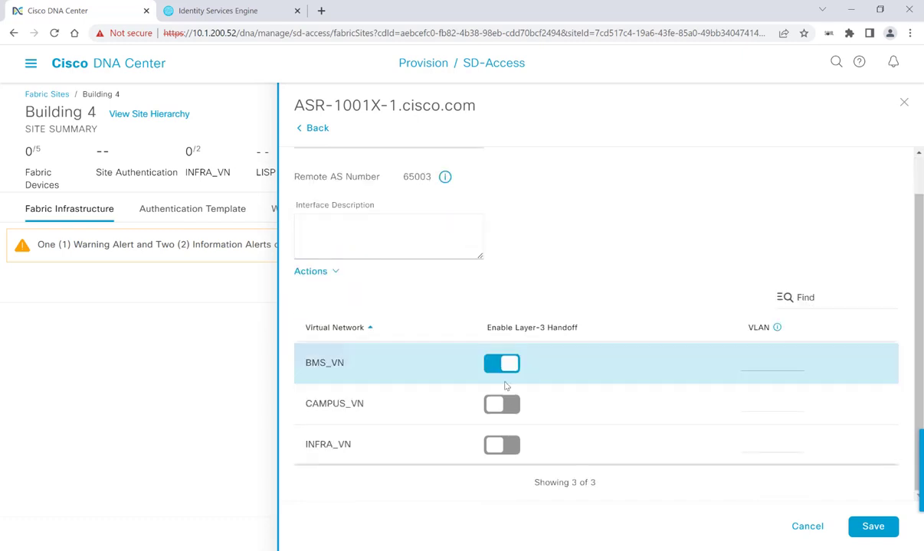
pyautogui.click(502, 404)
pyautogui.click(502, 445)
# Step: Set ASR-1001X-1's handoff VLANs to 3009, 3008 and 3007 with pool L3_Handoff_1, and add it
pyautogui.click(774, 363)
pyautogui.write('3009')
pyautogui.click(764, 403)
pyautogui.write('3008')
pyautogui.click(770, 445)
pyautogui.write('3007')
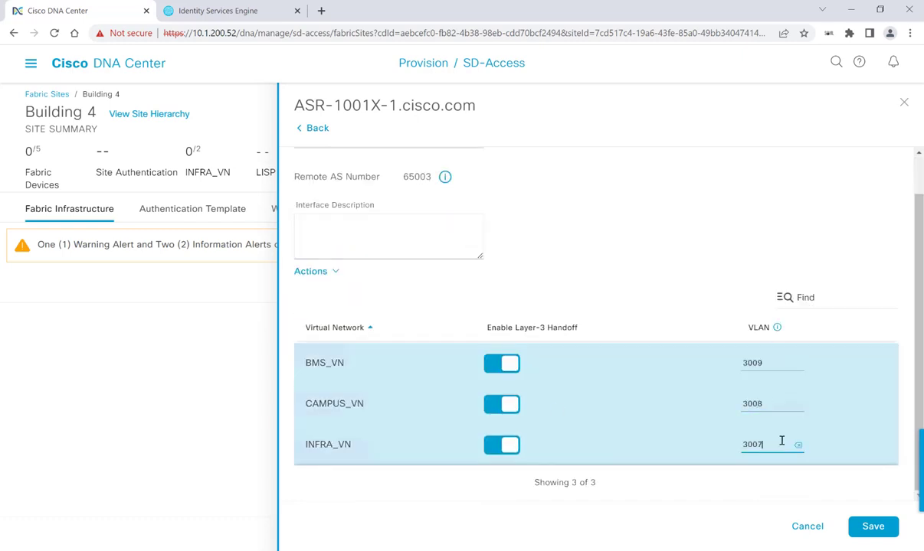
pyautogui.click(873, 526)
pyautogui.click(402, 462)
pyautogui.click(447, 471)
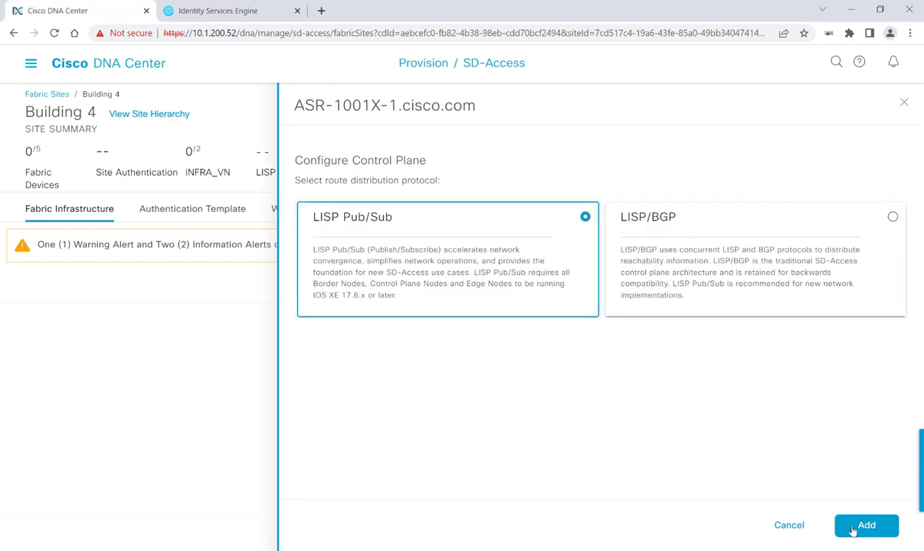
pyautogui.click(852, 531)
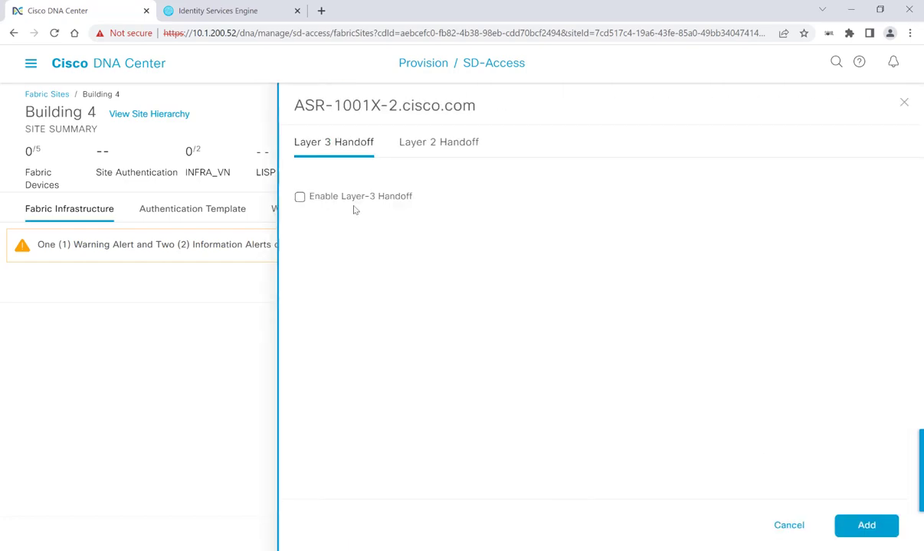
# Step: Enable a Layer 3 handoff on ASR-1001X-2 with a transit site, external interface and INFRA_VN
pyautogui.click(355, 197)
pyautogui.click(359, 396)
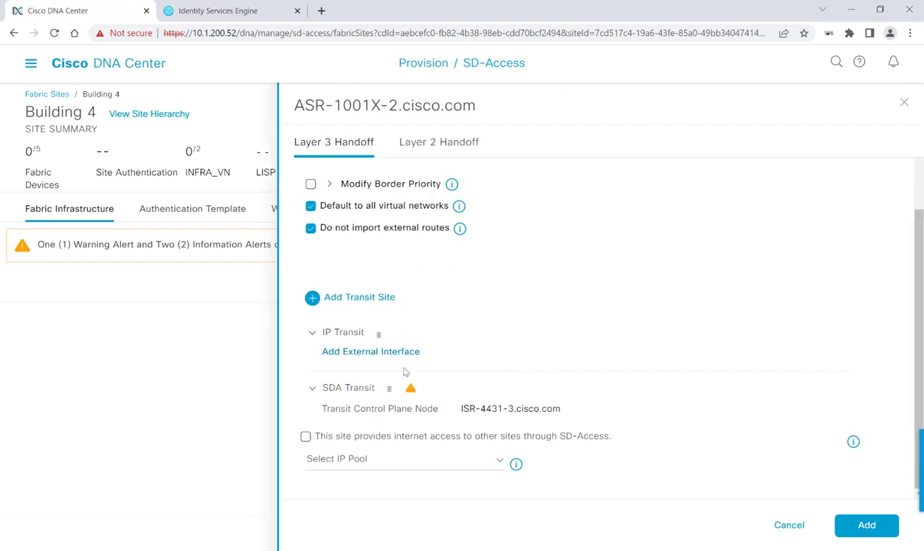
pyautogui.click(375, 351)
pyautogui.click(399, 182)
pyautogui.click(505, 489)
# Step: Set ASR-1001X-2's handoff VLANs to 3009, 3008 and 3007 with pool L3_Handoff_1, and add it
pyautogui.click(760, 406)
pyautogui.write('3009')
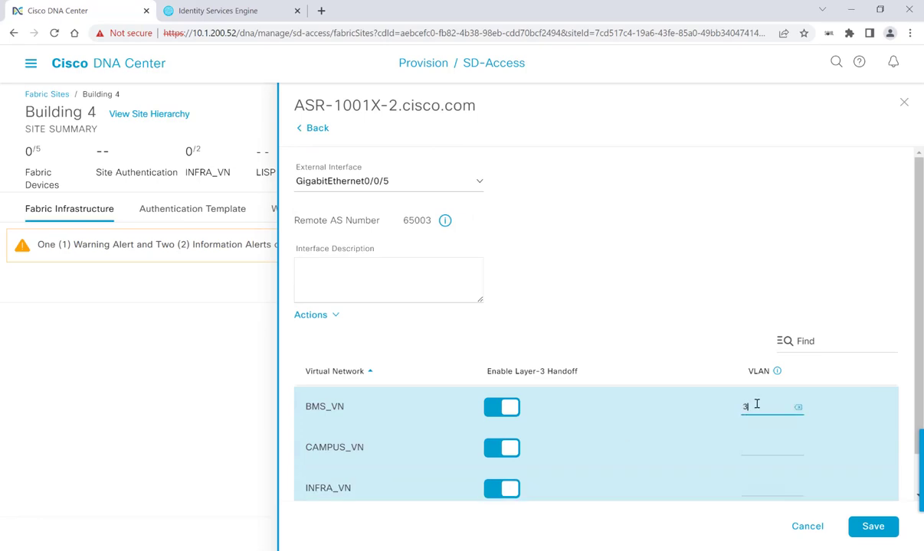
pyautogui.click(754, 448)
pyautogui.write('3008')
pyautogui.click(769, 488)
pyautogui.write('3007')
pyautogui.click(873, 527)
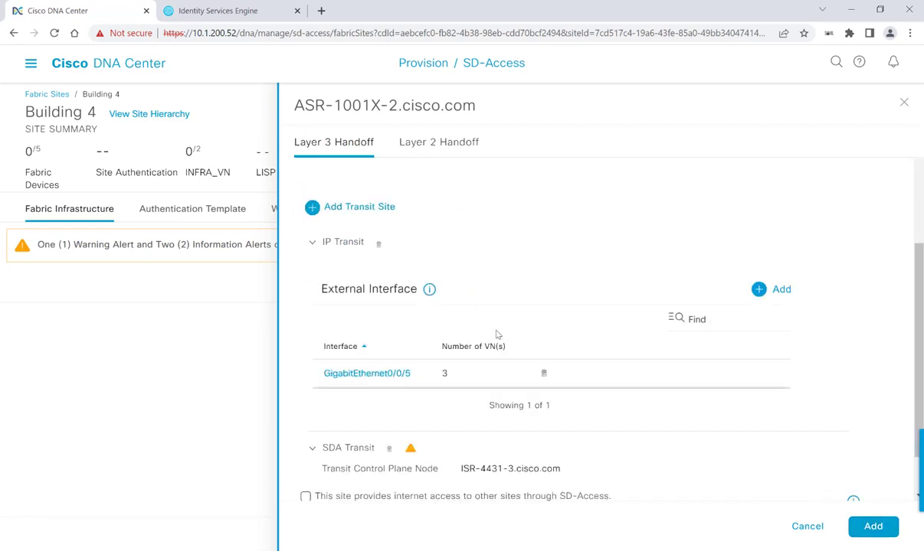
pyautogui.scroll(-2, 495, 334)
pyautogui.click(402, 461)
pyautogui.click(398, 506)
pyautogui.click(871, 526)
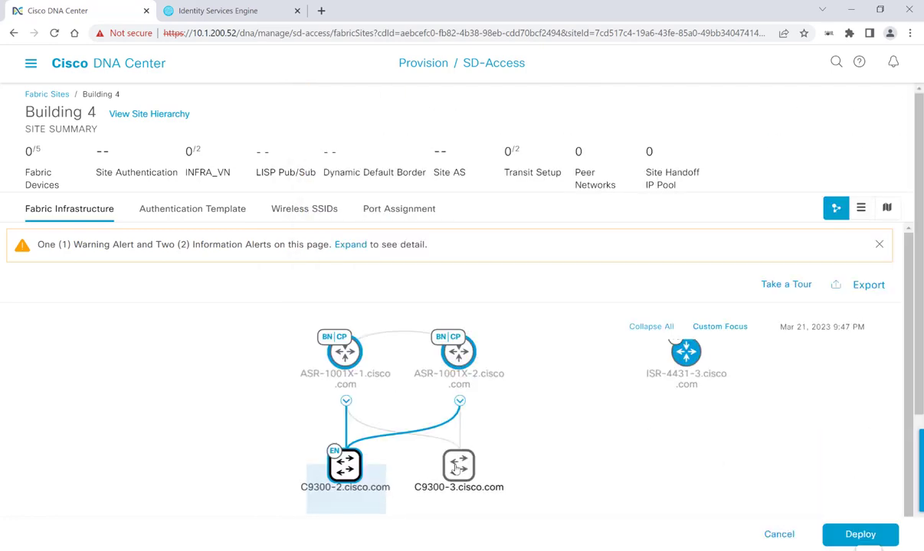
# Step: Add C9300-2 and C9300-3 as edge nodes, then deploy and apply the Building 4 fabric
pyautogui.click(433, 430)
pyautogui.click(598, 359)
pyautogui.click(864, 525)
pyautogui.click(855, 532)
pyautogui.click(854, 532)
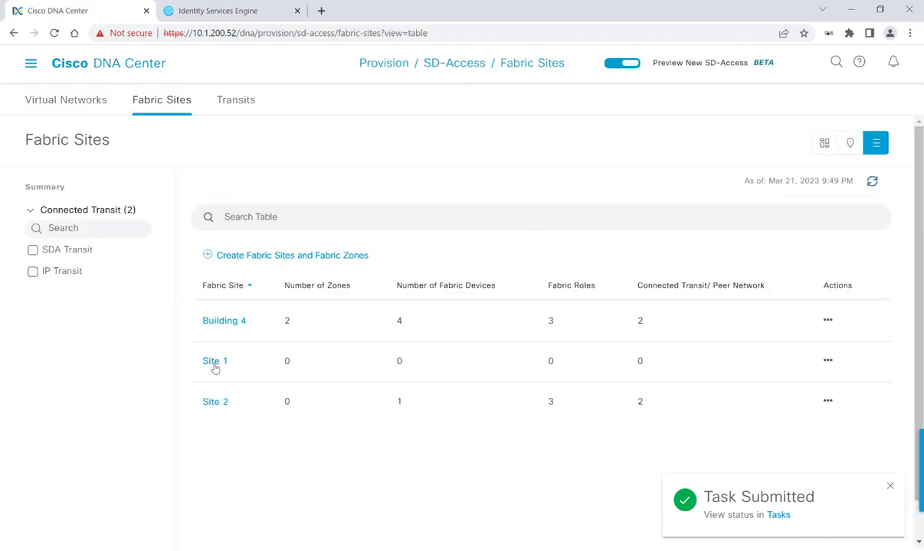
# Step: Give ISR-4431-2 a Layer 3 handoff on GigabitEthernet0/0/2 with BMS_VN, CAMPUS_VN and INFRA_VN enabled
pyautogui.click(214, 361)
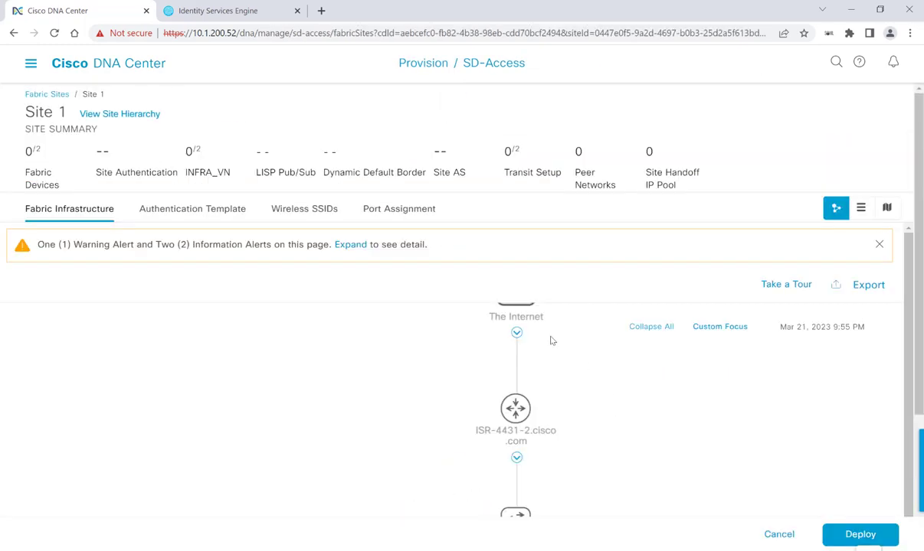
pyautogui.click(451, 326)
pyautogui.click(600, 310)
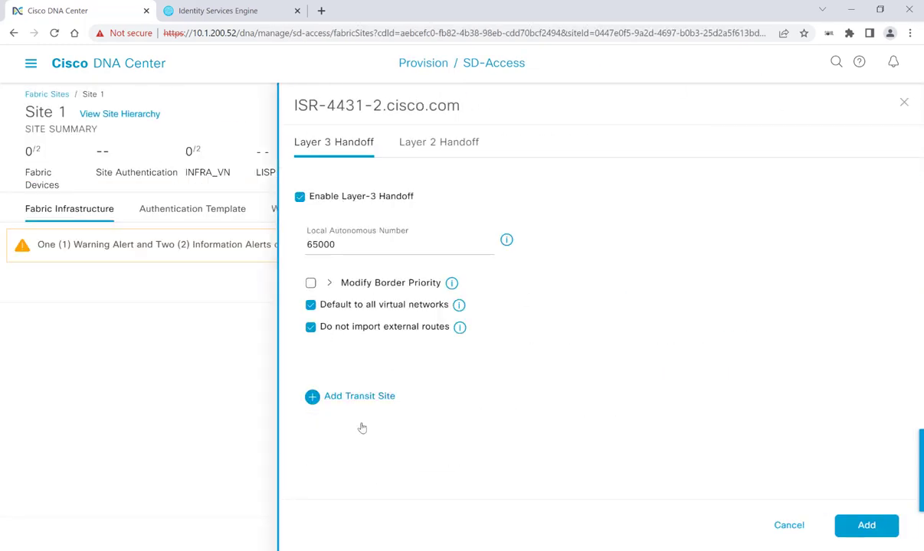
pyautogui.click(359, 396)
pyautogui.click(402, 350)
pyautogui.click(411, 186)
pyautogui.click(349, 308)
pyautogui.click(501, 407)
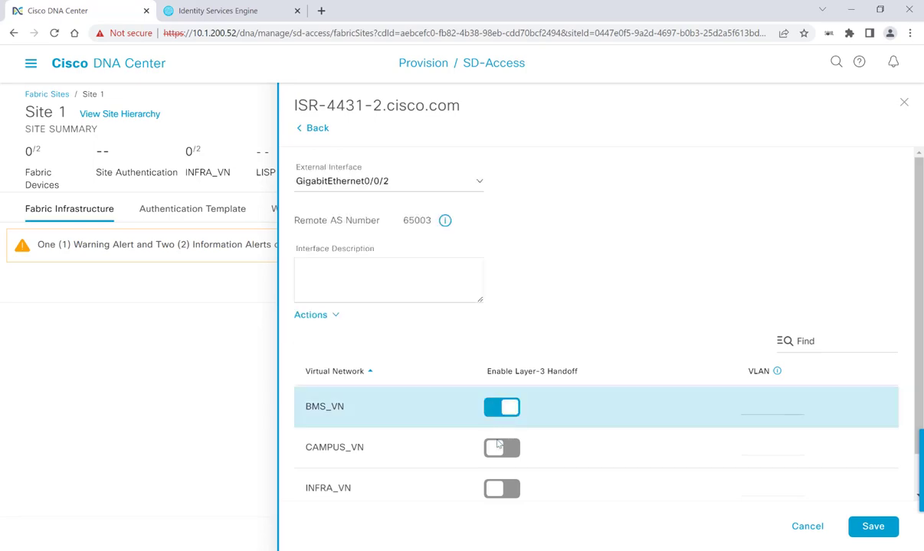
pyautogui.click(501, 448)
pyautogui.click(502, 488)
# Step: Set ISR-4431-2's handoff VLANs to 3012 (BMS_VN), 3011 (CAMPUS_VN) and 3014 (INFRA_VN)
pyautogui.click(770, 406)
pyautogui.write('3012')
pyautogui.click(770, 447)
pyautogui.write('3011')
pyautogui.click(770, 488)
pyautogui.write('3014')
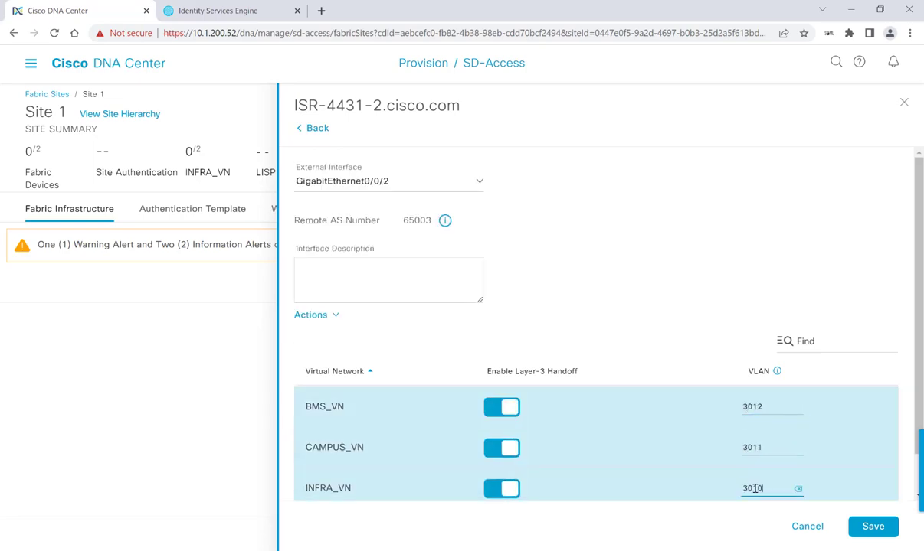
pyautogui.click(872, 526)
# Step: Make ISR-4431-2 a control plane node over LISP Pub/Sub and add it to the fabric
pyautogui.scroll(-5, 527, 378)
pyautogui.click(868, 529)
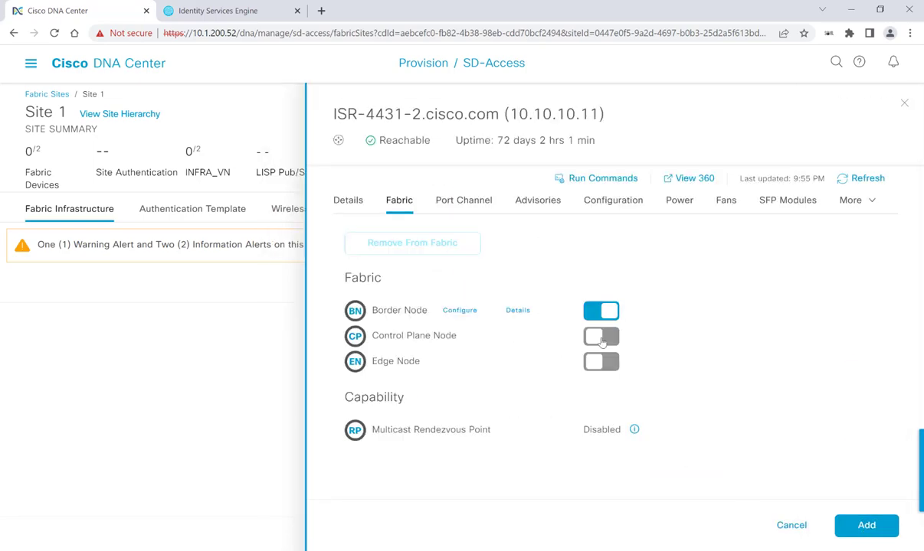
pyautogui.click(600, 334)
pyautogui.click(863, 524)
# Step: Add C9300-4 as an edge node, deploy and apply Site 1's fabric, and return to Fabric Sites
pyautogui.click(864, 524)
pyautogui.click(455, 442)
pyautogui.click(599, 359)
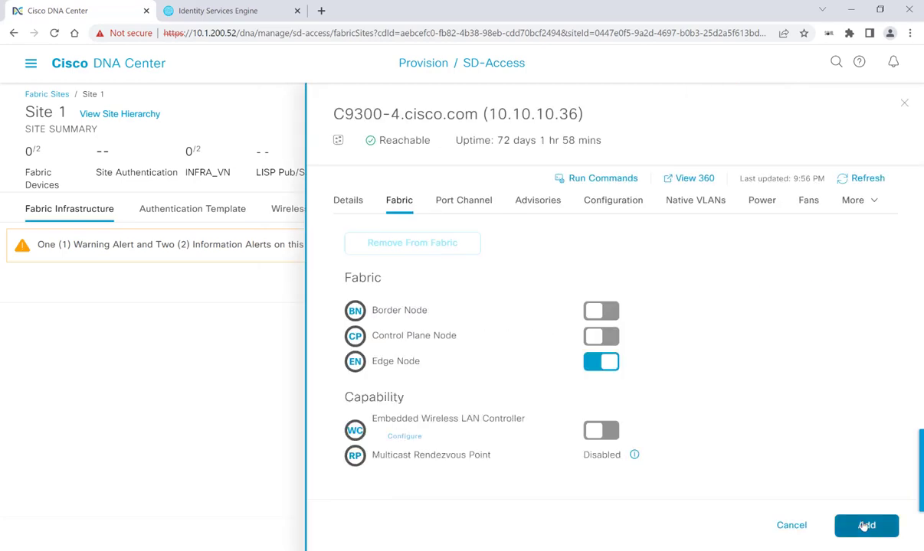
pyautogui.click(865, 522)
pyautogui.click(860, 534)
pyautogui.click(866, 524)
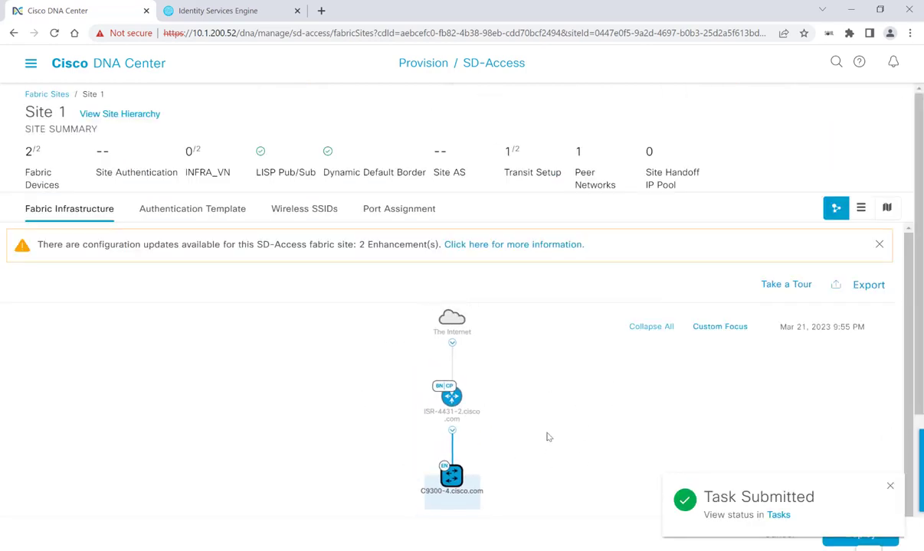
pyautogui.click(47, 94)
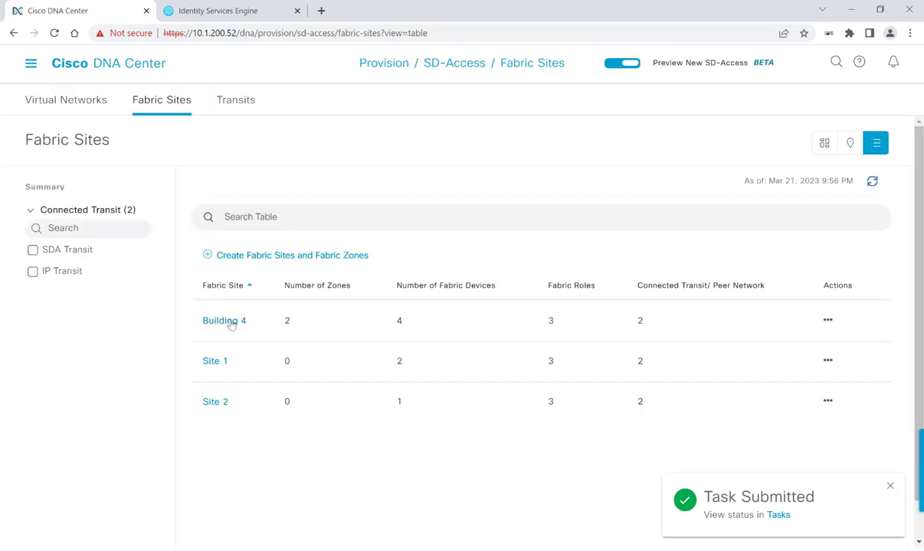
# Step: In Building 4's topology, move ISR-4431-3 above the border nodes and save the layout as custom focus 'B4_Test'
pyautogui.click(230, 323)
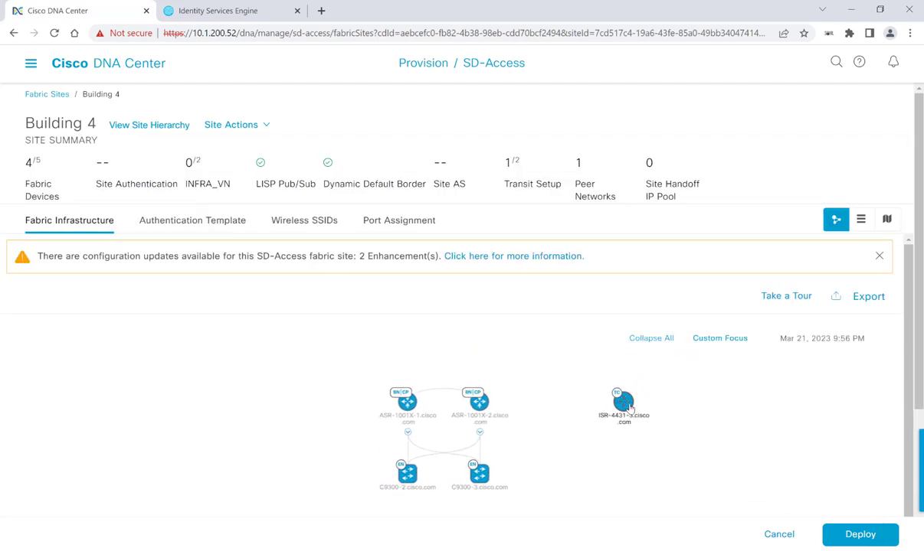
pyautogui.moveTo(616, 393); pyautogui.dragTo(525, 369)
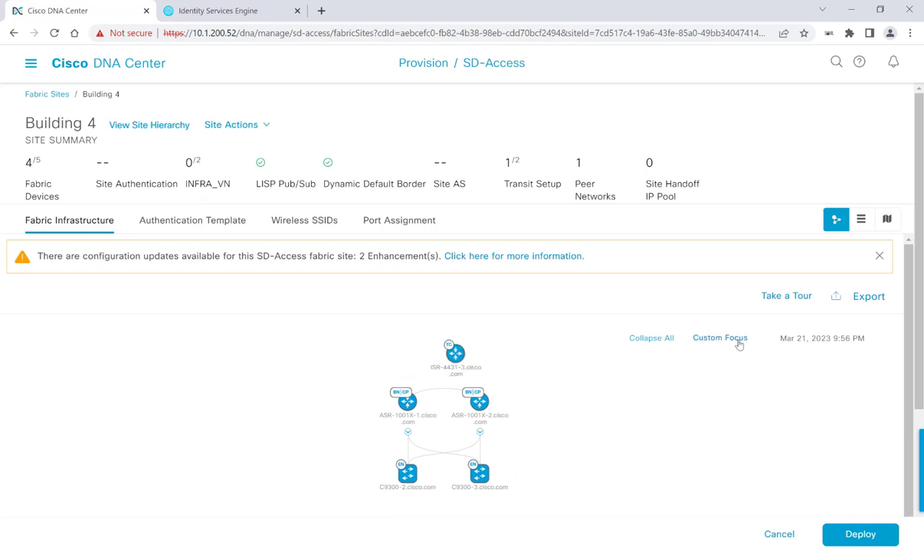
pyautogui.click(738, 344)
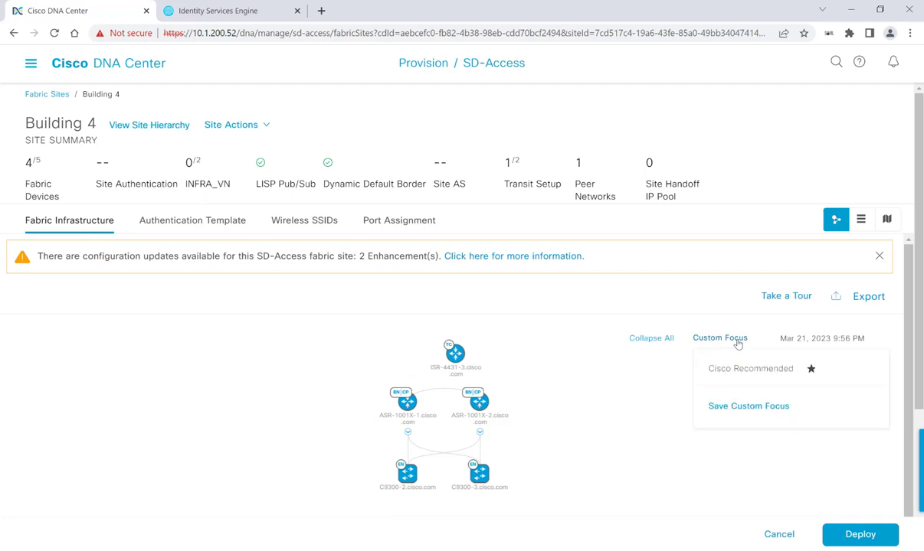
pyautogui.click(763, 407)
pyautogui.click(406, 303)
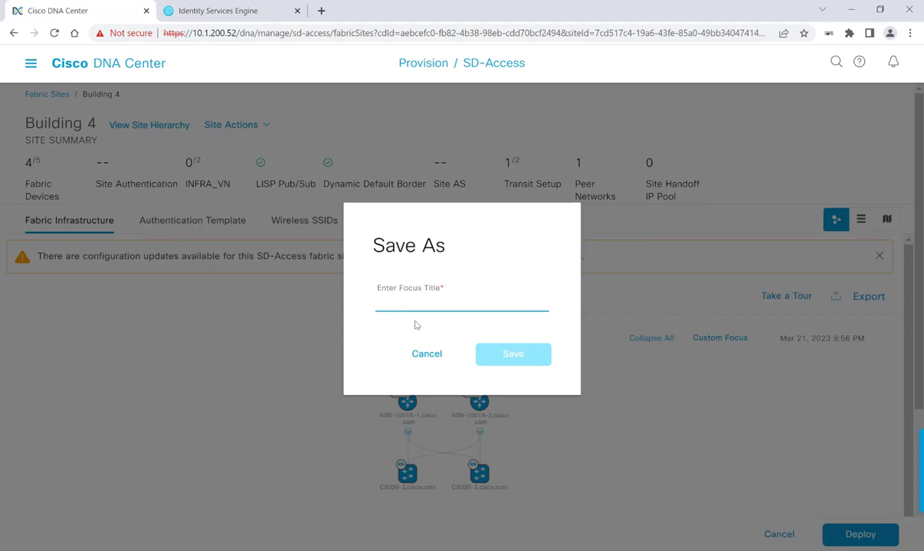
pyautogui.write('B4_Test')
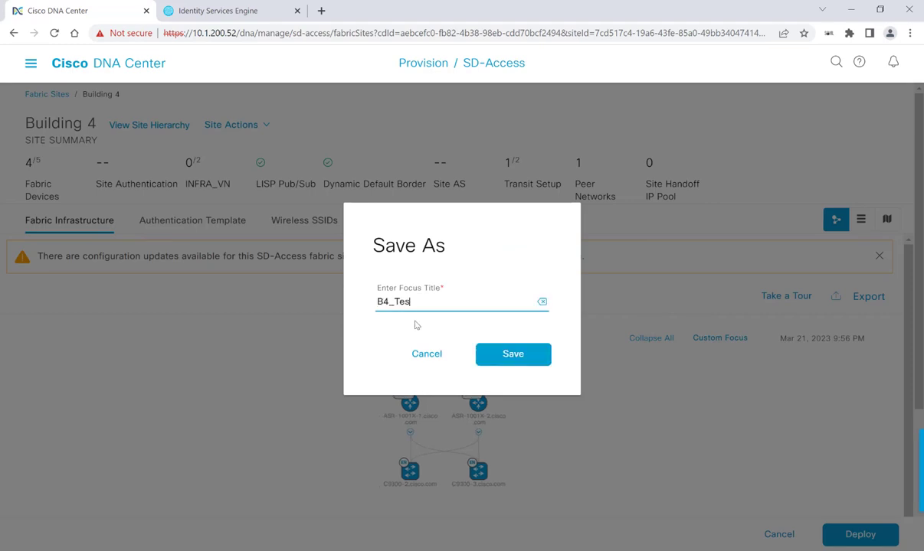
pyautogui.click(496, 353)
# Step: Load the B4_Test custom focus, confirm it, and dismiss the notifications
pyautogui.click(706, 339)
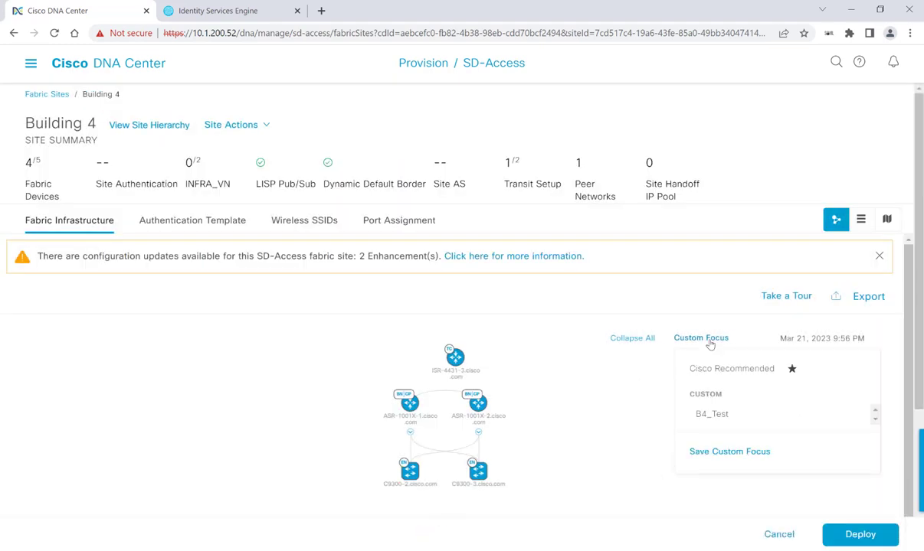
pyautogui.click(736, 417)
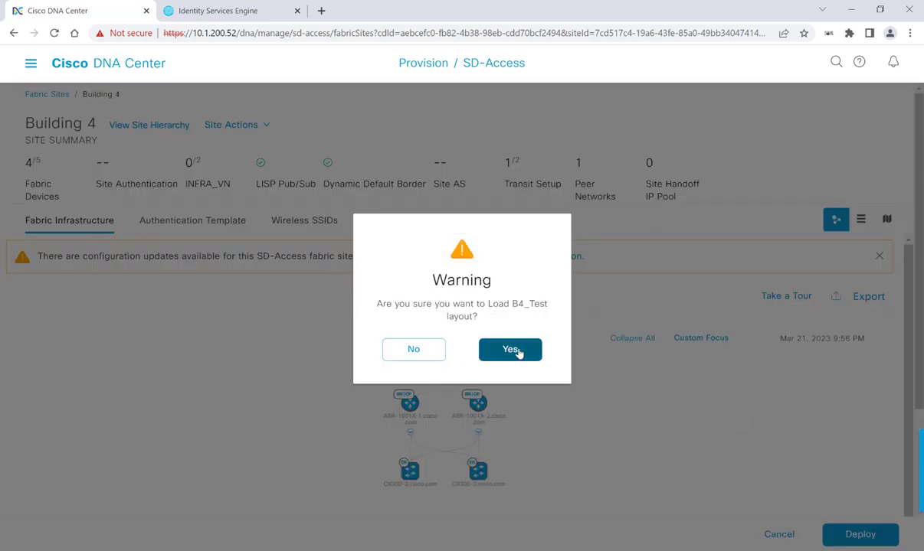
pyautogui.click(510, 350)
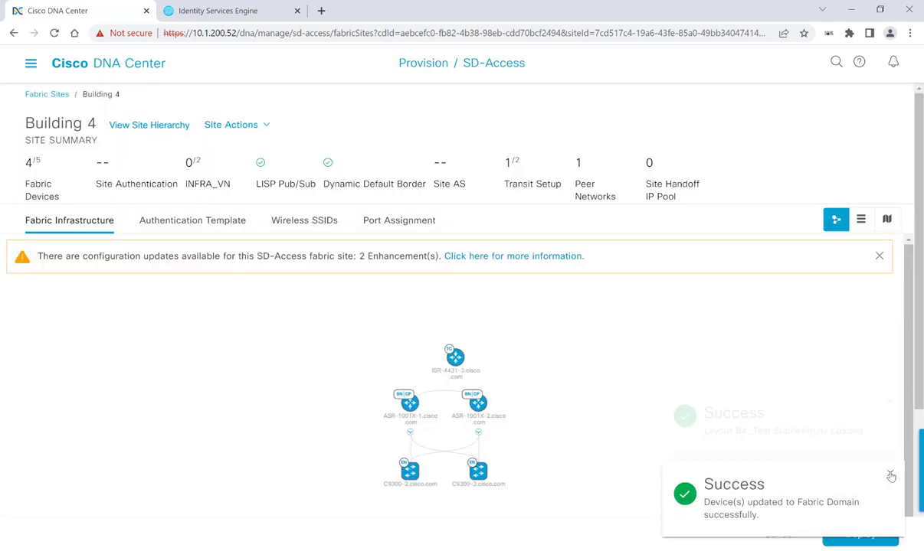
pyautogui.click(891, 477)
pyautogui.click(879, 255)
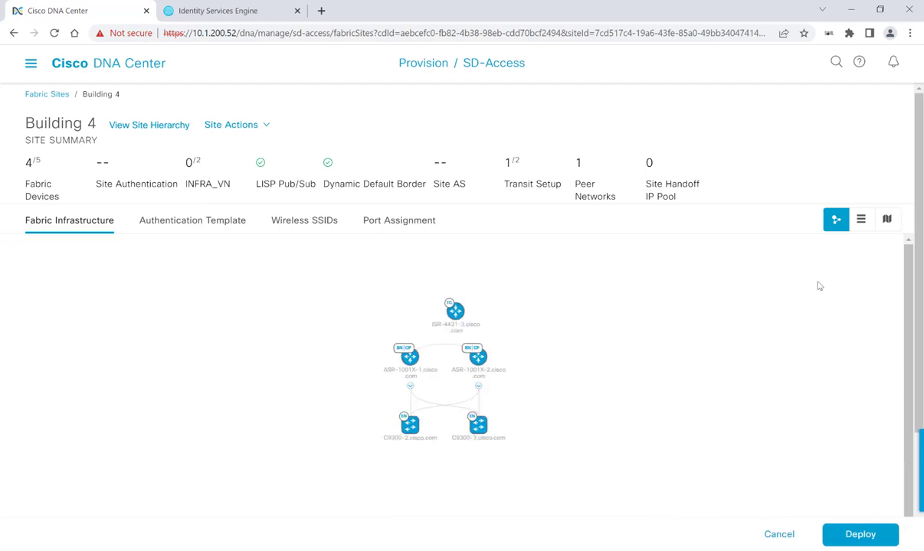
# Step: Log in to ASR-1001X-1 in PuTTY and enter privileged mode with en
pyautogui.click(46, 95)
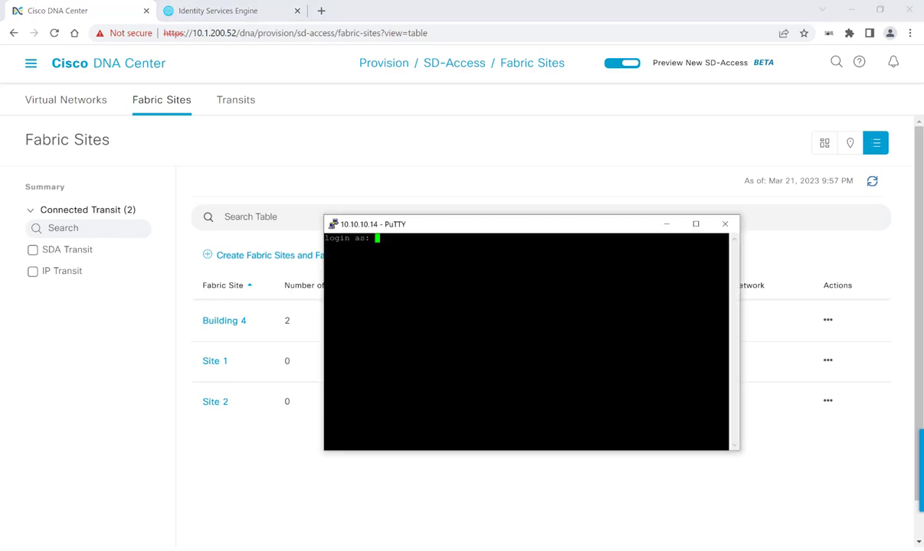
pyautogui.write('netadmin')
pyautogui.press('Return')
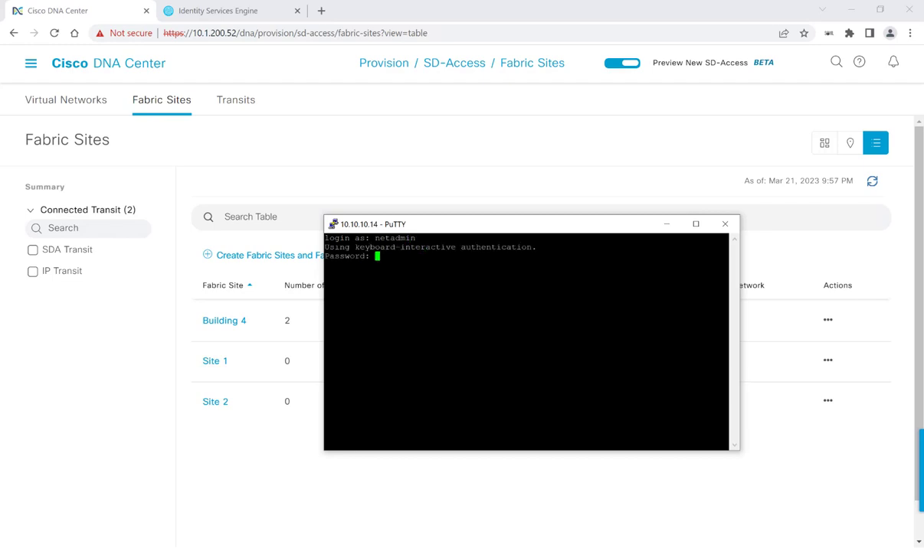
pyautogui.press('Return')
pyautogui.write('en')
pyautogui.press('Return')
pyautogui.press('Return')
pyautogui.press('Return')
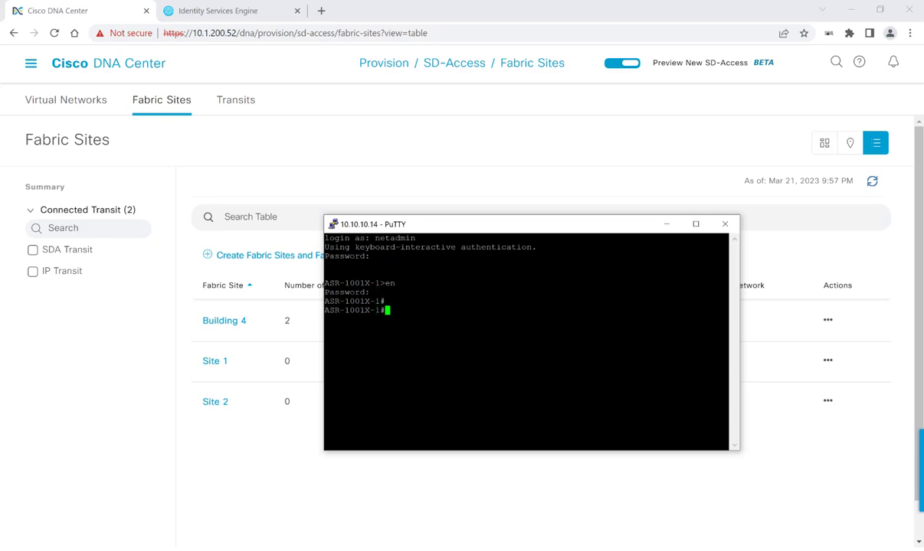
# Step: Show the running-config sections for 3007, 3008 and 3009
pyautogui.write('show run | sec 3007')
pyautogui.press('Return')
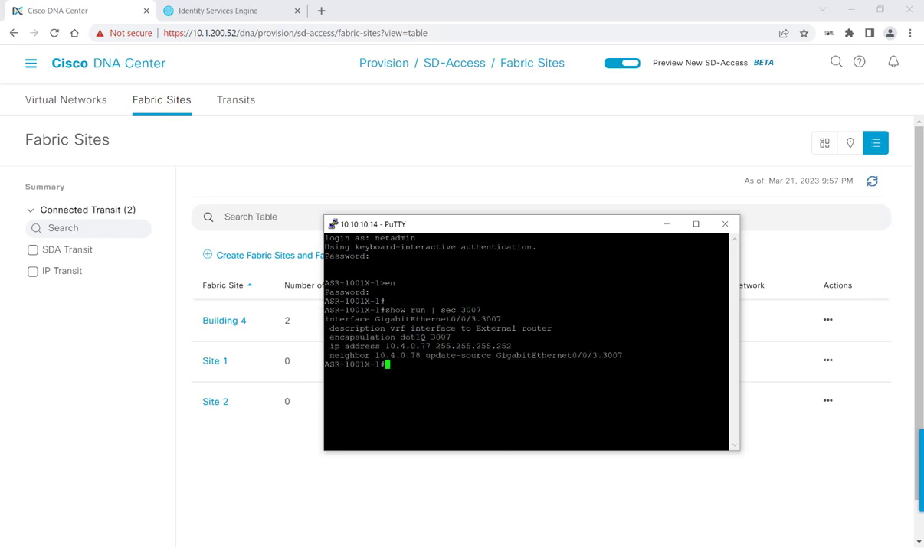
pyautogui.press('Up')
pyautogui.press('BackSpace')
pyautogui.write('8')
pyautogui.press('Return')
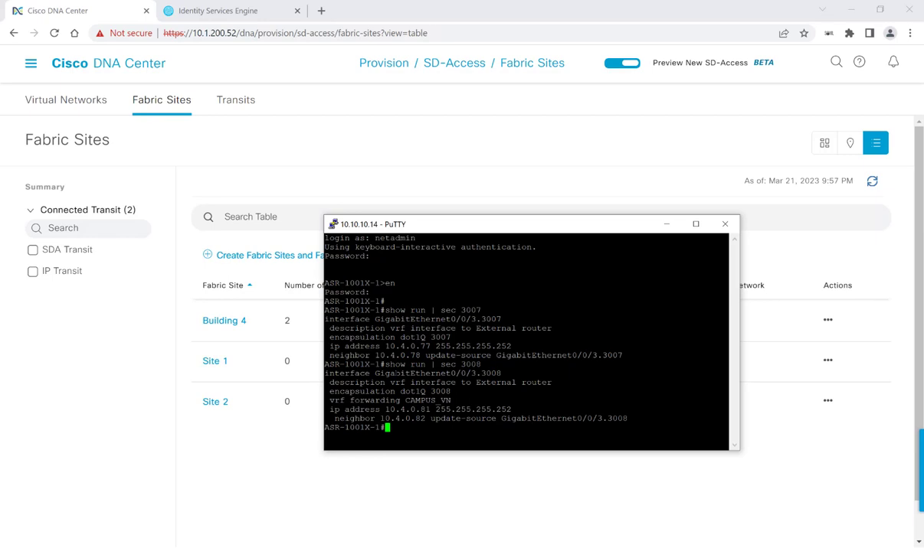
pyautogui.press('Up')
pyautogui.write('9')
pyautogui.press('Return')
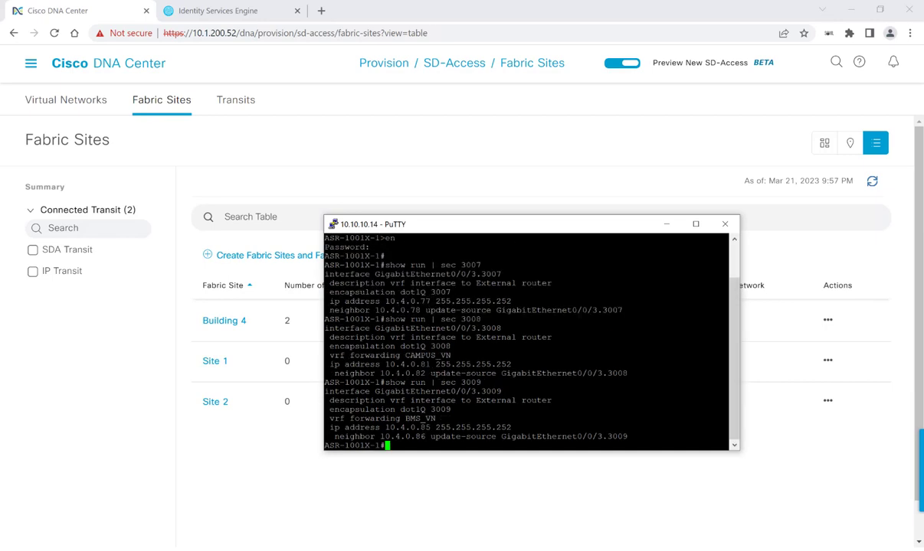
# Step: Run show vrf to list the router's VRFs and widen the terminal window
pyautogui.press('Return')
pyautogui.press('Return')
pyautogui.press('Return')
pyautogui.press('Return')
pyautogui.write('show r')
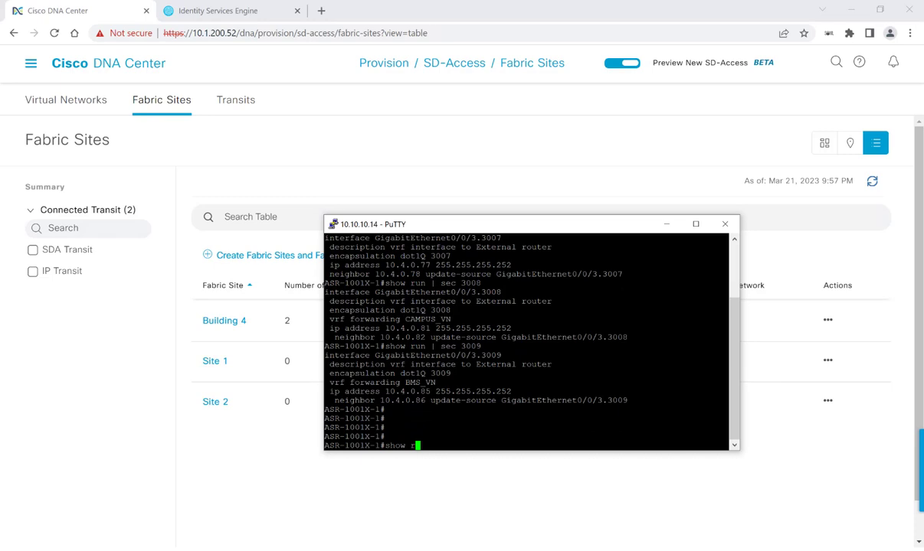
pyautogui.press('BackSpace')
pyautogui.write('vrf')
pyautogui.press('Return')
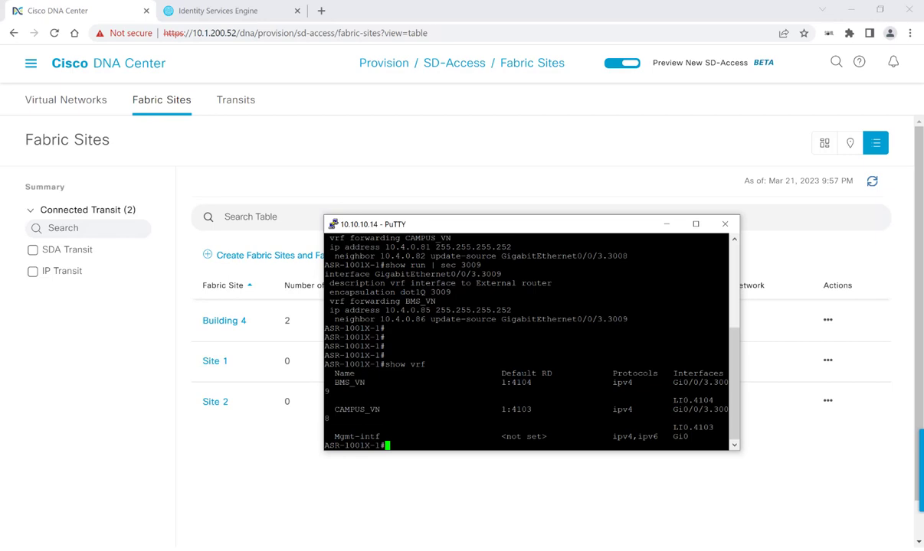
pyautogui.moveTo(739, 350); pyautogui.dragTo(860, 350)
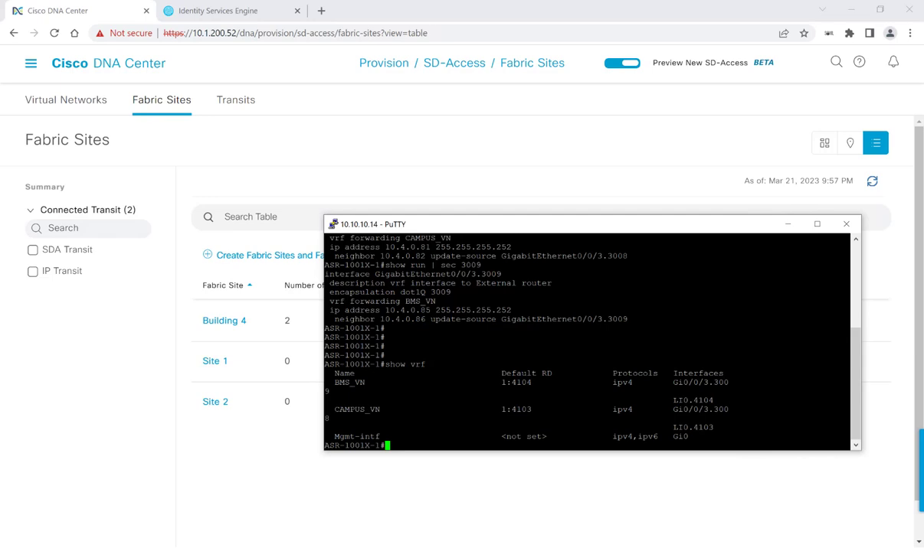
# Step: Show the LISP IPv4 publishers for instance-id 4104 and widen the terminal window
pyautogui.write('show lisp ins')
pyautogui.press('Tab')
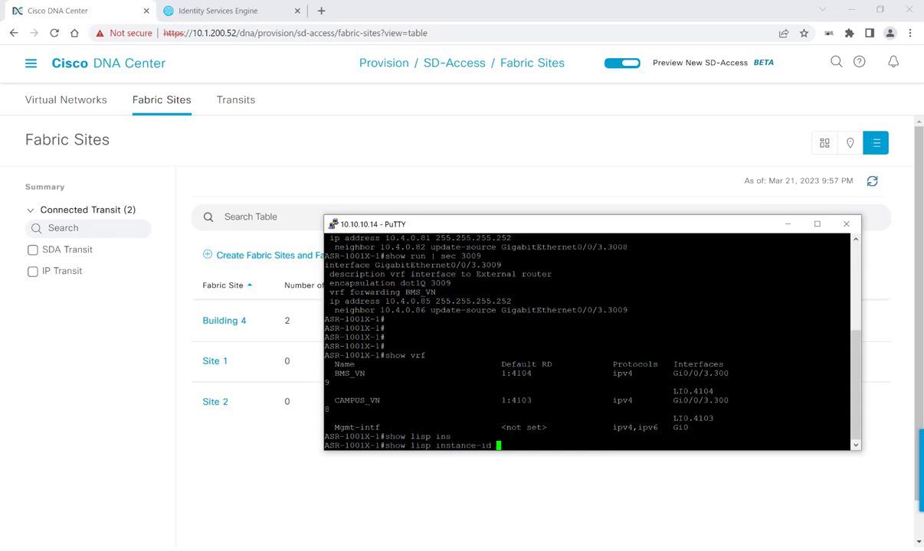
pyautogui.write('4104 ip')
pyautogui.press('Tab')
pyautogui.write('v')
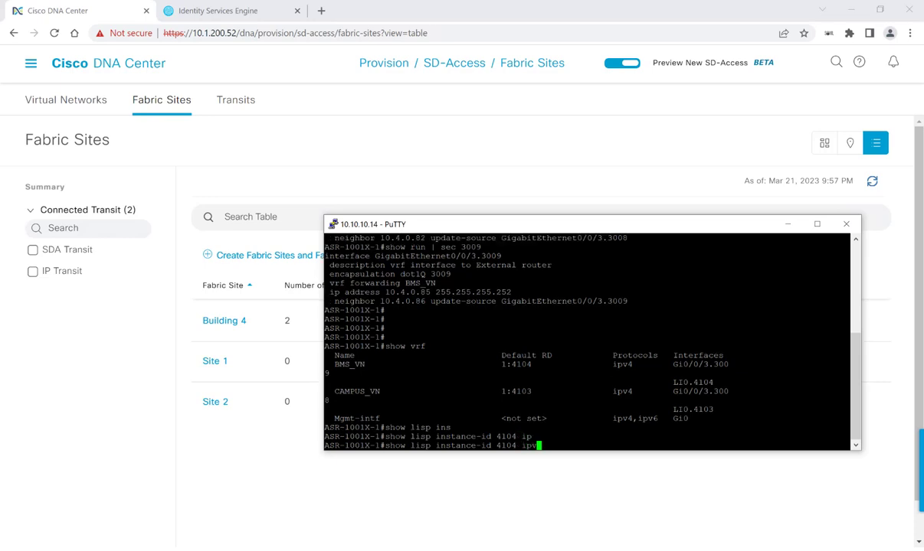
pyautogui.write('4 pub')
pyautogui.press('Tab')
pyautogui.press('Return')
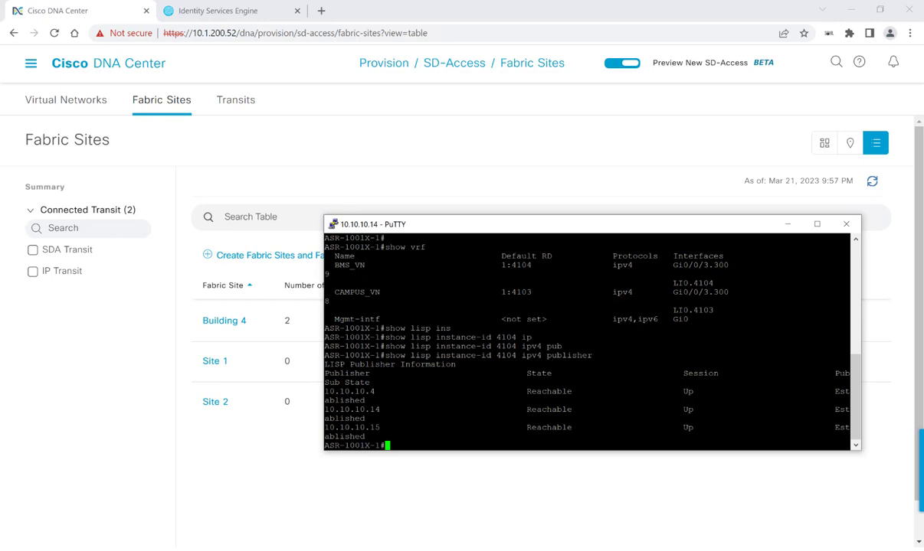
pyautogui.moveTo(324, 354); pyautogui.dragTo(218, 354)
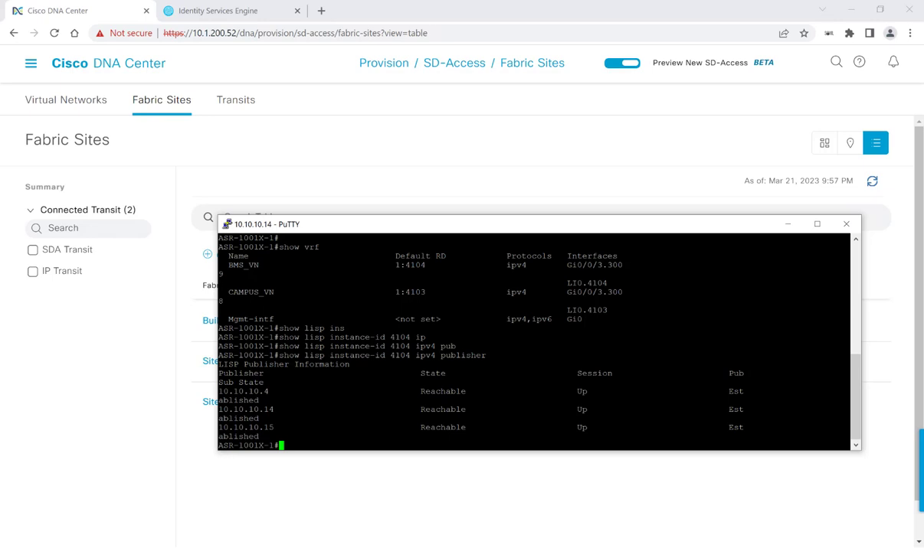
# Step: Show instance 4104's LISP publication for 0.0.0.0/0, then type the default-VRF session query for 10.10.10.14
pyautogui.write('show lisp ins')
pyautogui.press('Tab')
pyautogui.write('41')
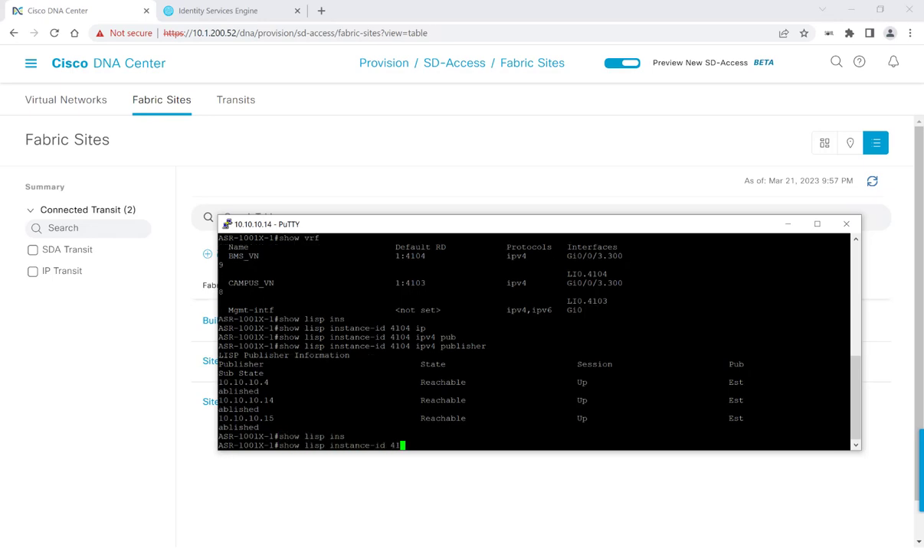
pyautogui.write('04 ipv4 pub')
pyautogui.press('Tab')
pyautogui.write('lication')
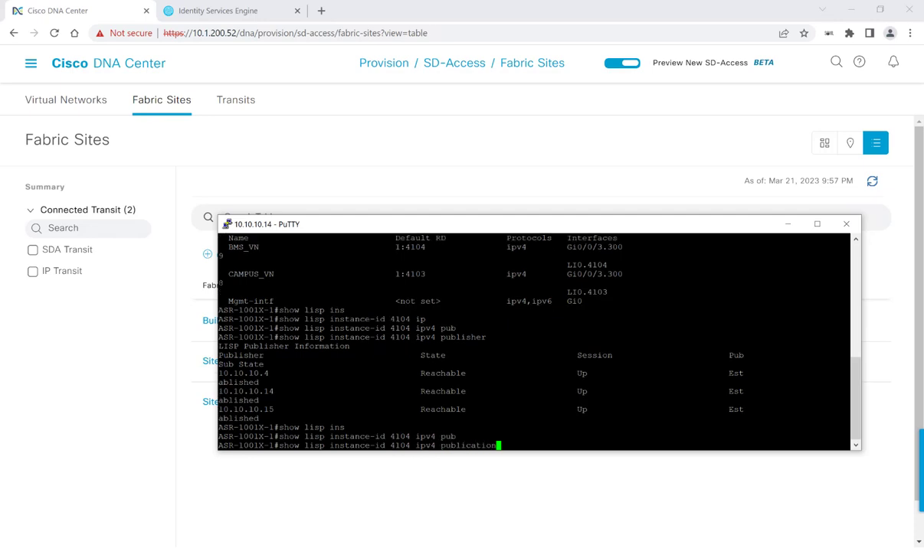
pyautogui.write(' 0.0.0.0/0')
pyautogui.press('Return')
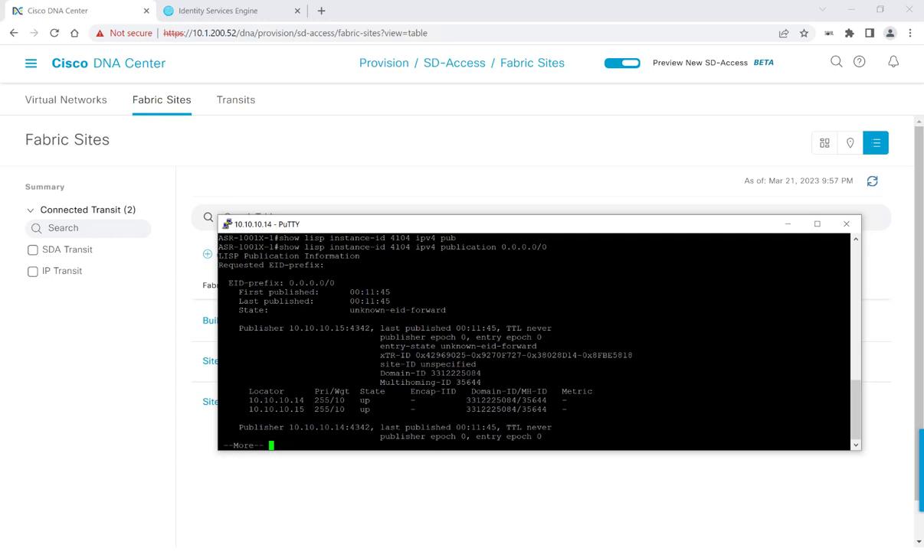
pyautogui.press('space')
pyautogui.press('Return')
pyautogui.press('Return')
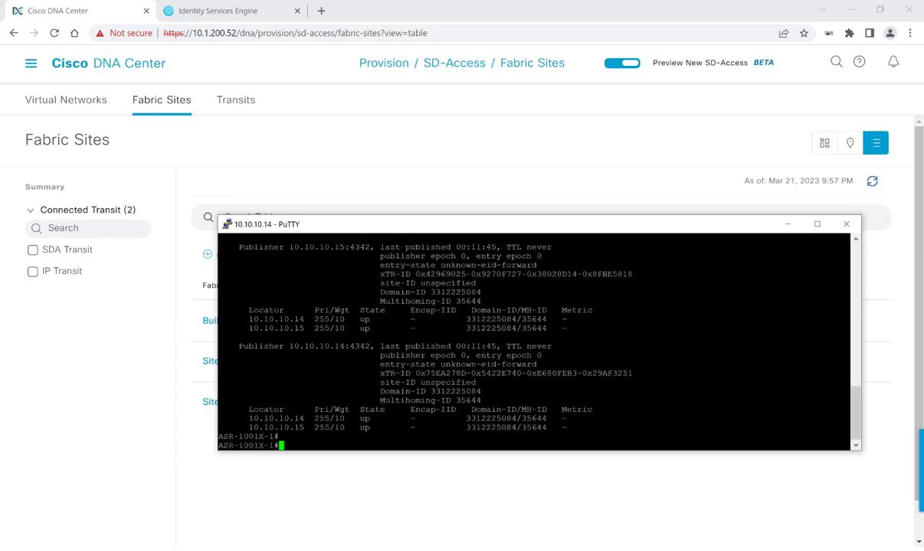
pyautogui.write('show lisp vr')
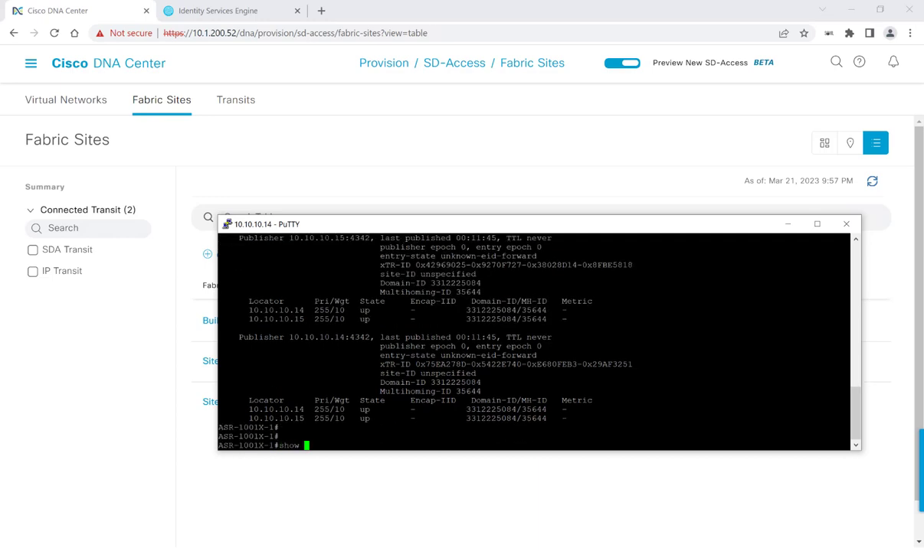
pyautogui.write('f default session')
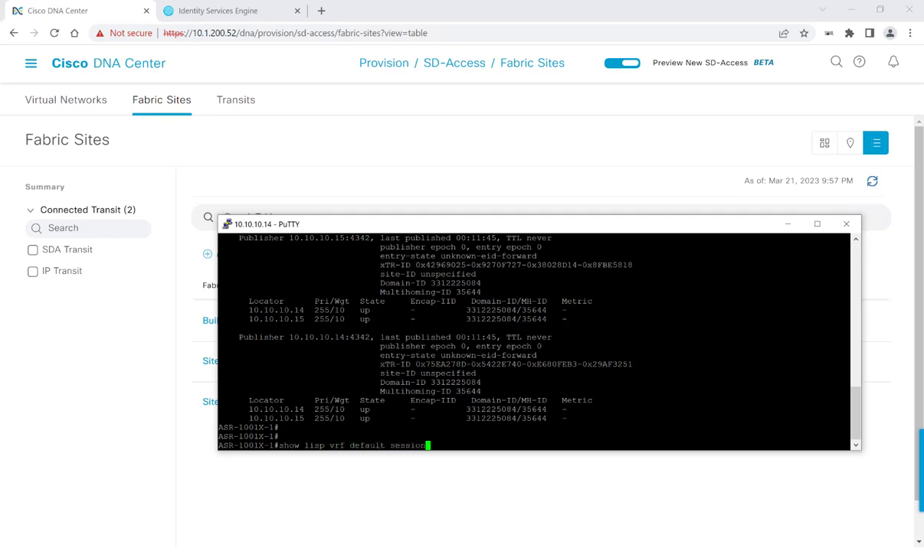
pyautogui.write(' 10.10.10.14')
# Step: Run the 10.10.10.14 session query, show lisp service ipv4, and show lisp session, paging through output
pyautogui.press('Return')
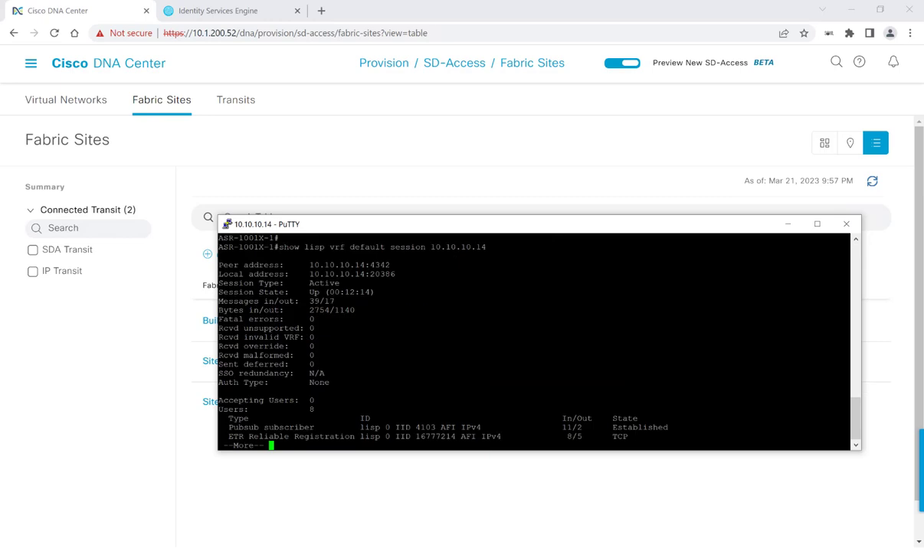
pyautogui.press('space')
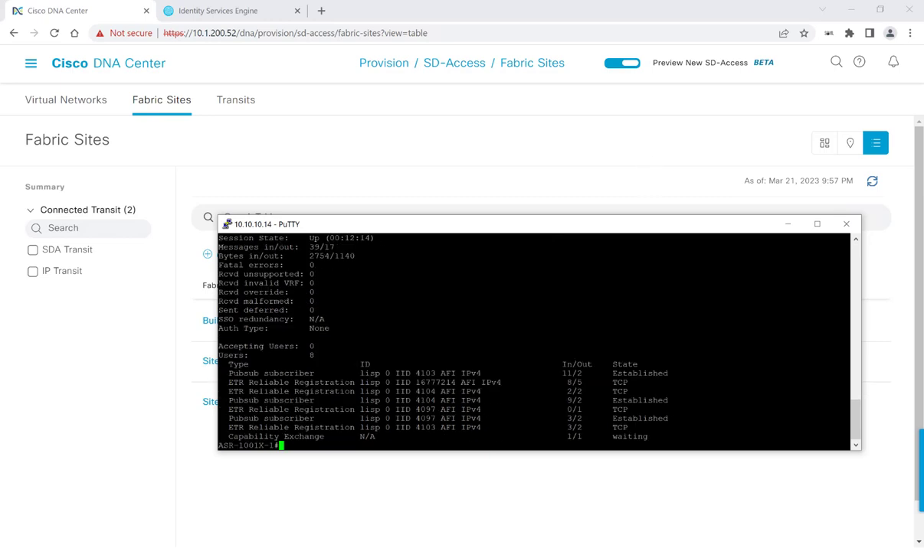
pyautogui.write('show lisp service ipv4')
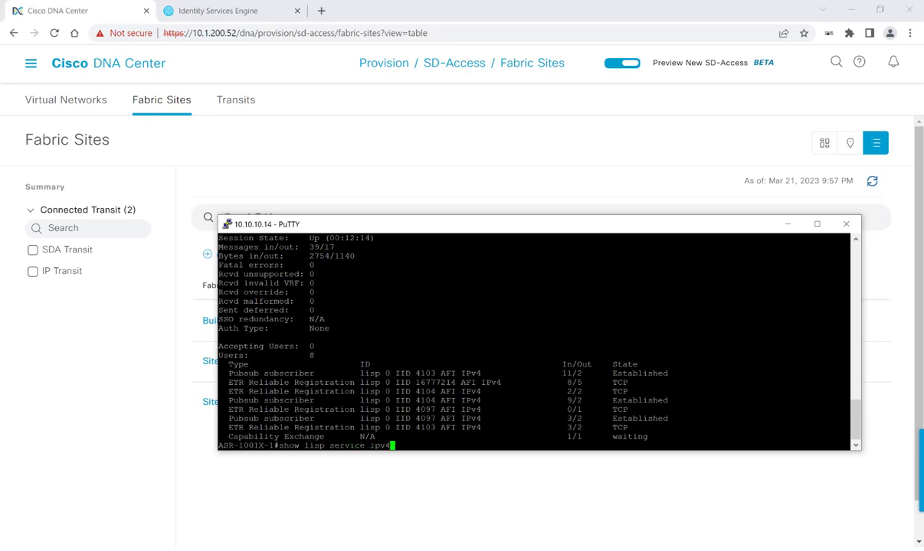
pyautogui.press('Return')
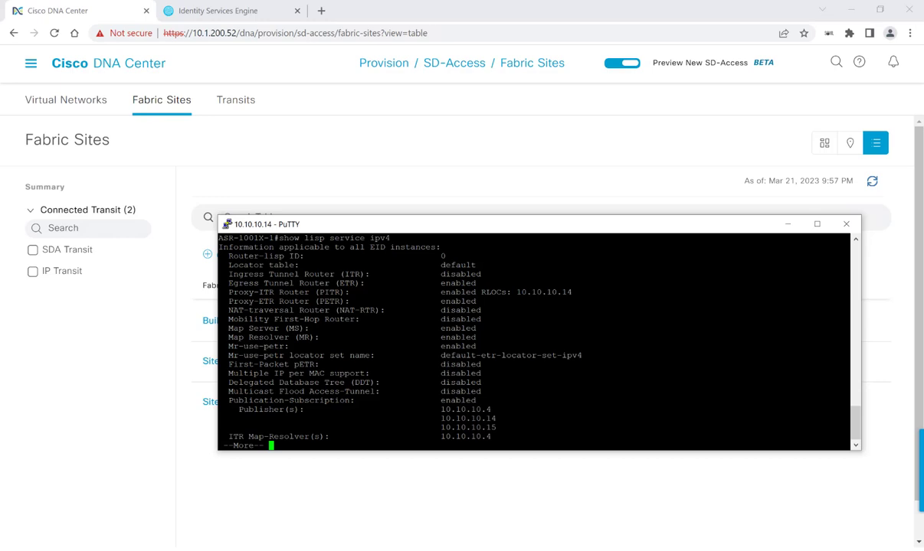
pyautogui.press('space')
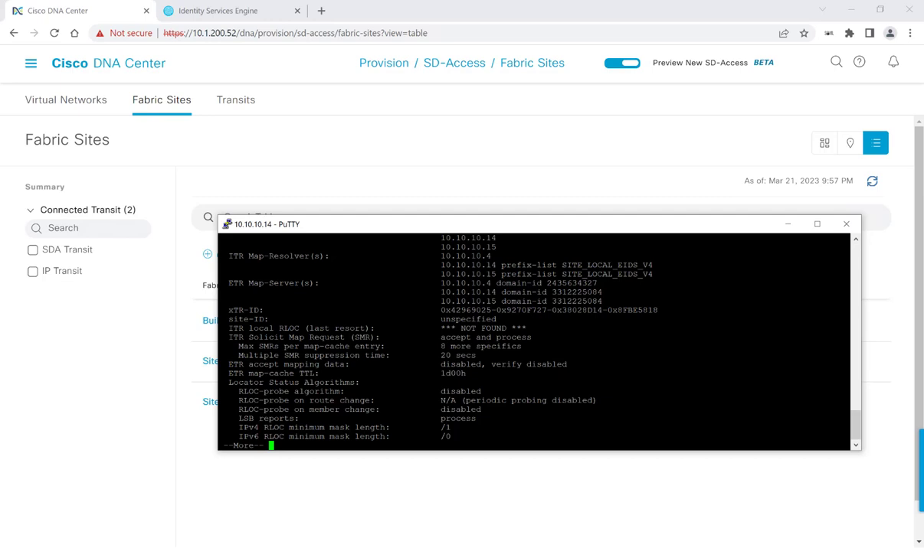
pyautogui.press('space')
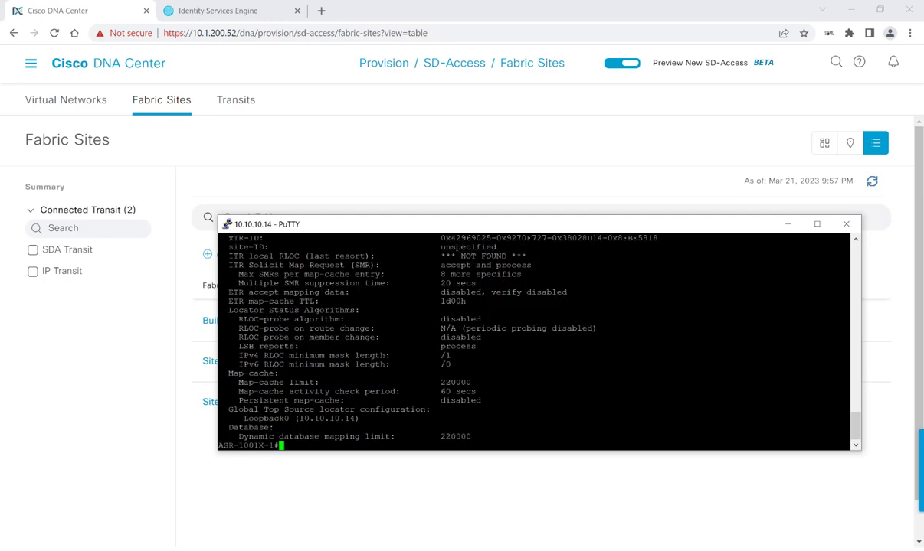
pyautogui.press('Return')
pyautogui.press('Return')
pyautogui.write('show ')
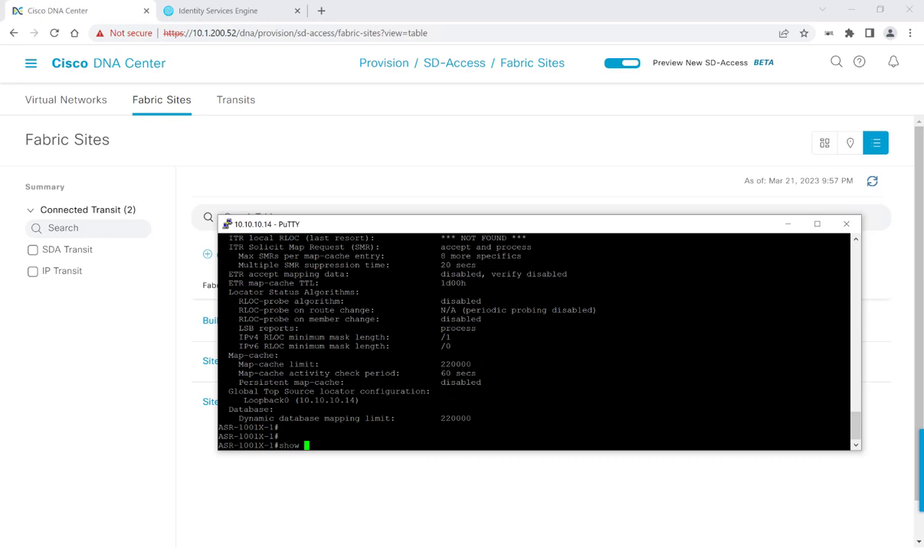
pyautogui.write('lisp session')
pyautogui.press('Return')
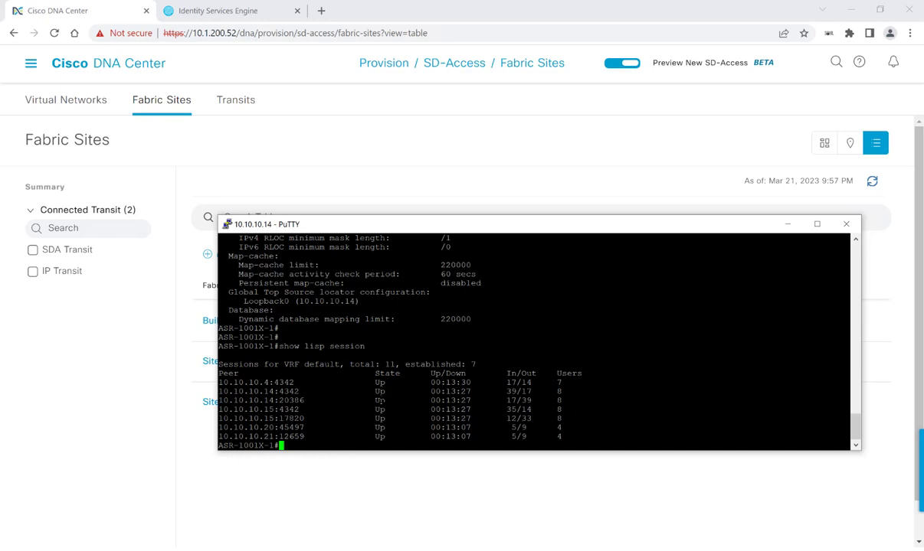
# Step: Run 'show lisp instance-id 4104 ipv4 subscriber', correcting a mistyped keyword along the way
pyautogui.write('show lisp ins')
pyautogui.press('Tab')
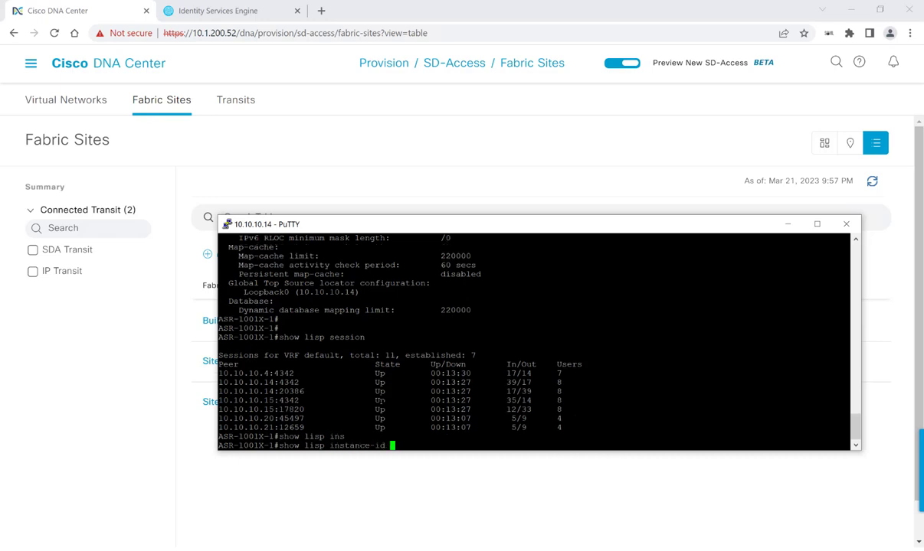
pyautogui.write('4104')
pyautogui.write(' ipv4 ')
pyautogui.write('sub')
pyautogui.press('Tab')
pyautogui.write('sc')
pyautogui.press('Tab')
pyautogui.press('BackSpace')
pyautogui.press('BackSpace')
pyautogui.press('BackSpace')
pyautogui.press('BackSpace')
pyautogui.press('BackSpace')
pyautogui.write('ipv4 sub')
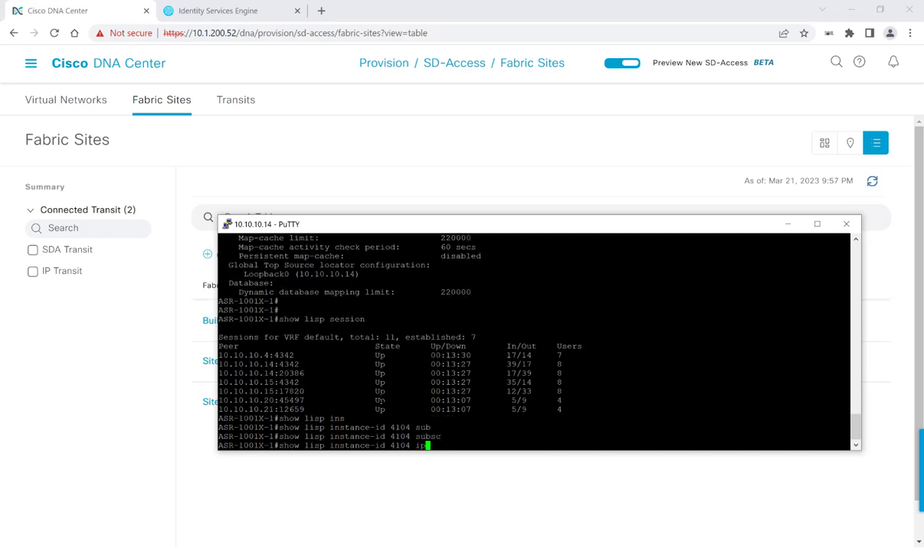
pyautogui.press('Tab')
pyautogui.press('Return')
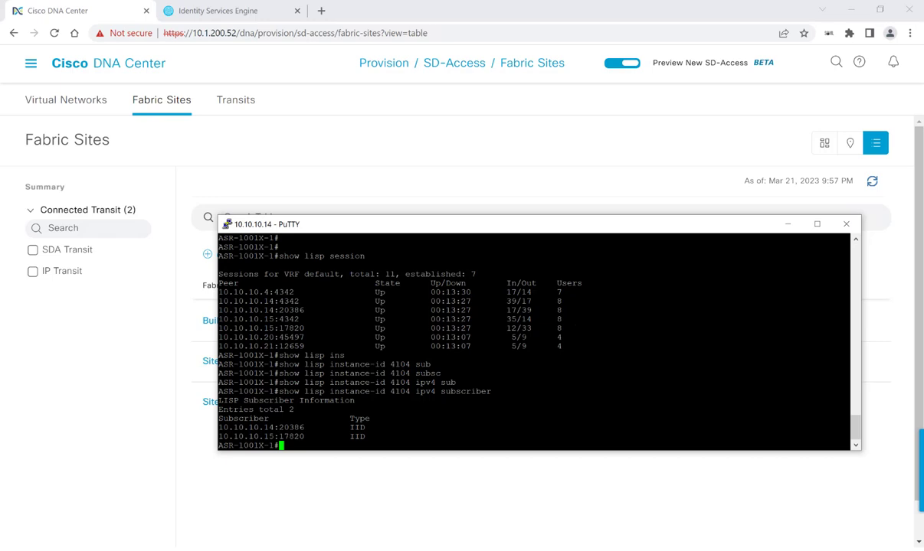
# Step: Minimize PuTTY and navigate in Cisco DNA Center to Provision > SD-Access > Virtual Networks
pyautogui.click(788, 224)
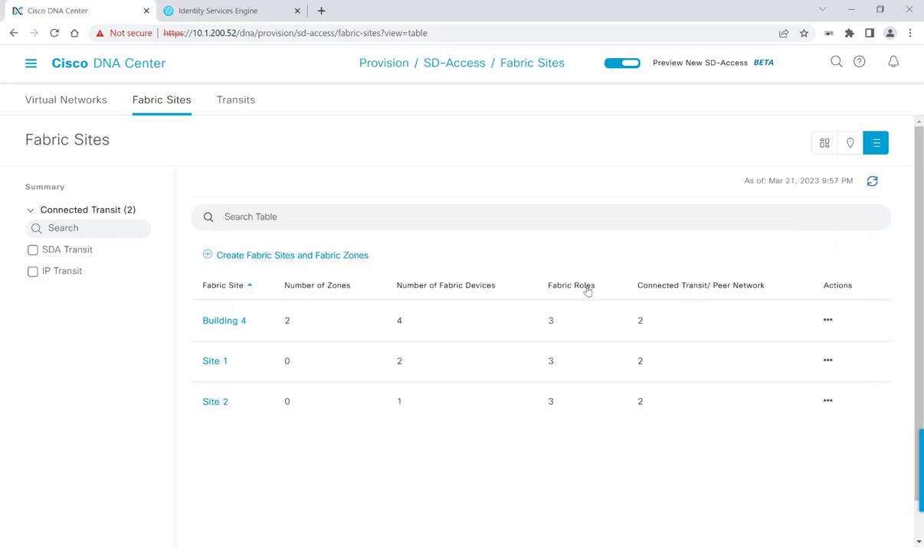
pyautogui.click(101, 68)
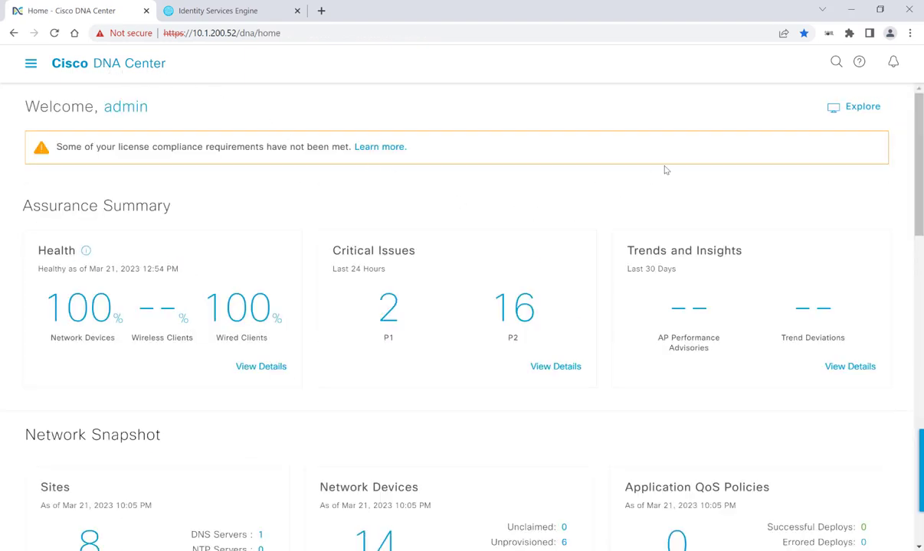
pyautogui.click(34, 67)
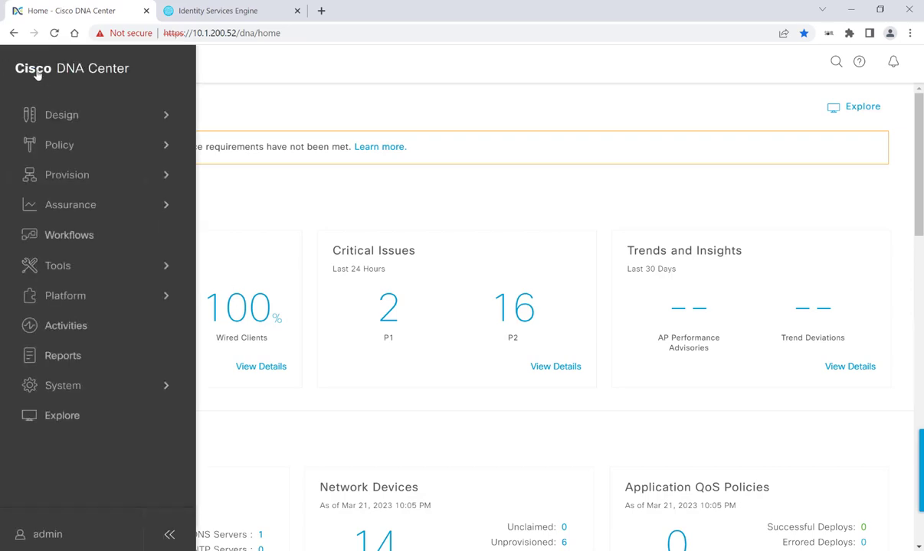
pyautogui.moveTo(100, 182)
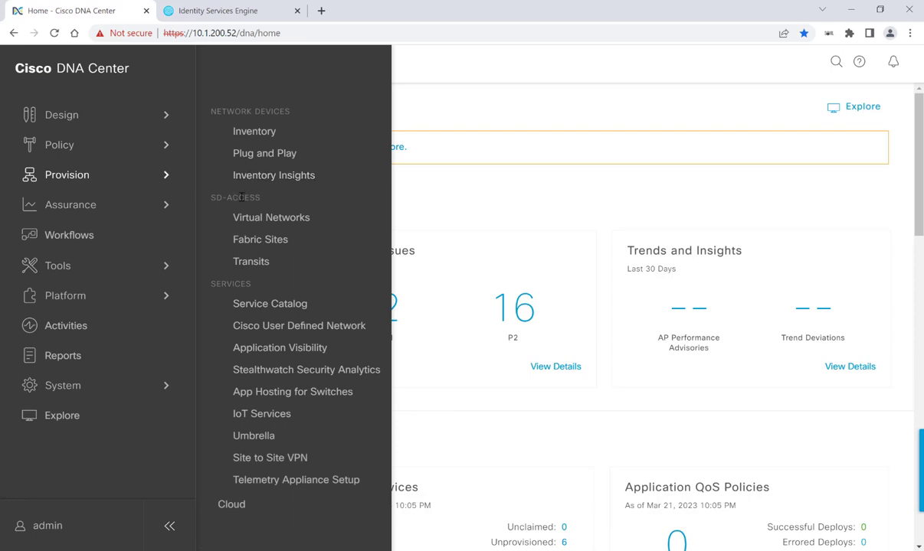
pyautogui.click(271, 219)
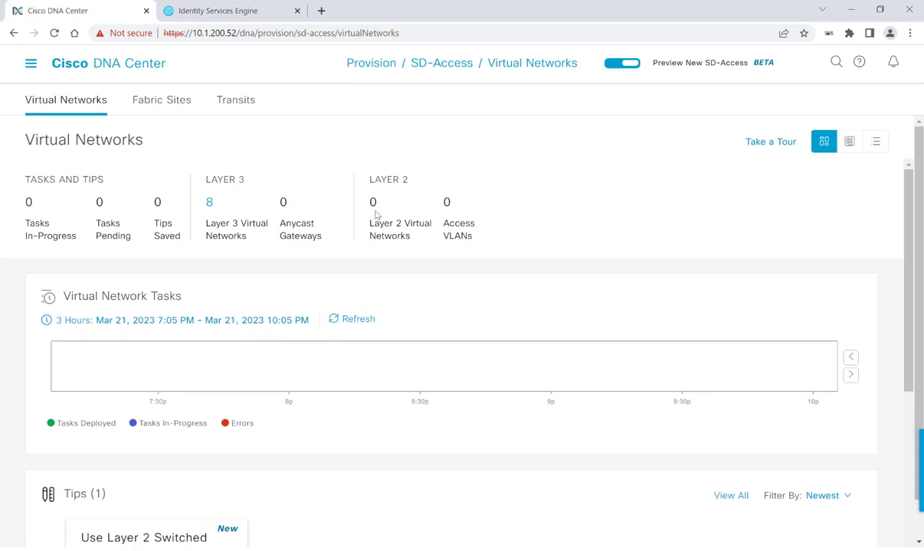
# Step: From the Layer 3 virtual network list, start Create Anycast Gateways for CAMPUS_VN (VNID 4103)
pyautogui.click(209, 203)
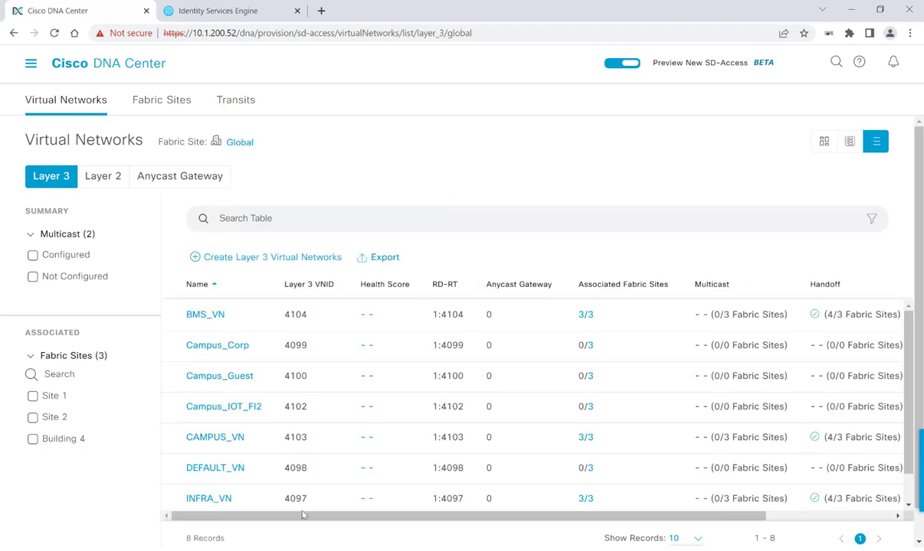
pyautogui.moveTo(305, 518); pyautogui.dragTo(442, 505)
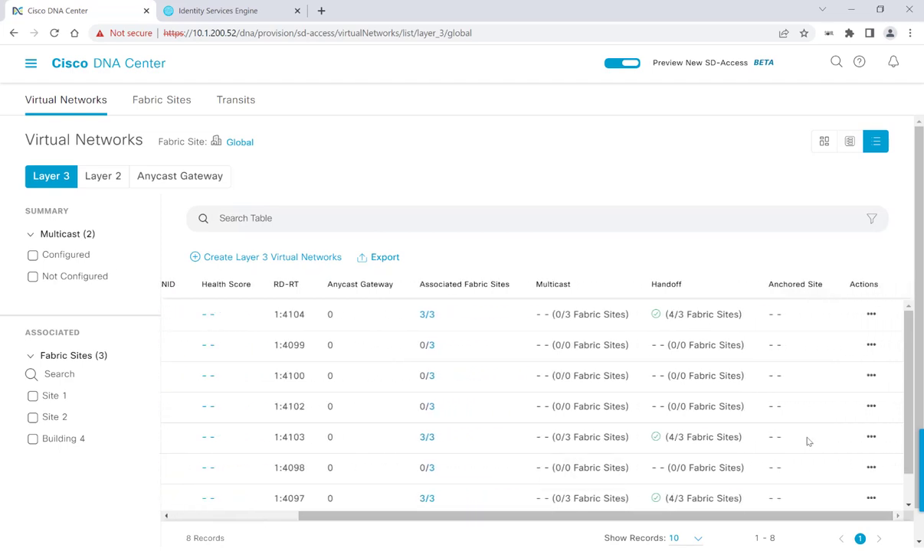
pyautogui.click(871, 438)
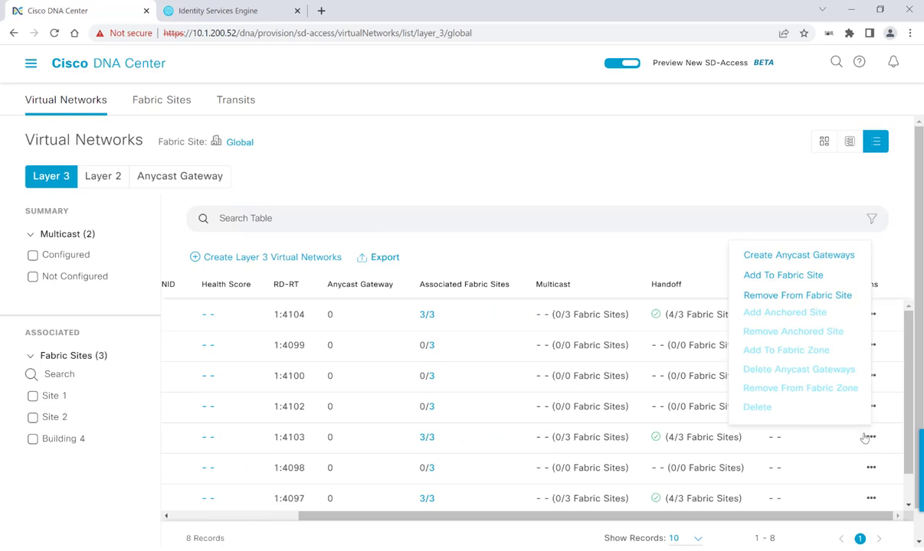
pyautogui.click(803, 257)
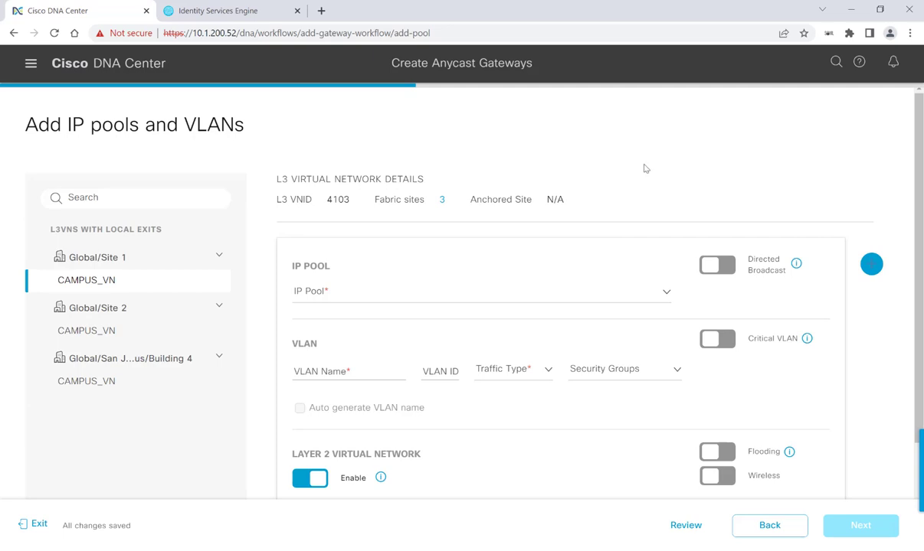
# Step: Give Building 4's CAMPUS_VN the B4-WIRED pool with VLAN DEMO-WIRED, ID 10, Data traffic
pyautogui.click(107, 380)
pyautogui.click(347, 297)
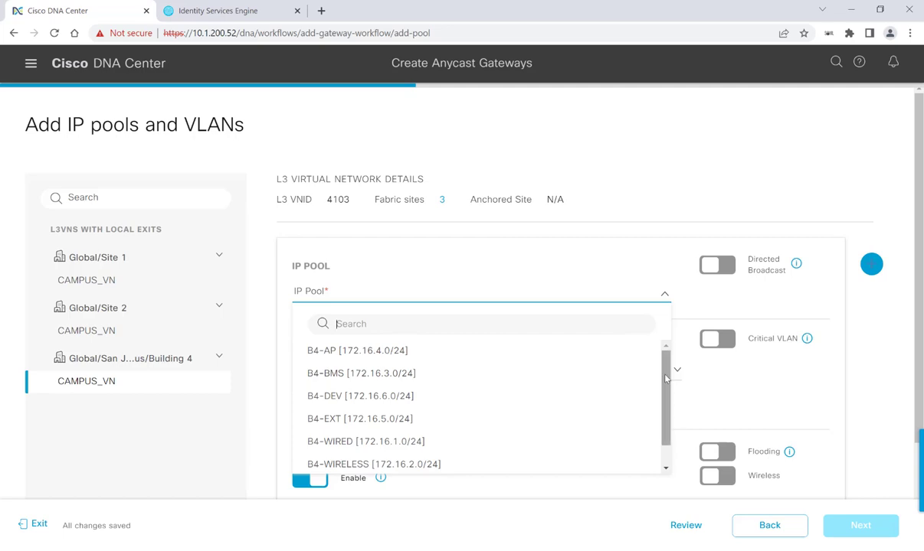
pyautogui.scroll(-1, 665, 378)
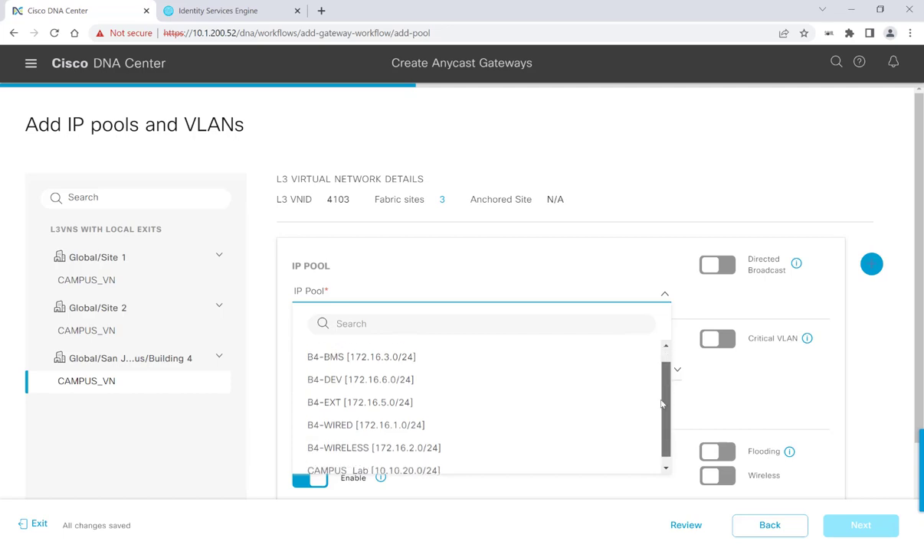
pyautogui.click(462, 423)
pyautogui.click(346, 430)
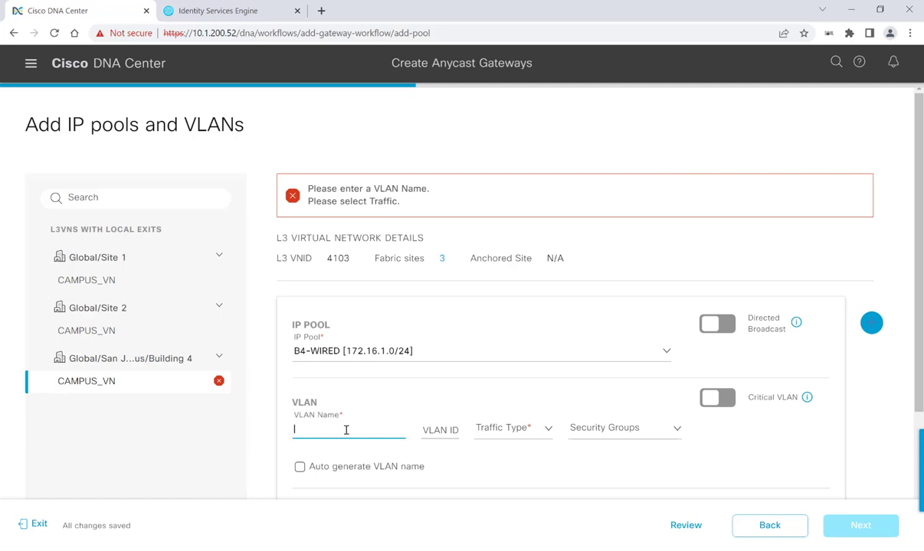
pyautogui.write('DEMO')
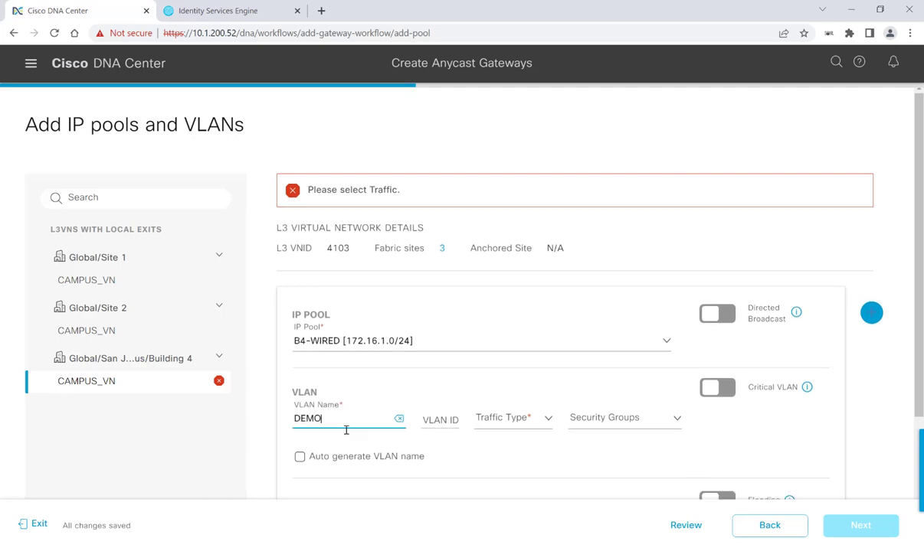
pyautogui.write('-WIRED')
pyautogui.click(444, 419)
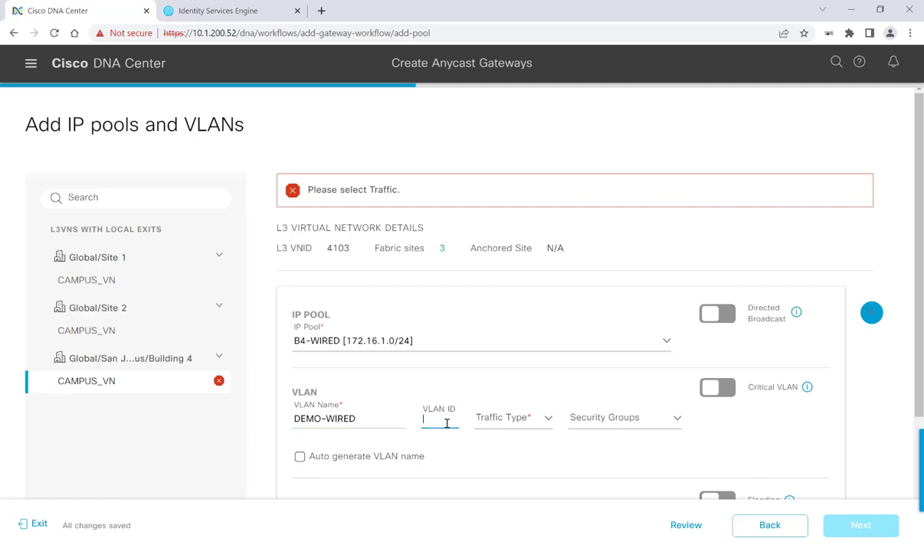
pyautogui.write('10')
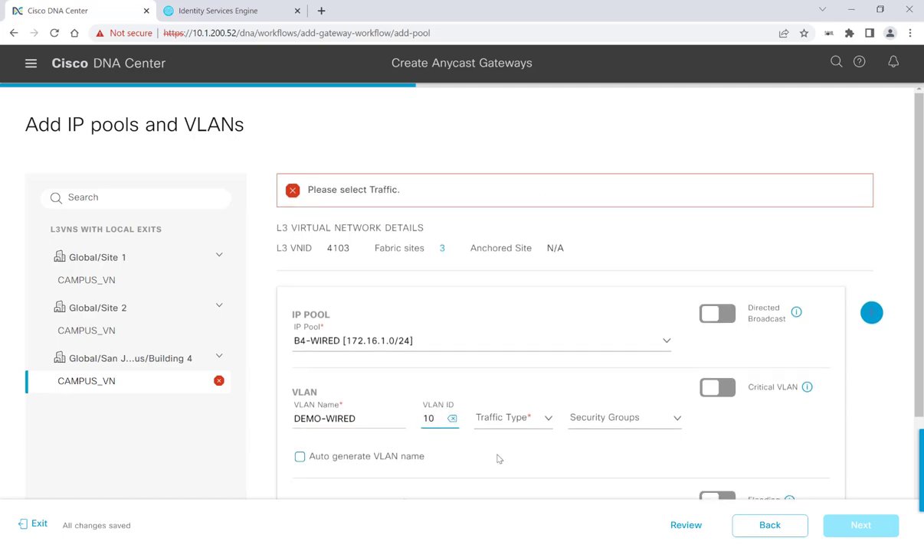
pyautogui.click(513, 418)
pyautogui.click(501, 471)
pyautogui.scroll(-2, 691, 407)
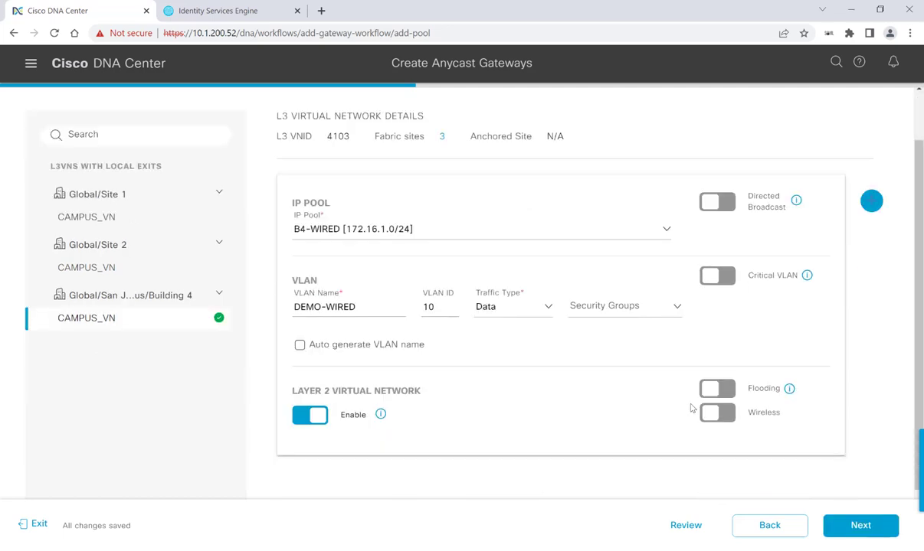
# Step: Set Site 2's CAMPUS_VN to VLAN DEMO-WIRED, ID 10, Data traffic
pyautogui.click(123, 267)
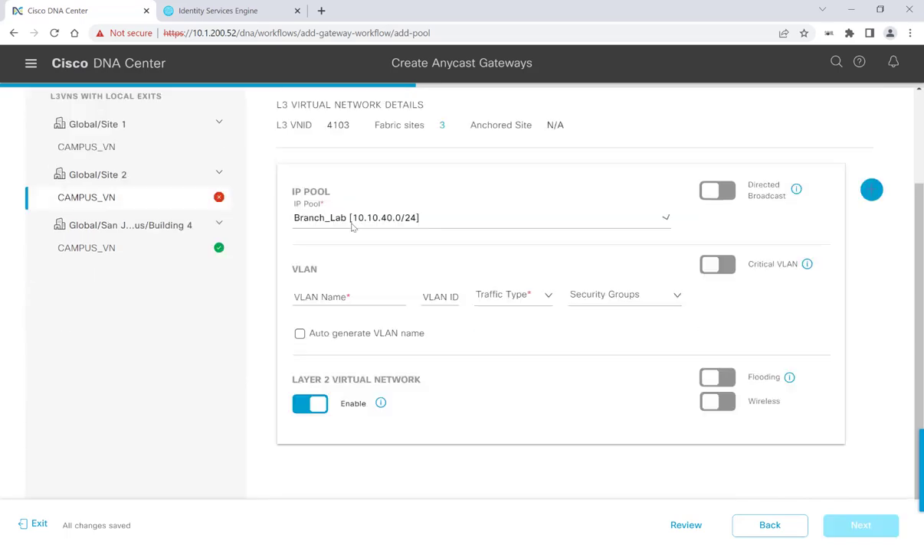
pyautogui.click(329, 295)
pyautogui.write('DEMO-WIRED')
pyautogui.click(432, 284)
pyautogui.write('10')
pyautogui.click(505, 284)
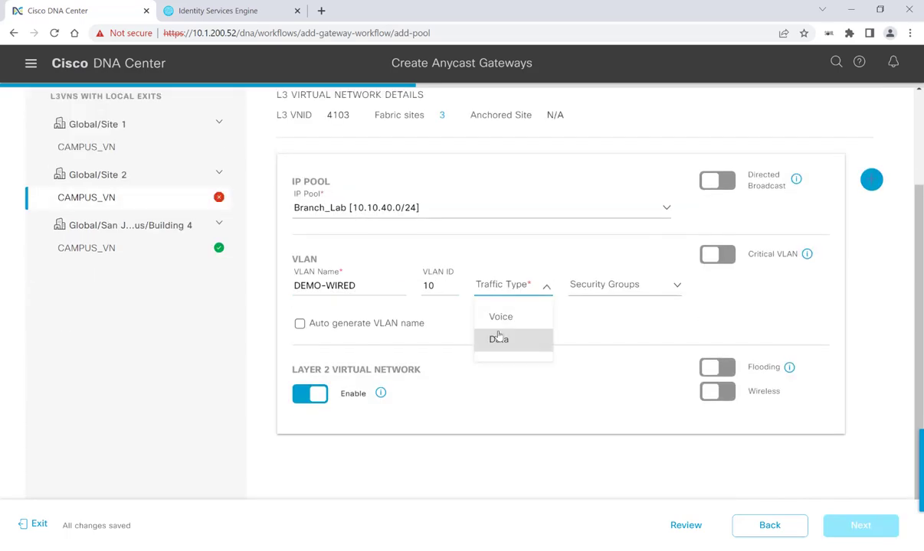
pyautogui.click(495, 335)
# Step: Give Site 1's CAMPUS_VN the DataCenter_Lab pool with VLAN DEMO-WIRED, ID 10, Data traffic
pyautogui.click(92, 146)
pyautogui.click(364, 292)
pyautogui.click(364, 351)
pyautogui.click(334, 423)
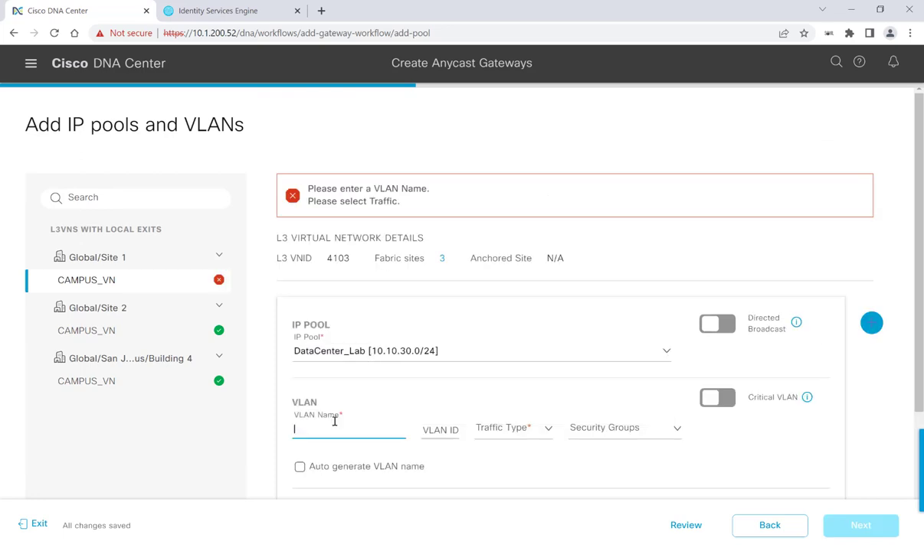
pyautogui.write('DEMO-WIRED')
pyautogui.click(436, 420)
pyautogui.write('10')
pyautogui.click(509, 418)
pyautogui.click(495, 470)
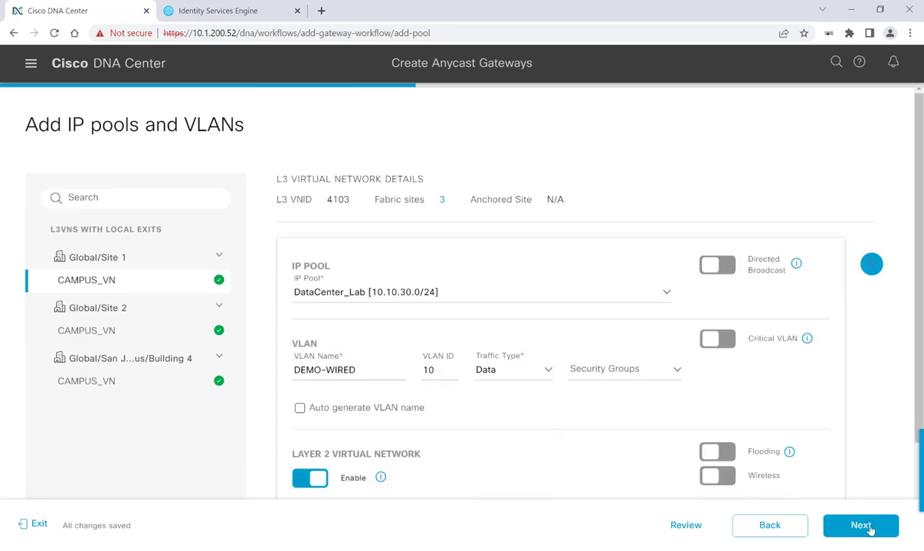
pyautogui.click(862, 526)
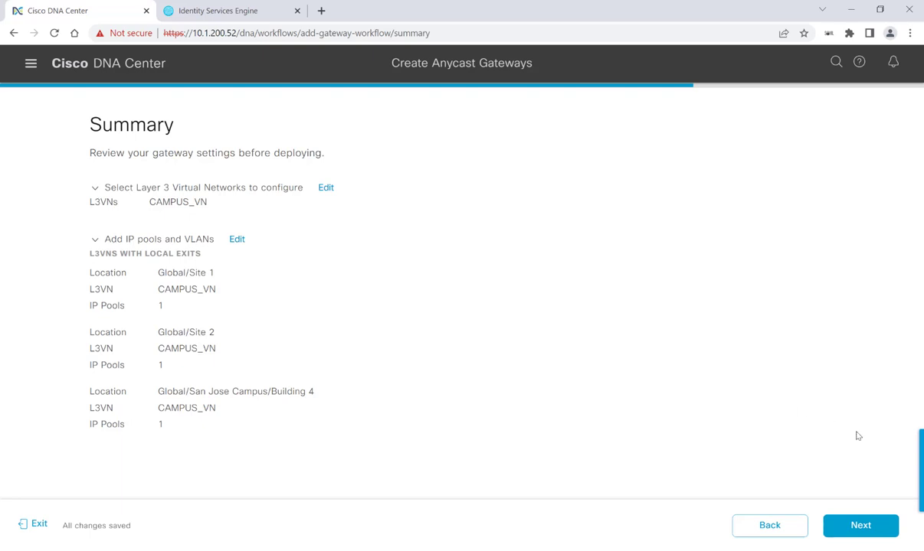
# Step: Deploy the three CAMPUS_VN anycast gateways, check DEMO-WIRED's site associations, and dismiss the success notice
pyautogui.click(861, 526)
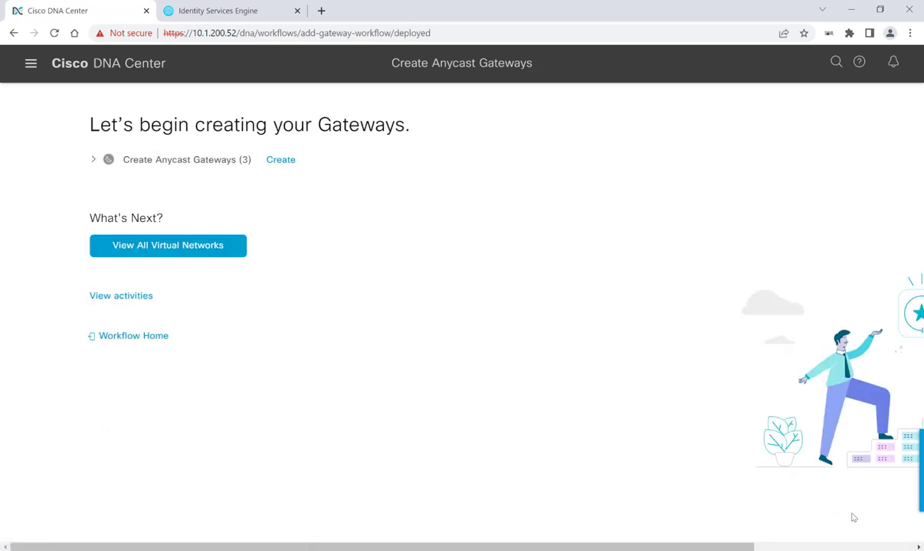
pyautogui.click(283, 160)
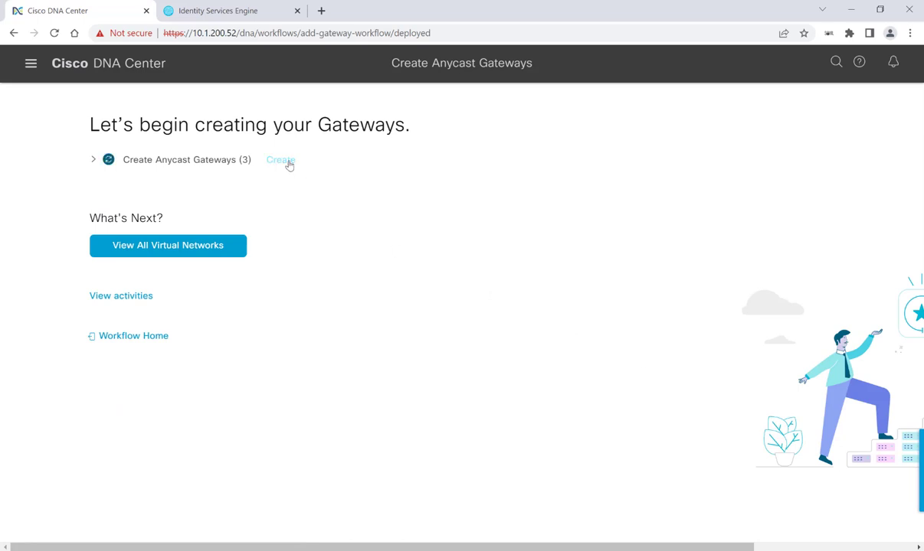
pyautogui.click(94, 160)
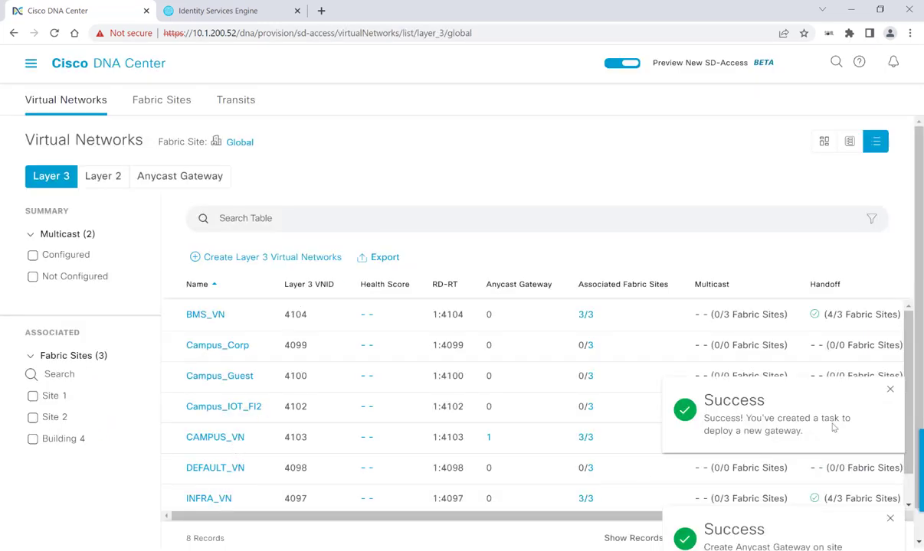
pyautogui.click(891, 391)
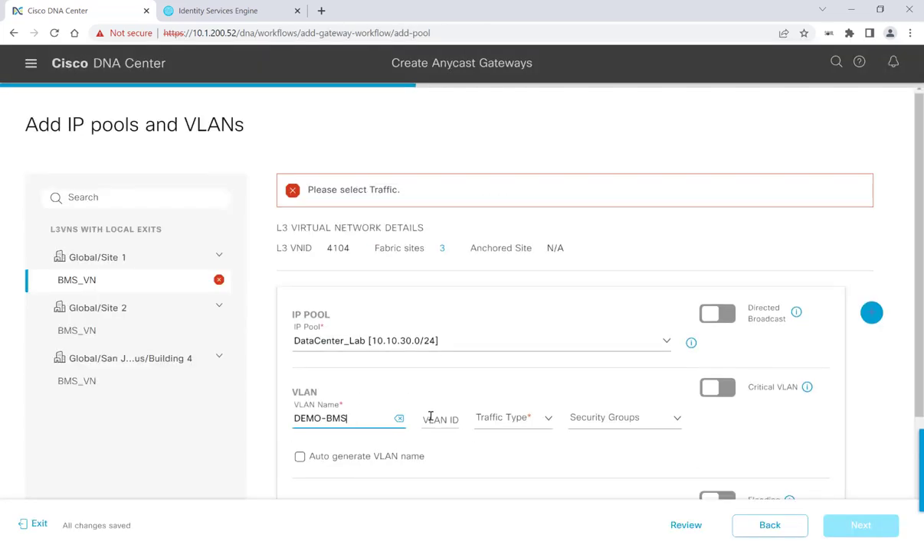
# Step: Set Site 1's BMS_VN to VLAN ID 30 with Data traffic
pyautogui.click(430, 418)
pyautogui.write('30')
pyautogui.click(512, 417)
pyautogui.click(495, 471)
pyautogui.click(124, 330)
# Step: Give Site 2's BMS_VN VLAN DEMO-BMS, ID 30, Data traffic
pyautogui.click(337, 420)
pyautogui.write('DEMO-BMS')
pyautogui.click(448, 422)
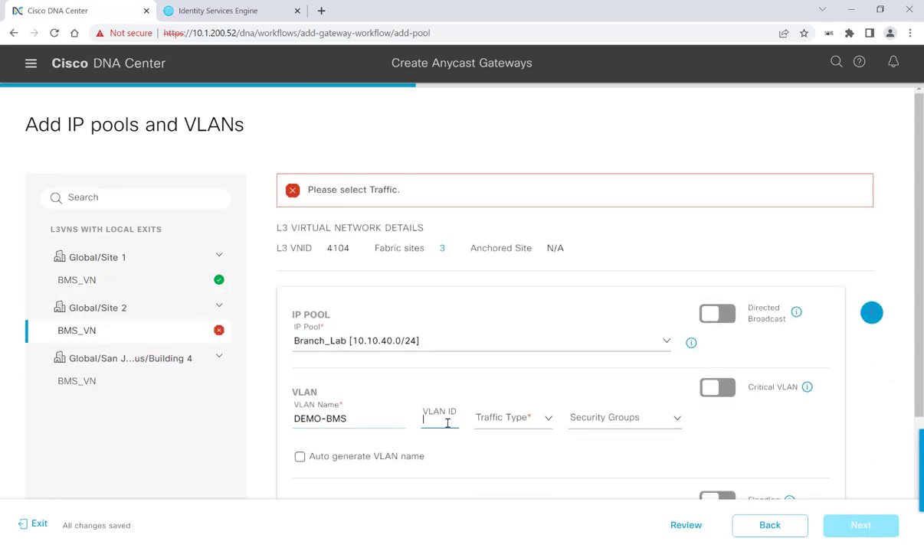
pyautogui.write('30')
pyautogui.click(511, 418)
pyautogui.click(495, 470)
pyautogui.click(152, 383)
# Step: Give Building 4's BMS_VN the CAMPUS_Lab pool with VLAN DEMO-BMS, ID 30, Data traffic
pyautogui.click(474, 291)
pyautogui.click(361, 348)
pyautogui.click(348, 418)
pyautogui.write('DEMO')
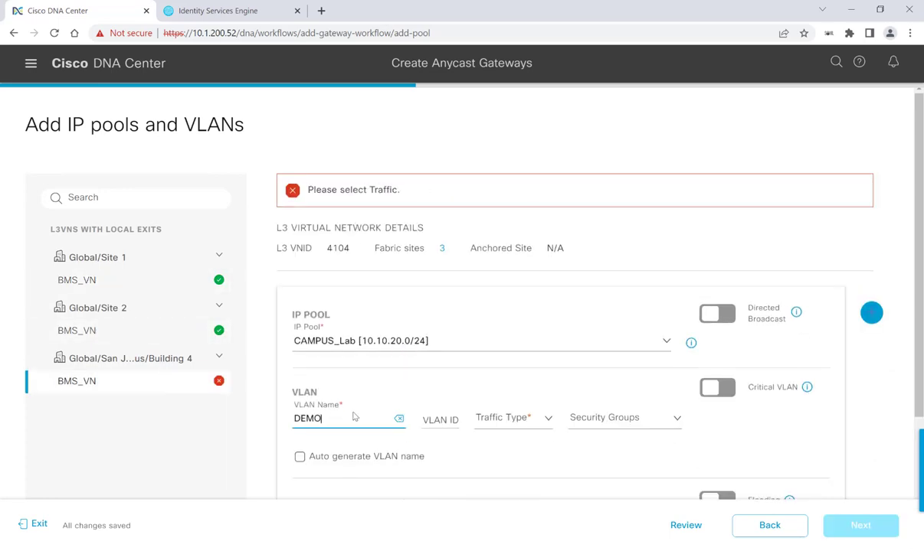
pyautogui.write('-BMS')
pyautogui.click(430, 417)
pyautogui.write('30')
pyautogui.click(511, 418)
pyautogui.click(495, 470)
# Step: Review the summary, deploy the BMS_VN gateways, and return to all virtual networks
pyautogui.click(860, 526)
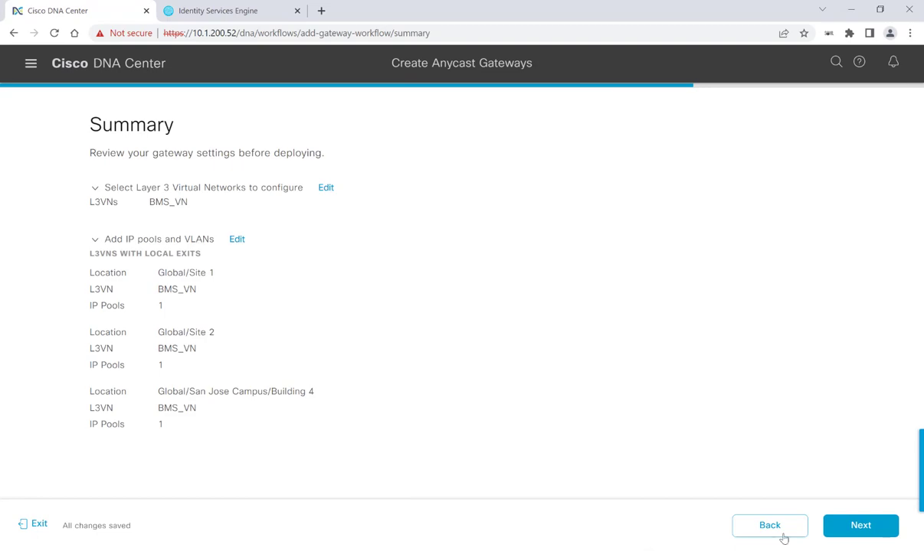
pyautogui.click(769, 528)
pyautogui.click(848, 525)
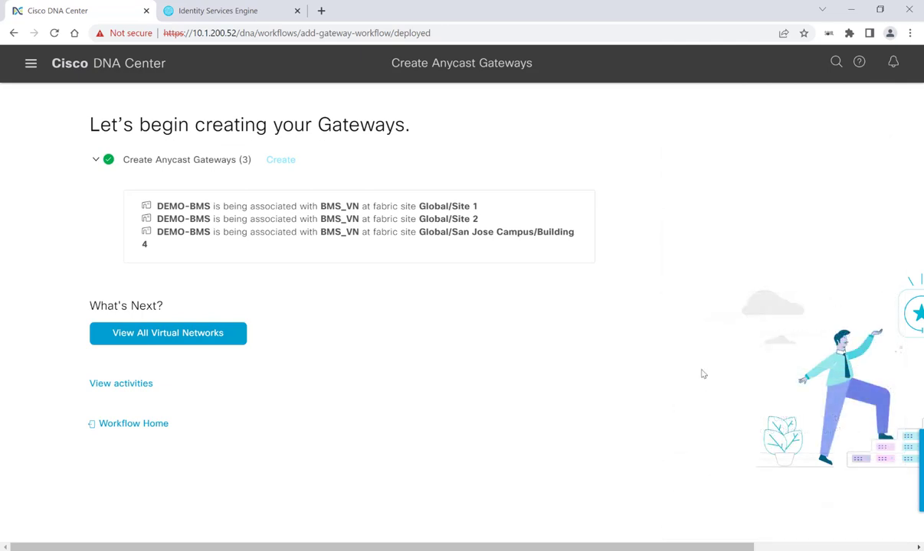
pyautogui.click(204, 338)
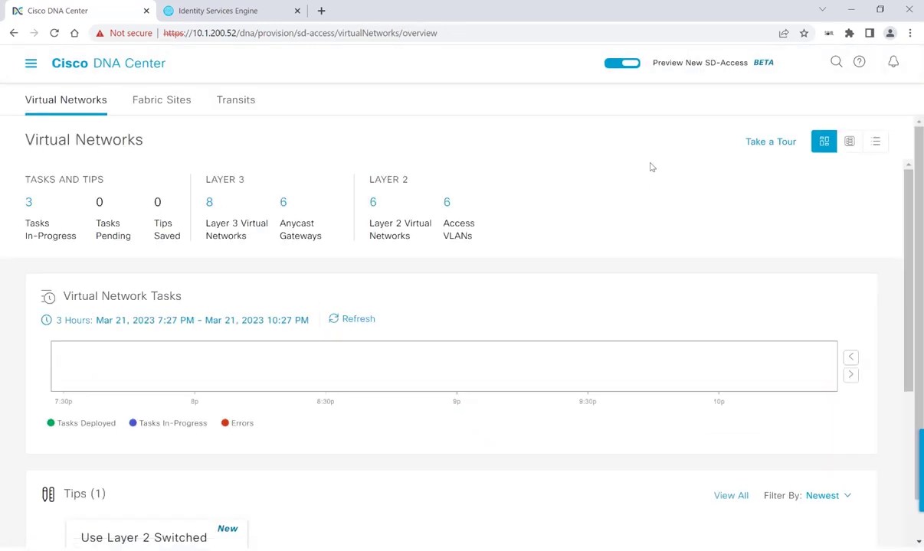
# Step: Log in to switch C9300-3, enter privileged mode, and list its VRFs with show vrf
pyautogui.write('netadmin')
pyautogui.press('Return')
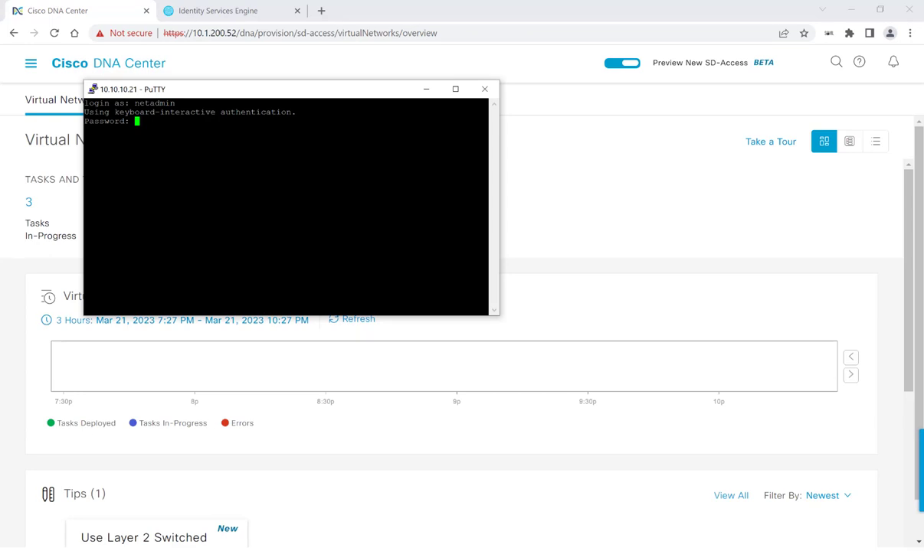
pyautogui.press('Return')
pyautogui.write('en')
pyautogui.press('Return')
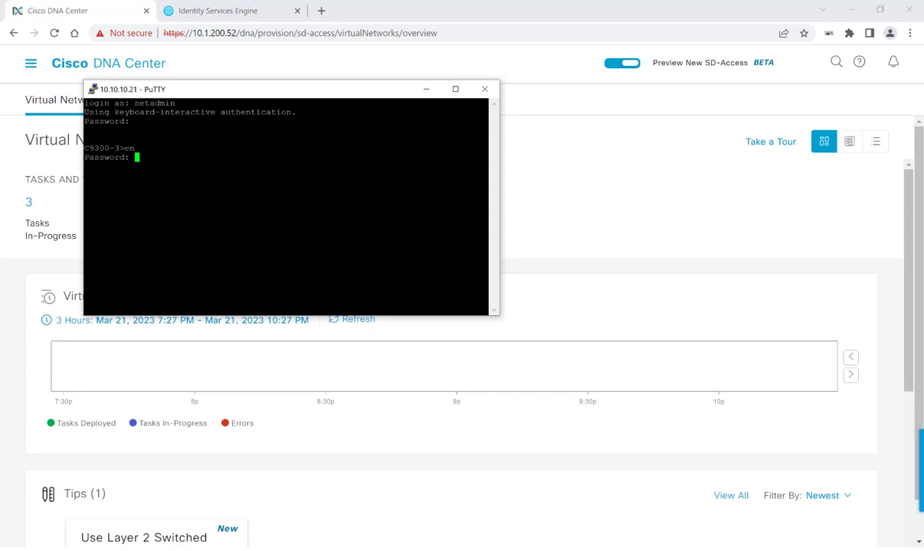
pyautogui.press('Return')
pyautogui.write('show vrf')
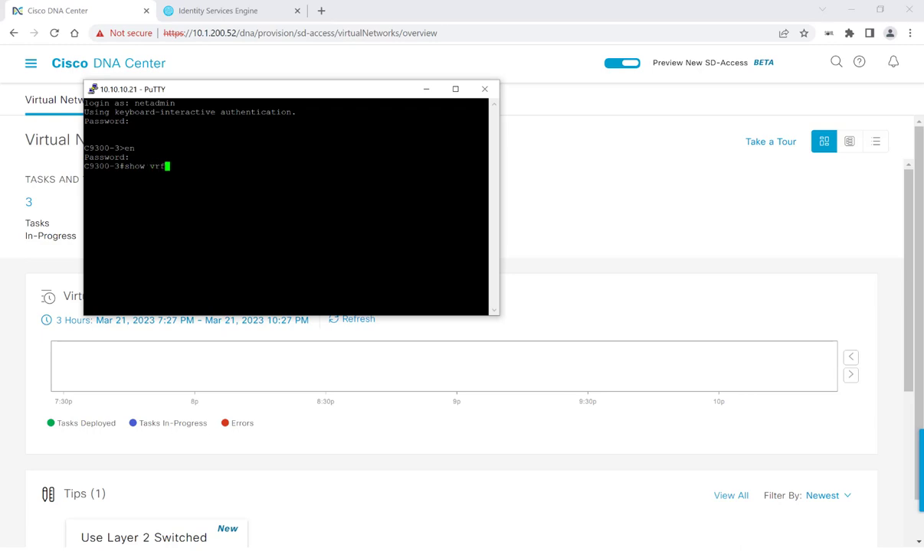
pyautogui.press('Return')
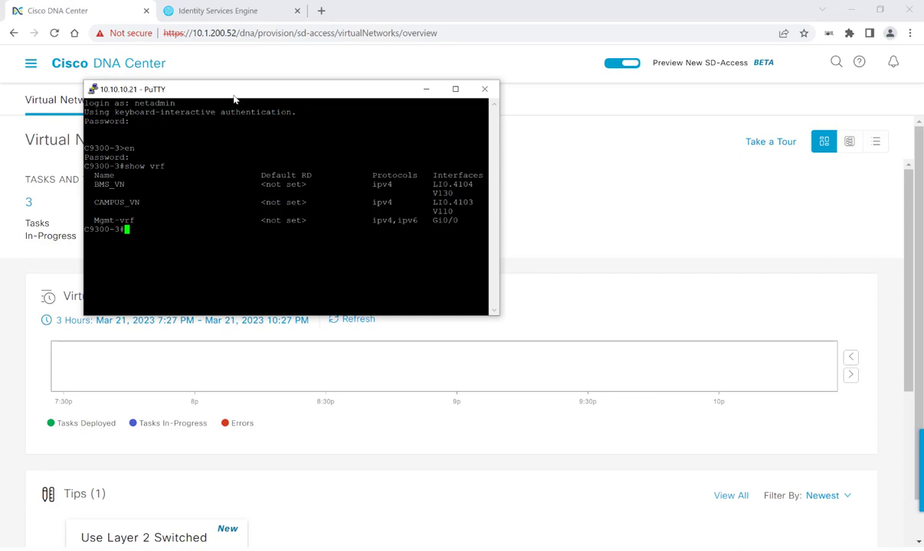
# Step: Show the running config of interface Vlan 10, confirming CAMPUS_VN at 10.10.20.1
pyautogui.moveTo(234, 98); pyautogui.dragTo(439, 265)
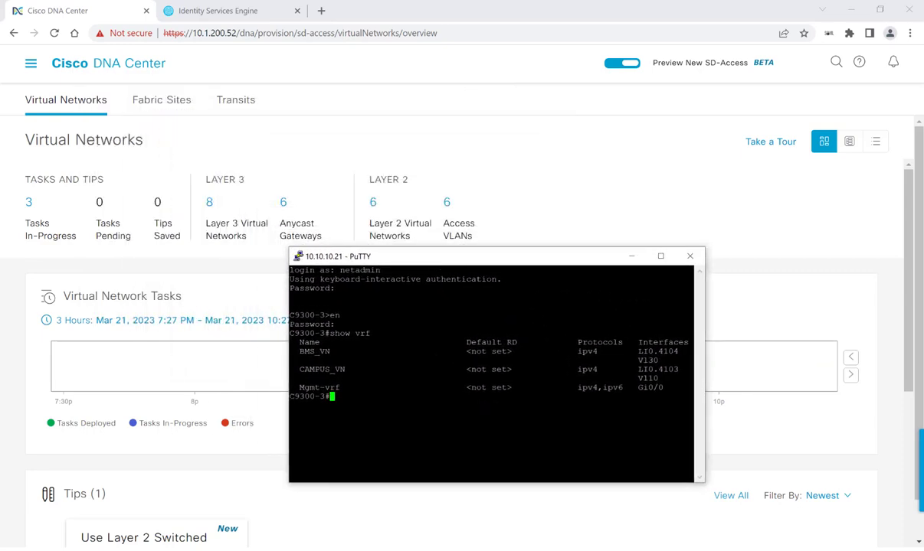
pyautogui.moveTo(705, 320); pyautogui.dragTo(800, 320)
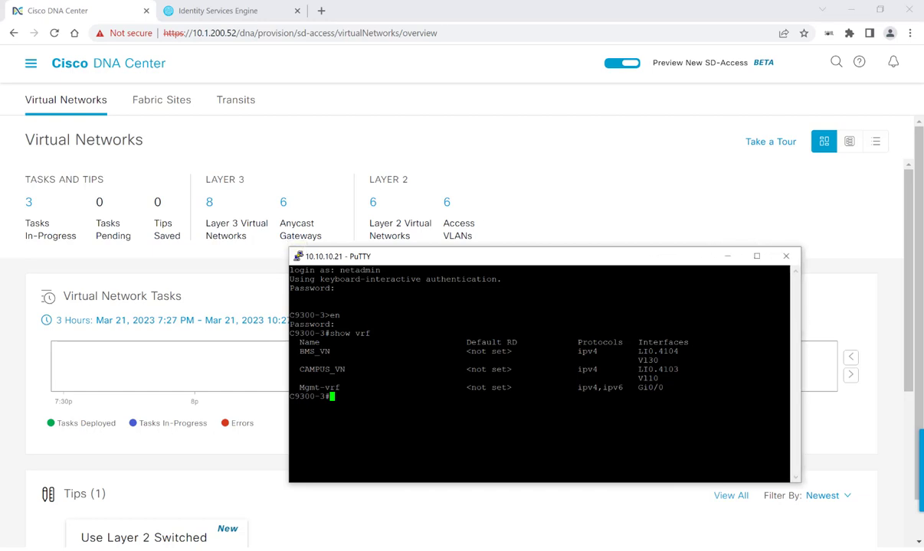
pyautogui.write('show run int')
pyautogui.press('Tab')
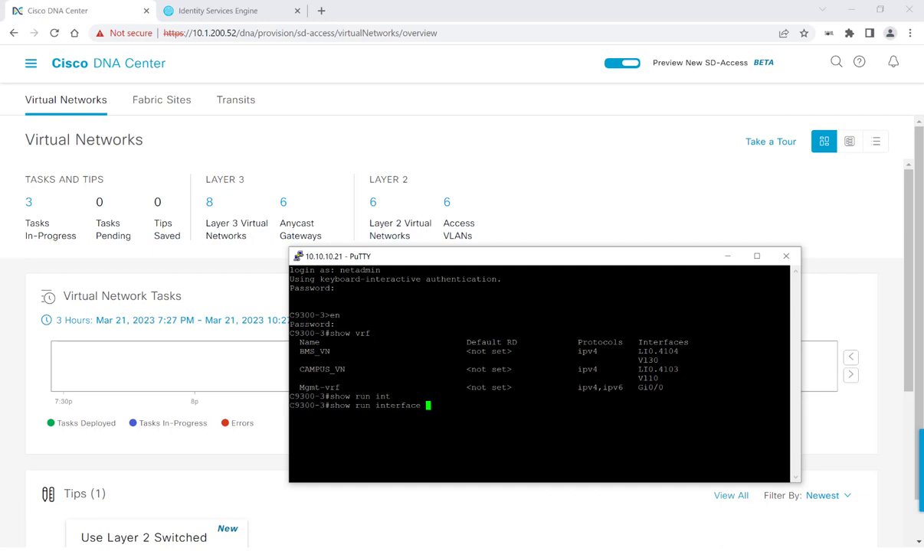
pyautogui.write('vlan 10')
pyautogui.press('Return')
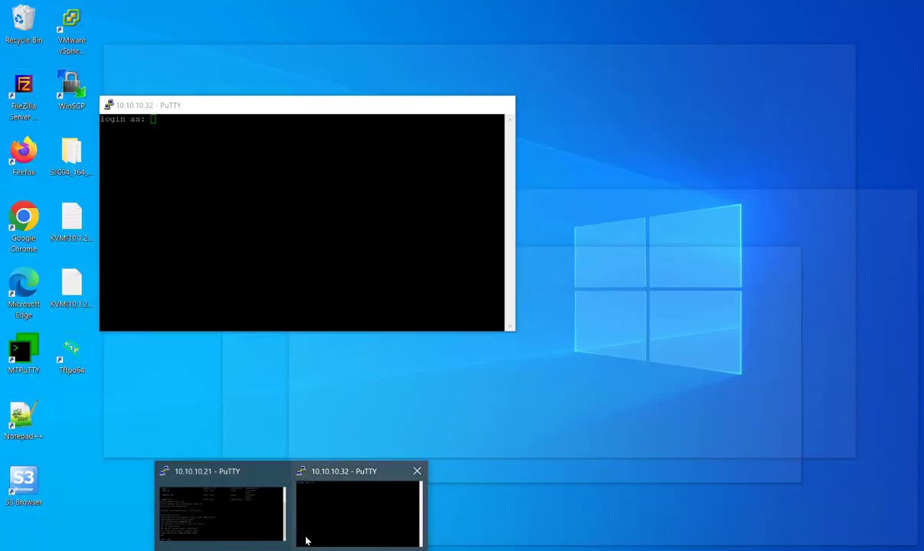
# Step: On the 10.10.10.32 session (C9300-1), log in, enter privileged mode, and run show vrf
pyautogui.click(330, 522)
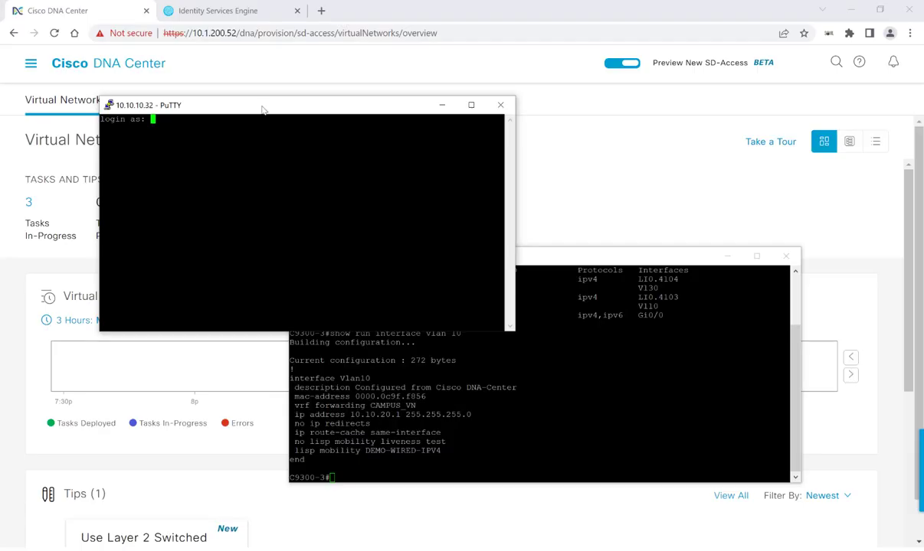
pyautogui.moveTo(247, 105); pyautogui.dragTo(443, 267)
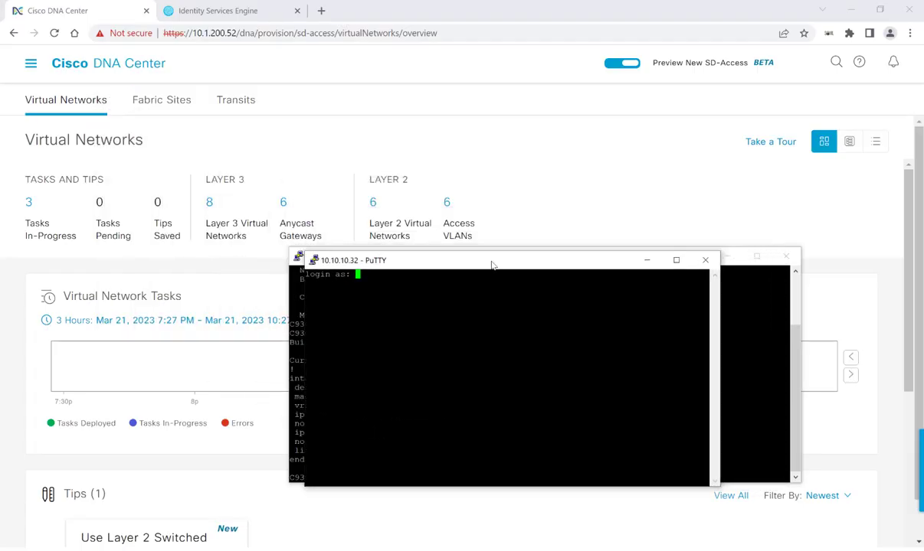
pyautogui.write('netadmin')
pyautogui.press('Return')
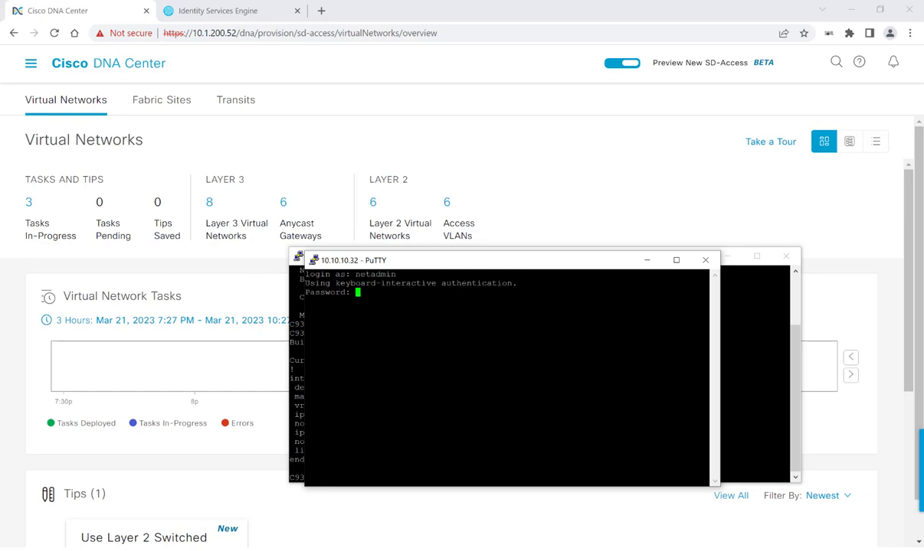
pyautogui.press('Return')
pyautogui.write('en')
pyautogui.press('Return')
pyautogui.press('Return')
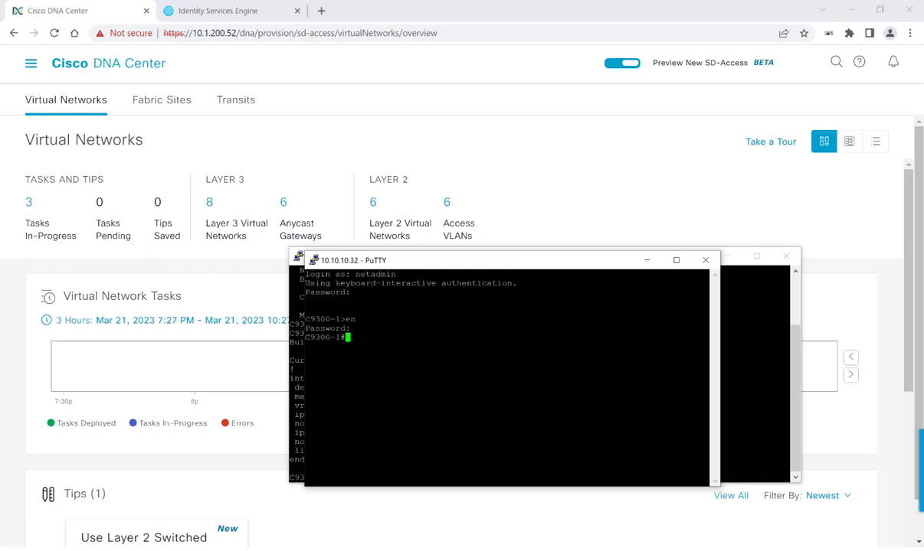
pyautogui.write('show vrf')
pyautogui.press('Return')
# Step: Show the running config of Vlan 30: VRF BMS_VN, 10.10.40.1/24, LISP DEMO-BMS-IPV4
pyautogui.write('s')
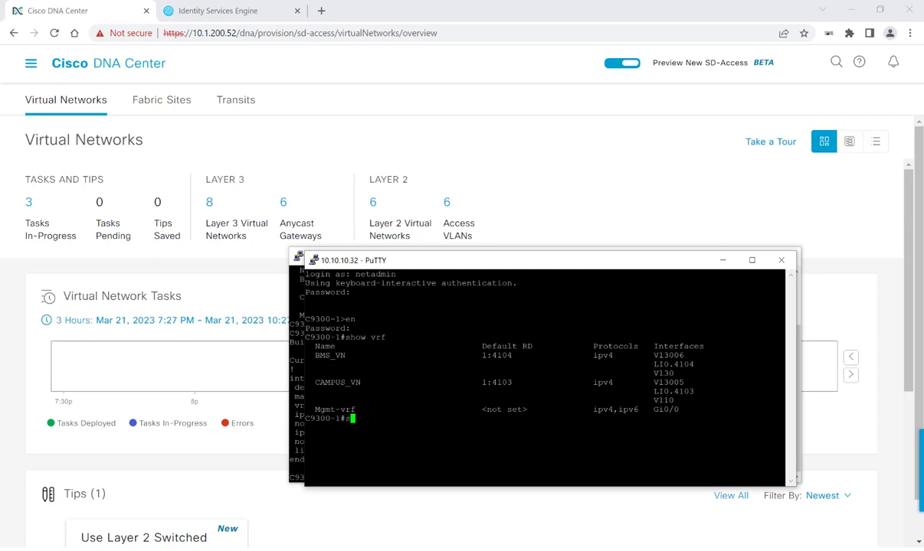
pyautogui.write('how run int')
pyautogui.press('Tab')
pyautogui.write('vl')
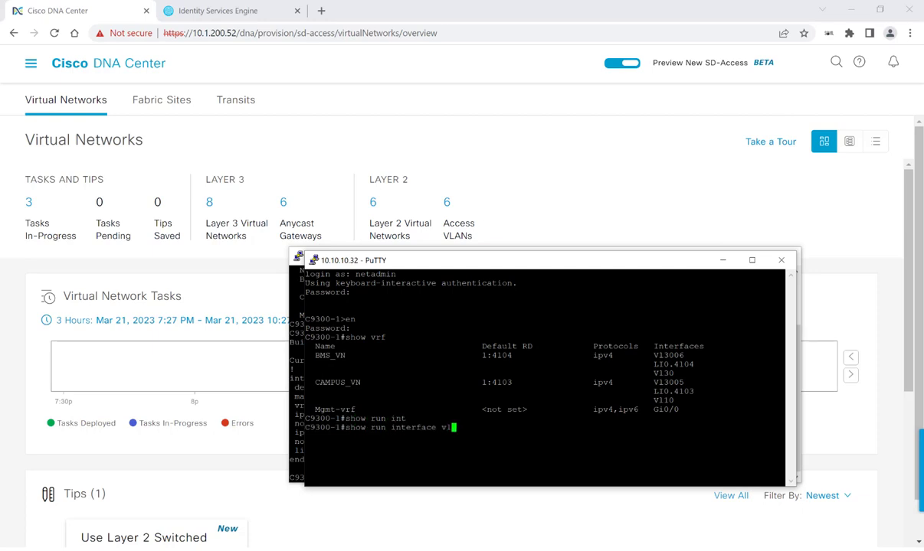
pyautogui.write('an 30')
pyautogui.press('Return')
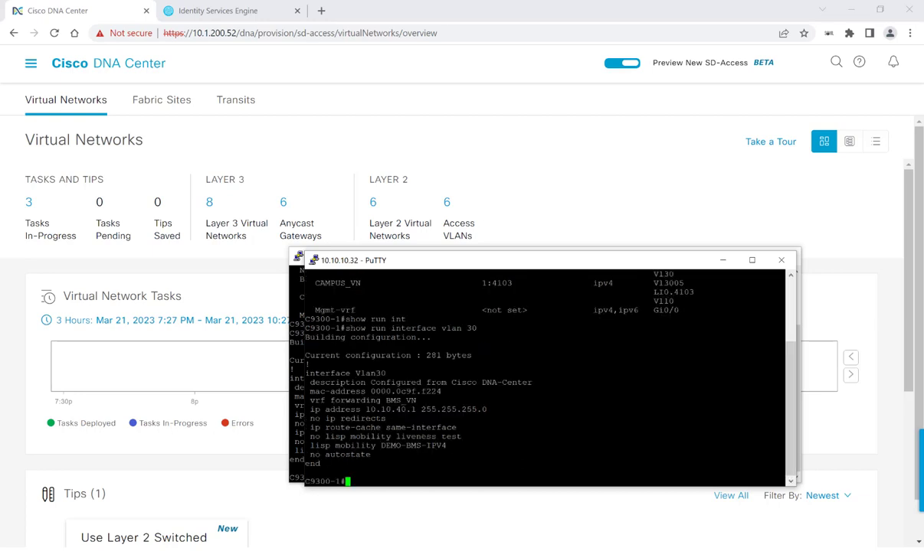